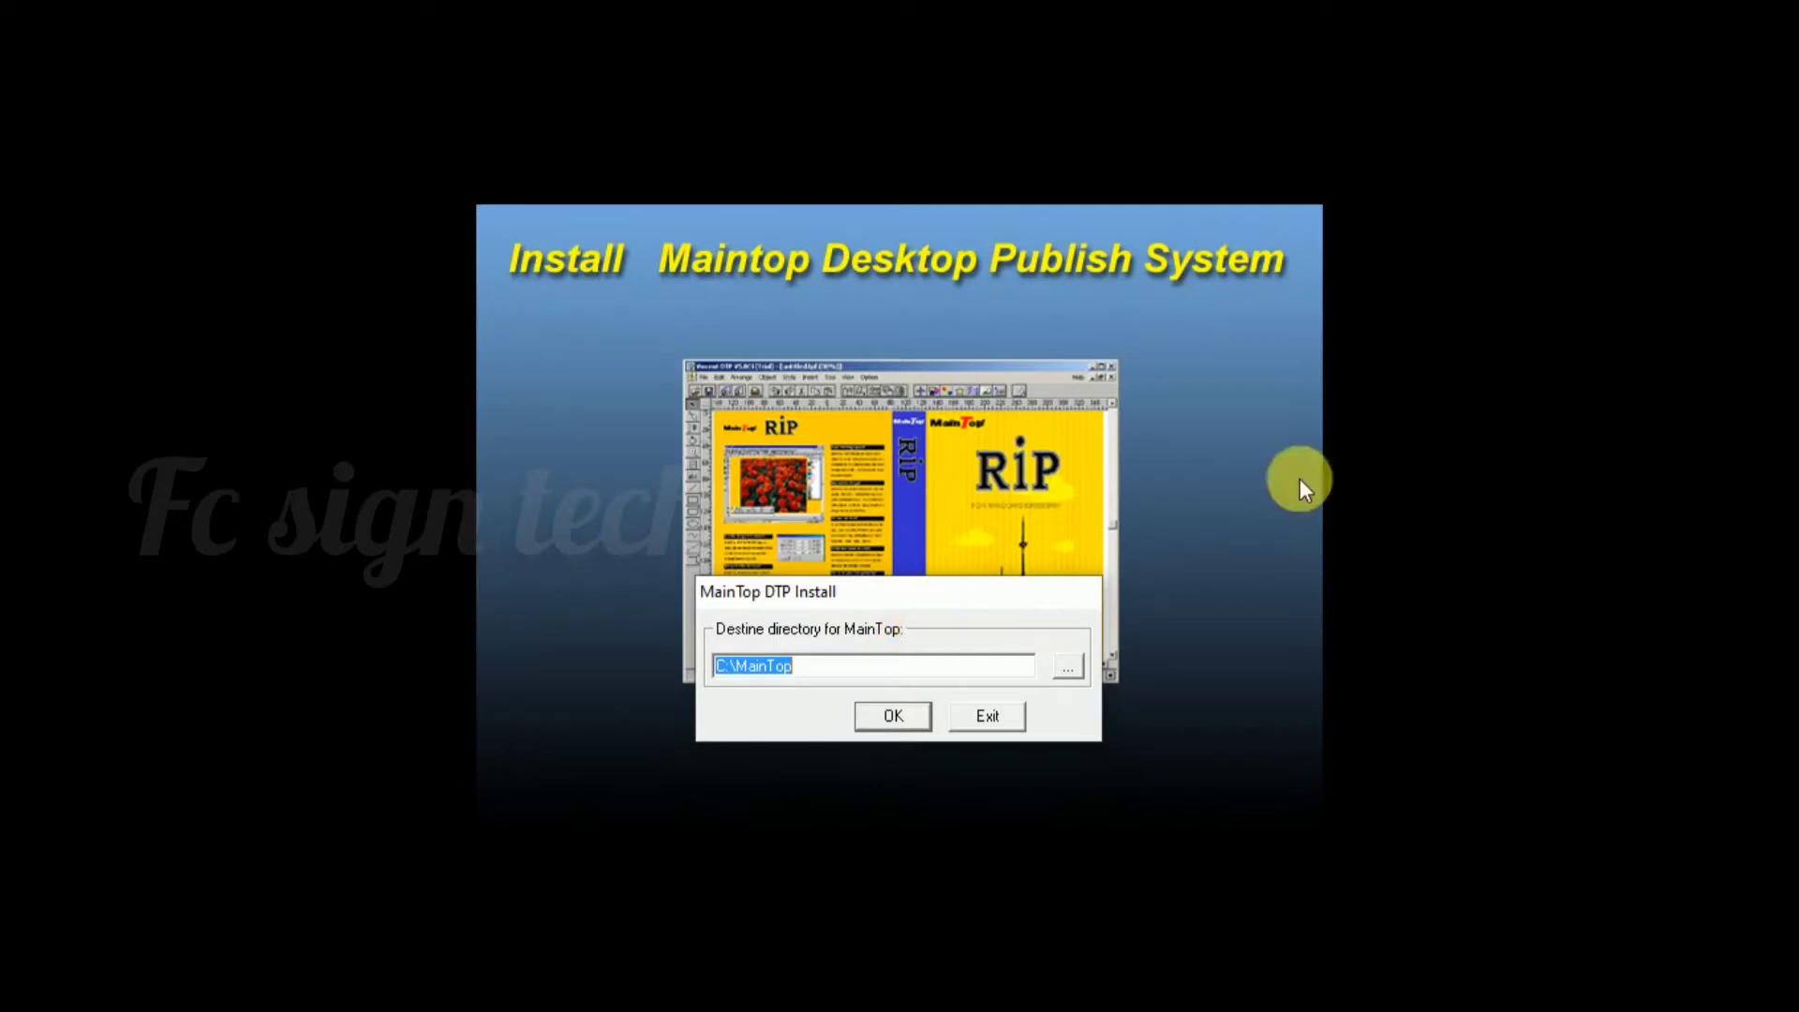
Step: Install MainTop DTP into C:\MainTop with the computer restart postponed, and close the read-me file
drag(959, 588, 965, 712)
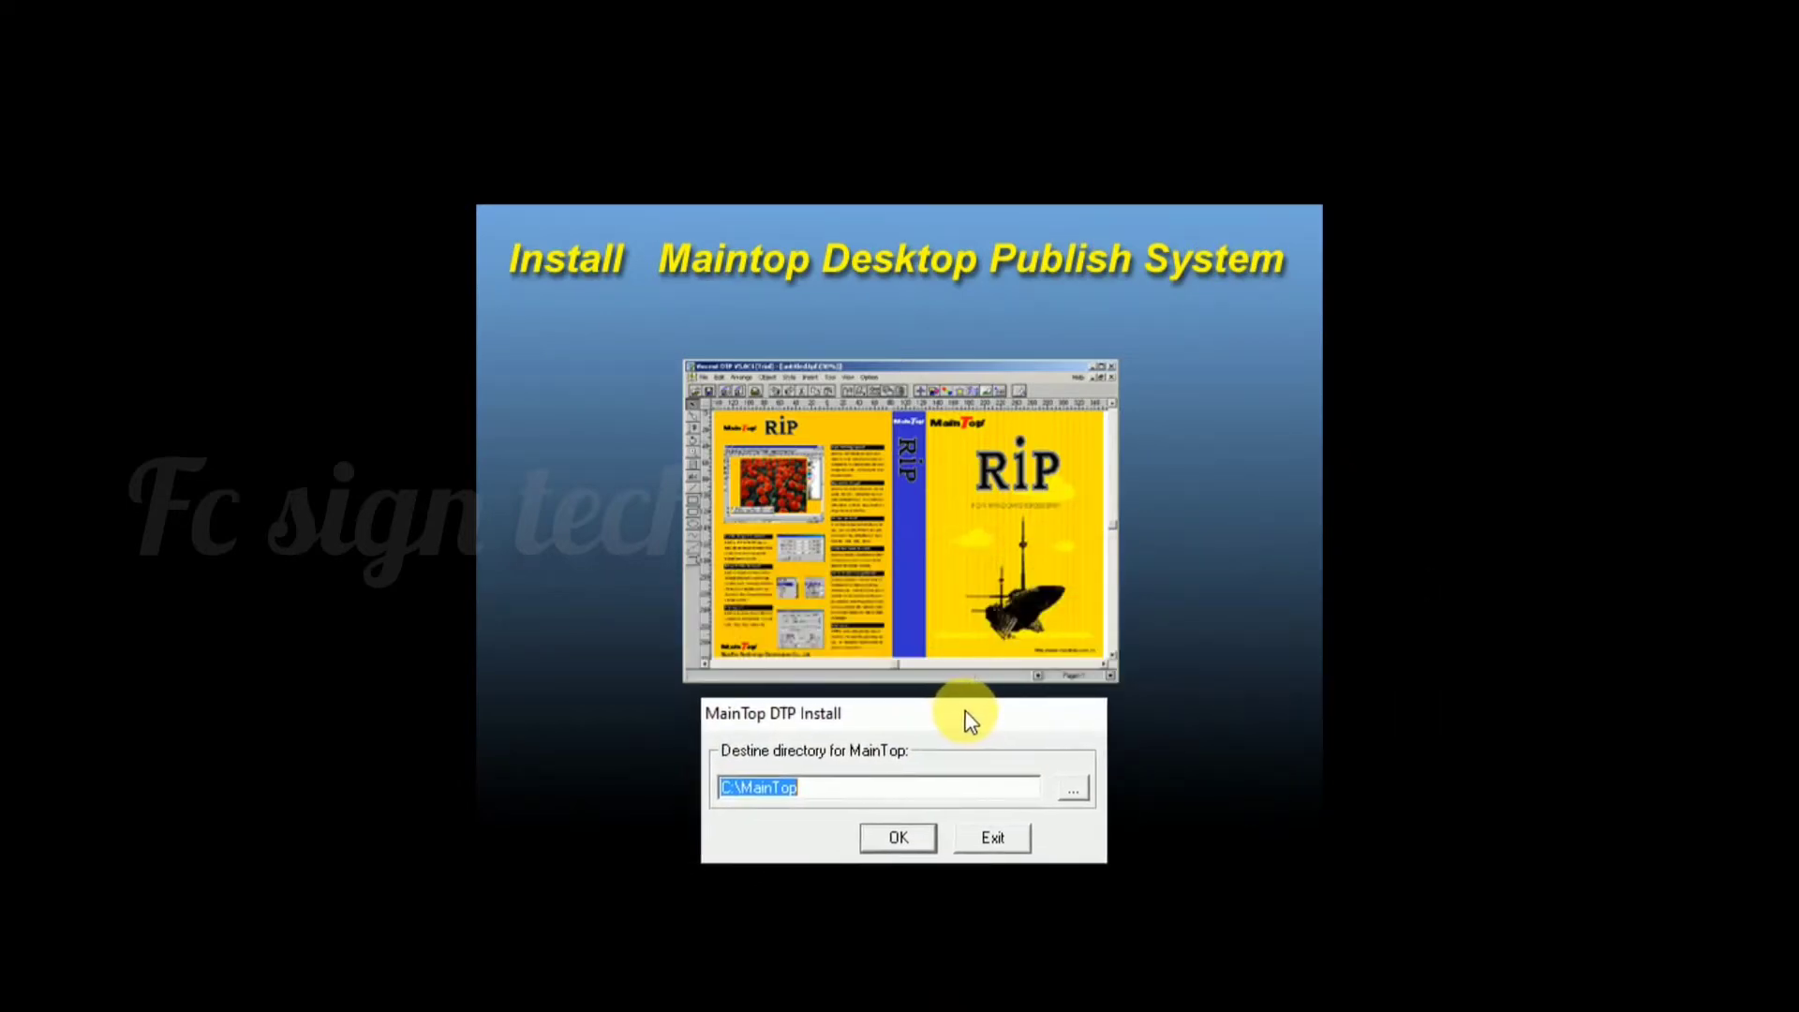
click(902, 837)
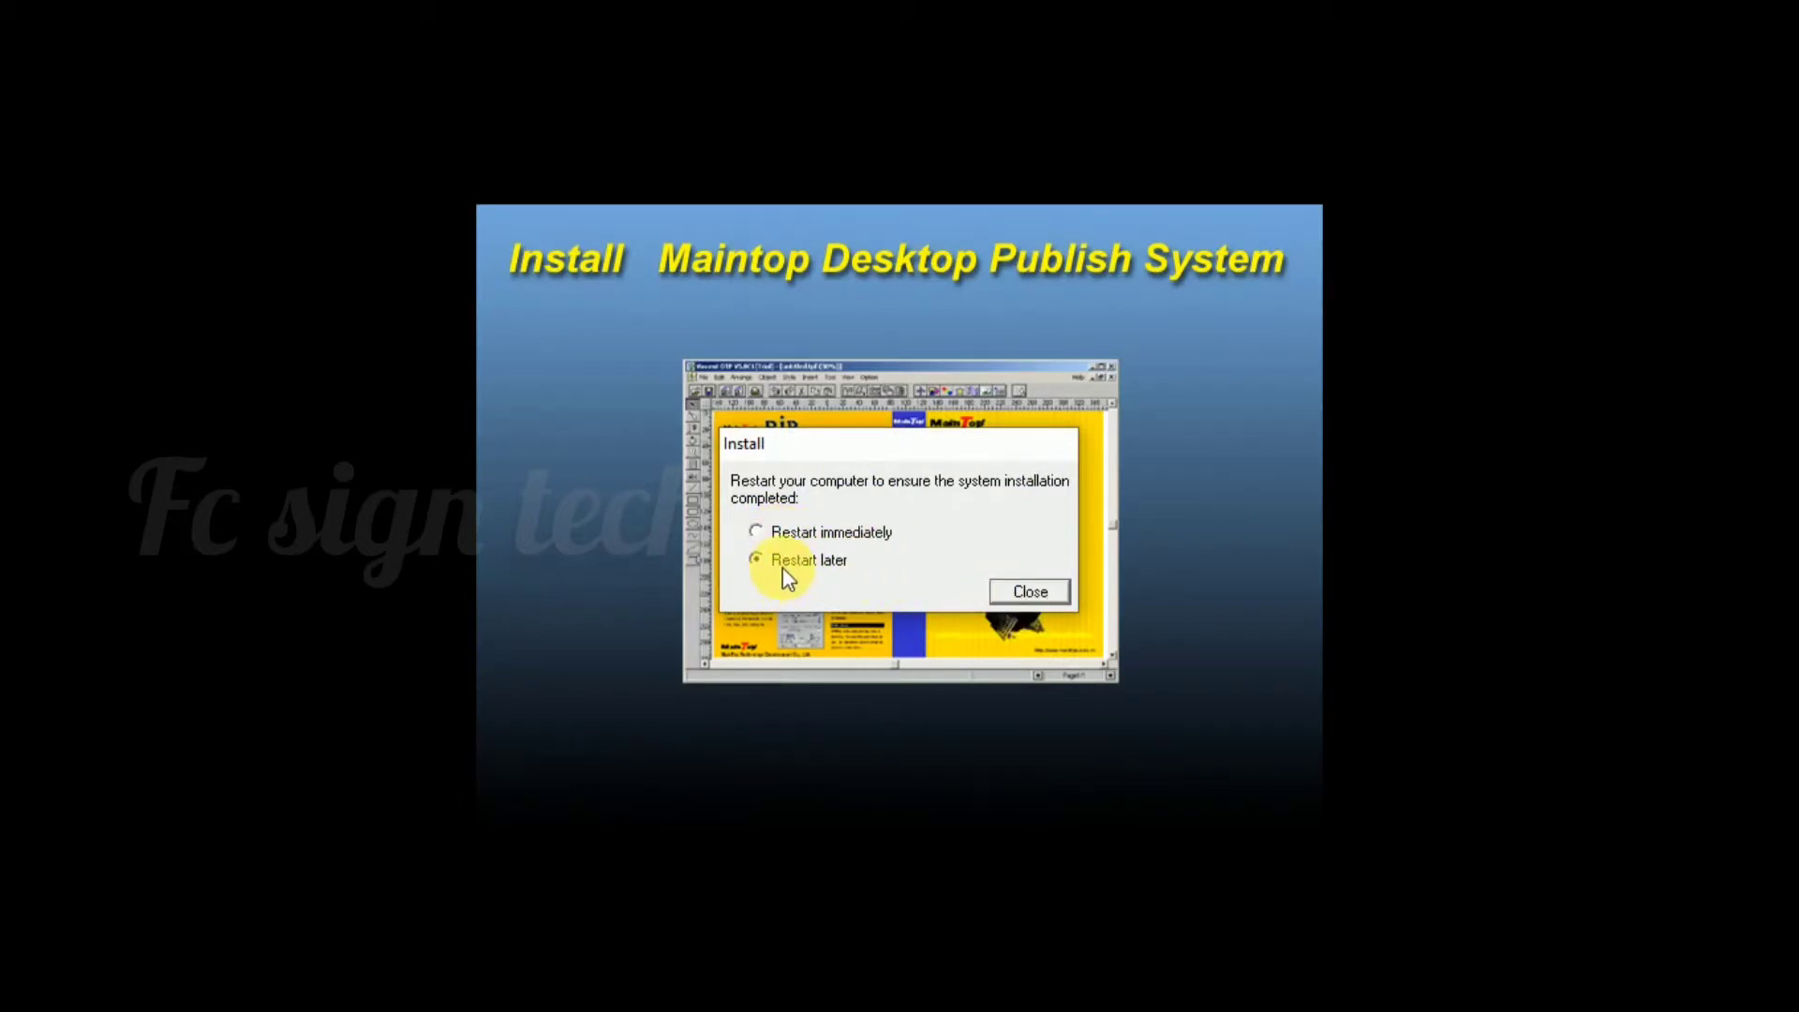
click(1027, 590)
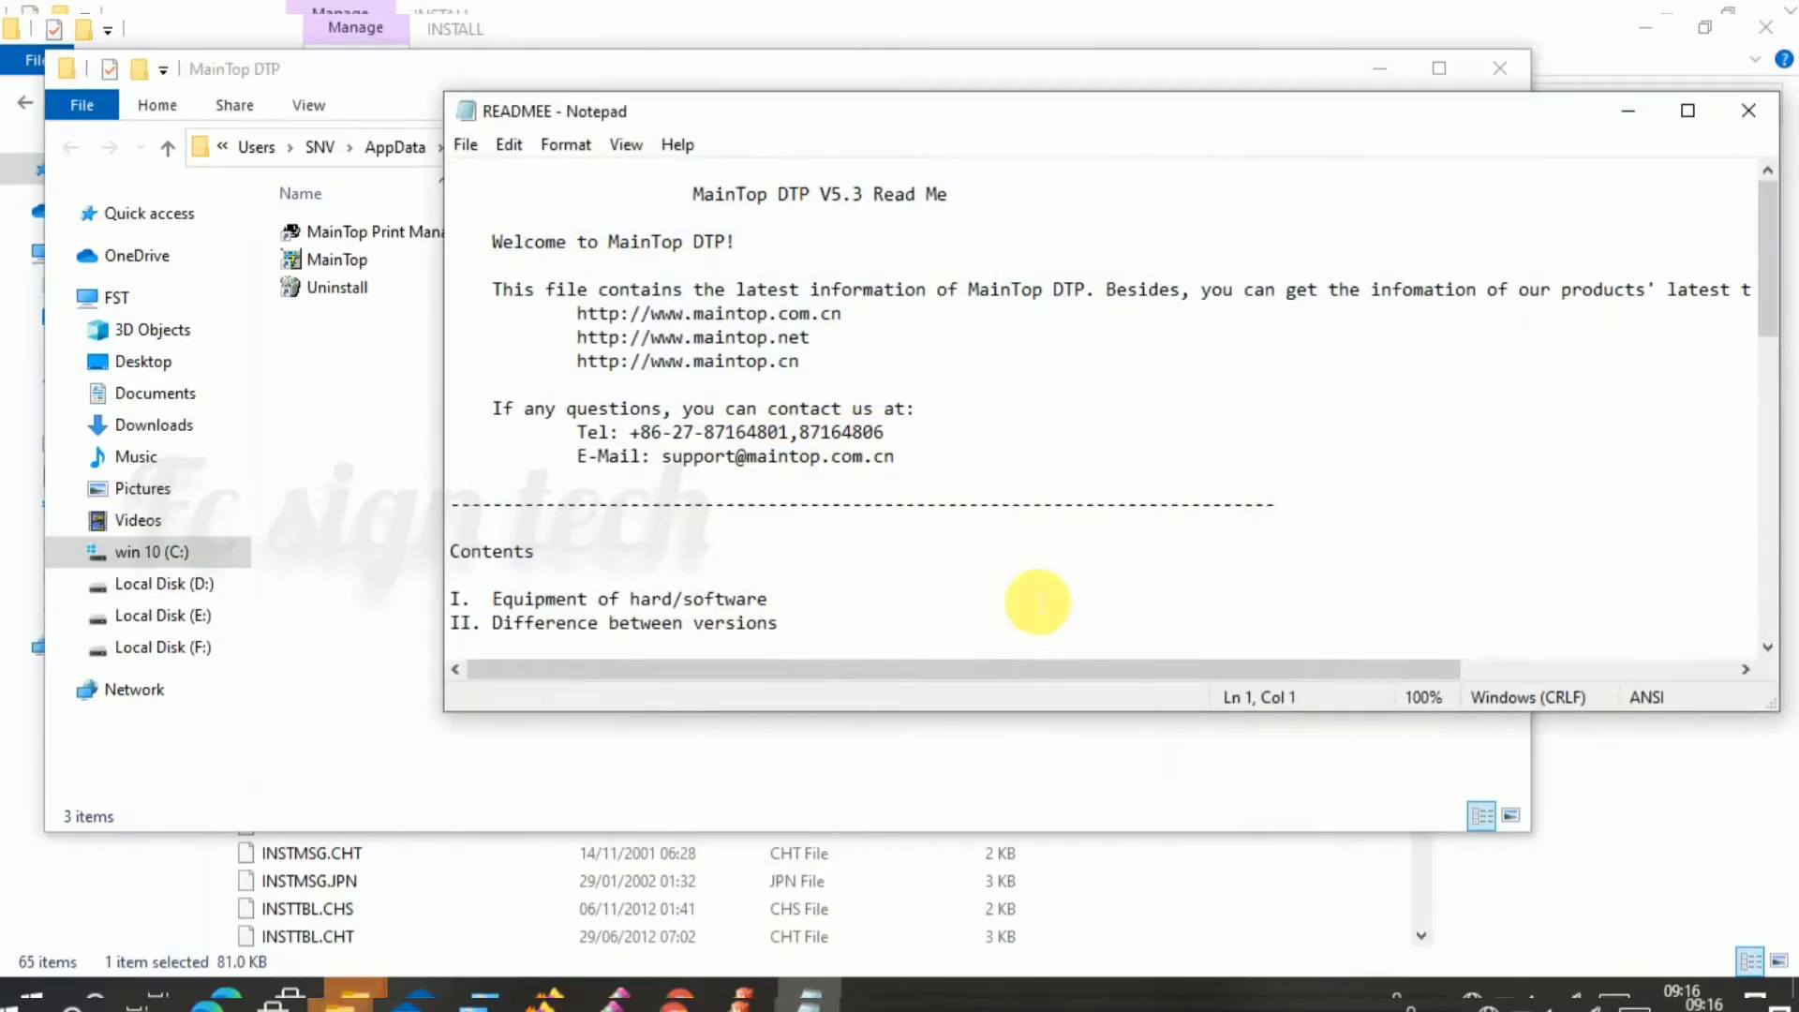
click(1758, 114)
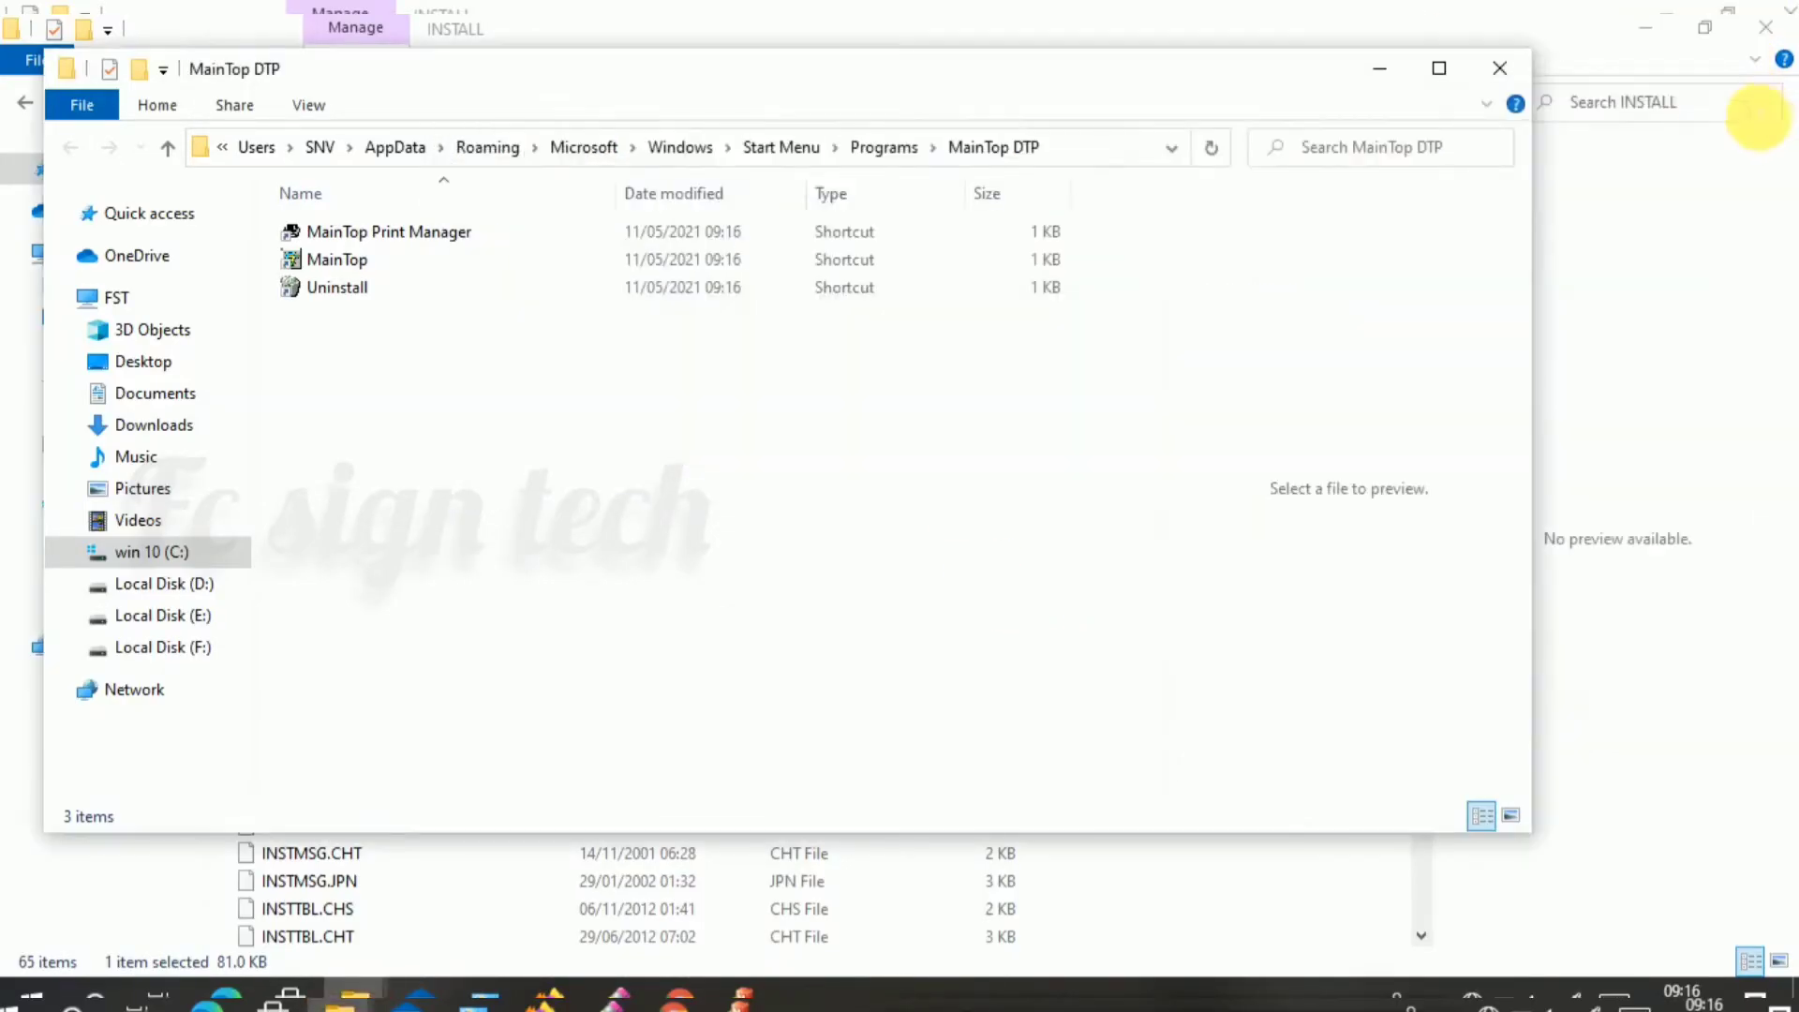
Step: Open MainTop Print Manager, review its port configuration options, and minimize its window
click(448, 238)
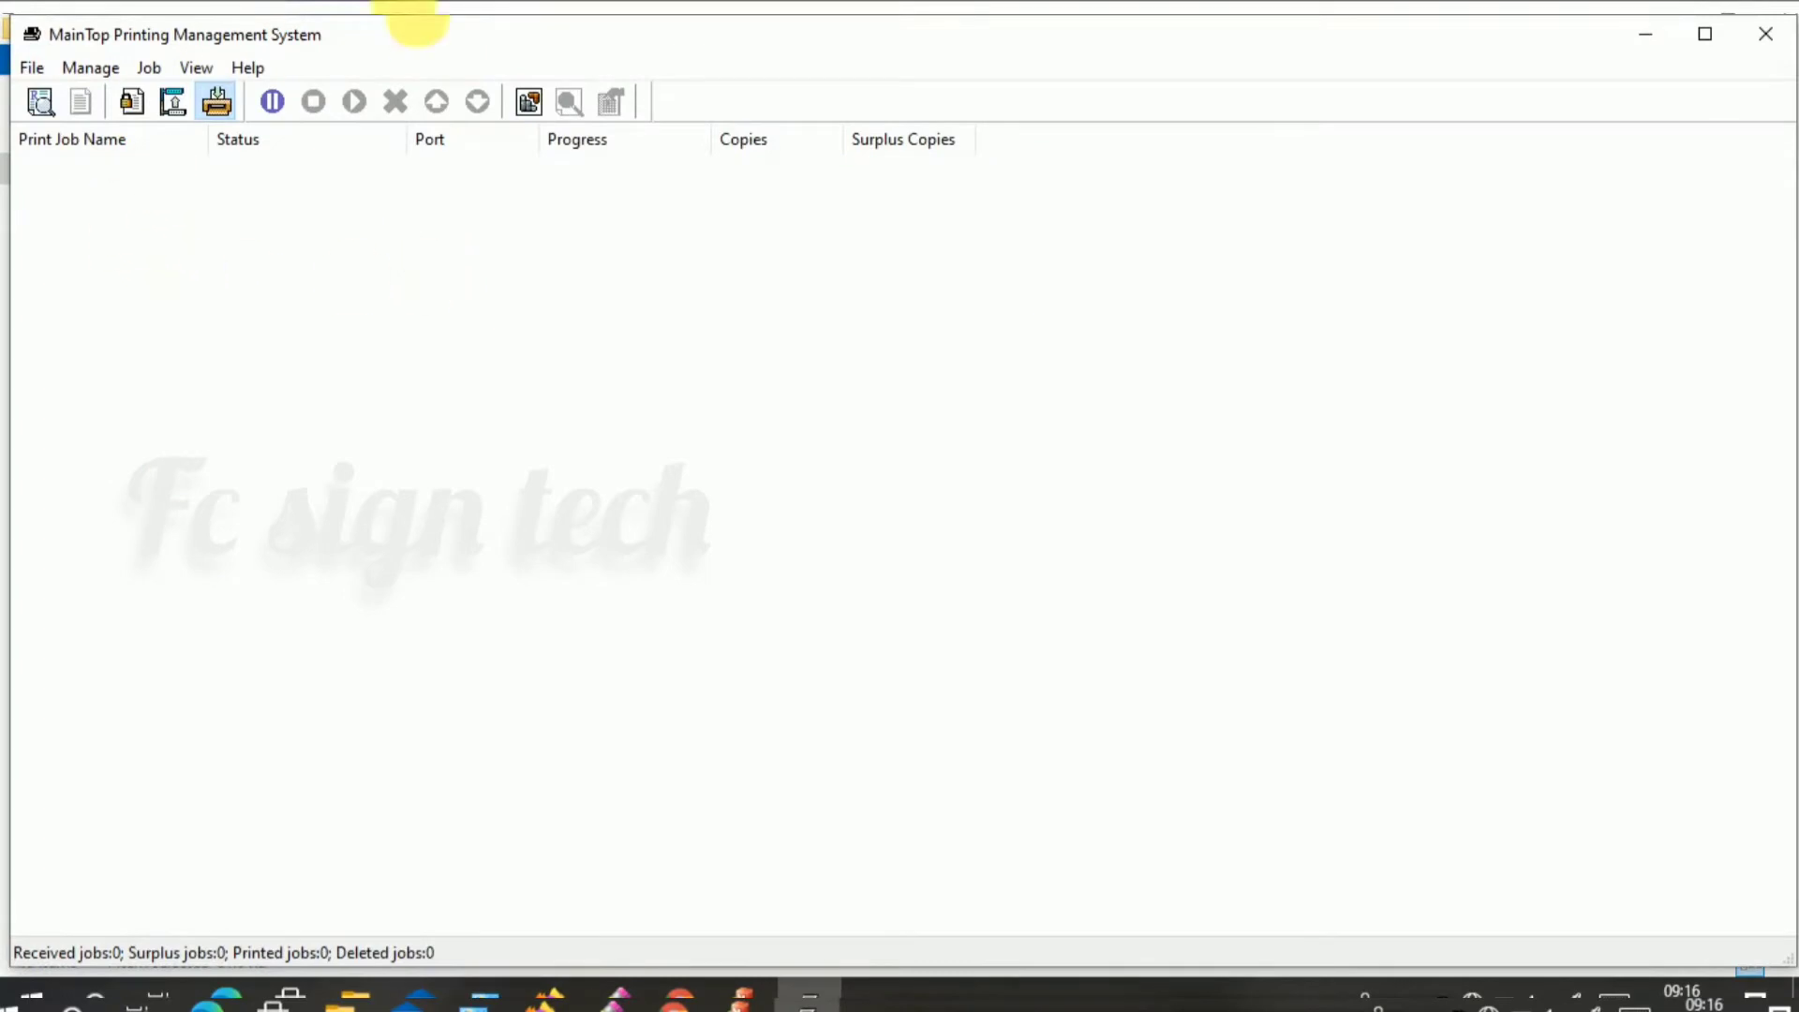
double_click(659, 35)
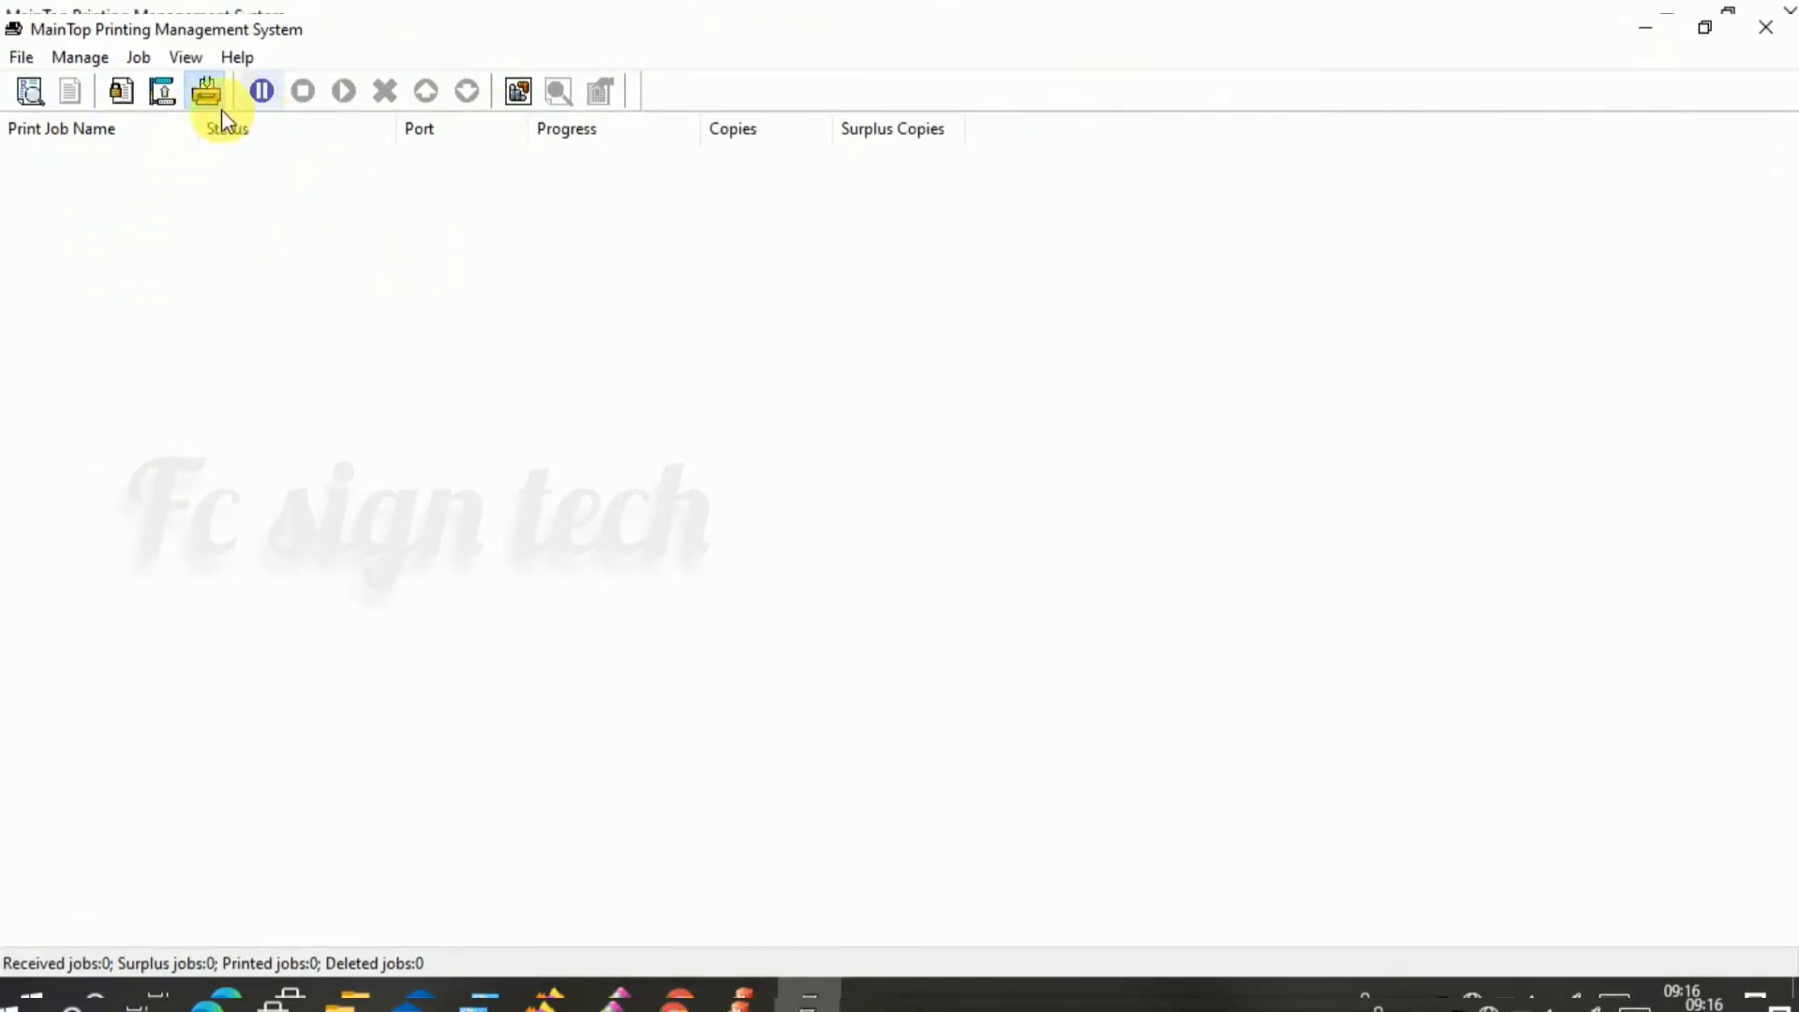
click(73, 60)
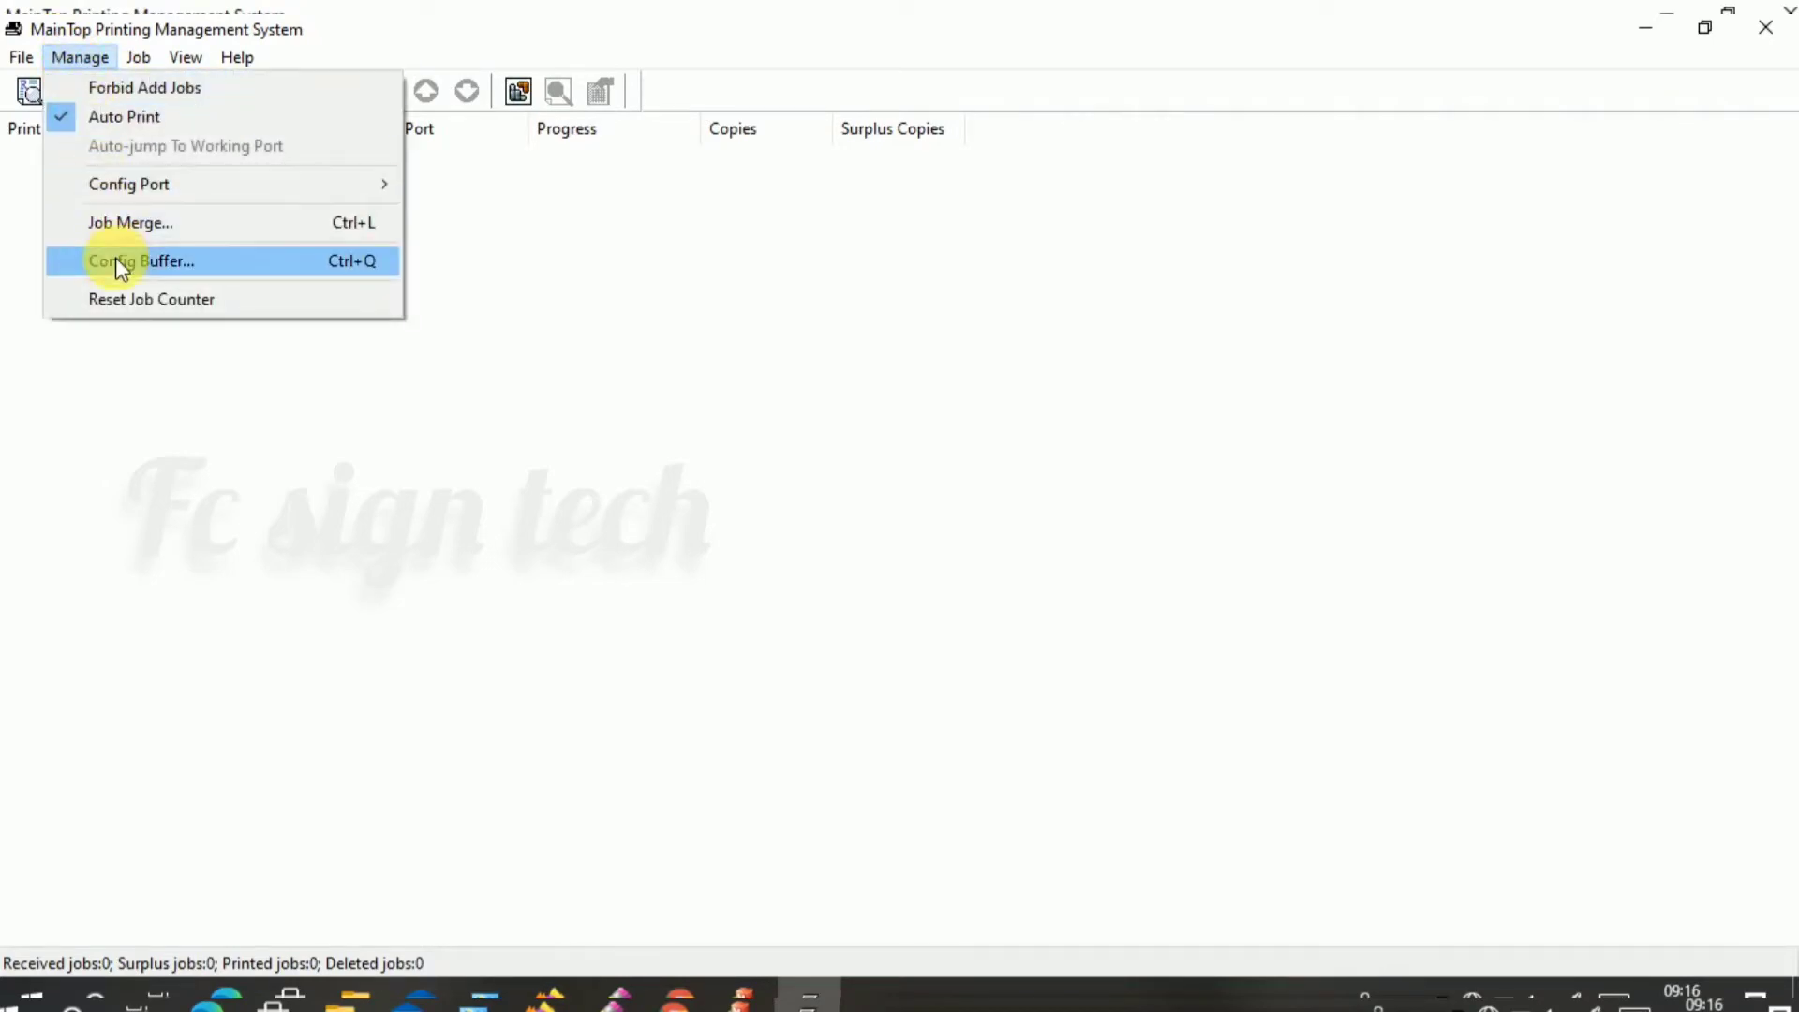
mouse_move(217, 188)
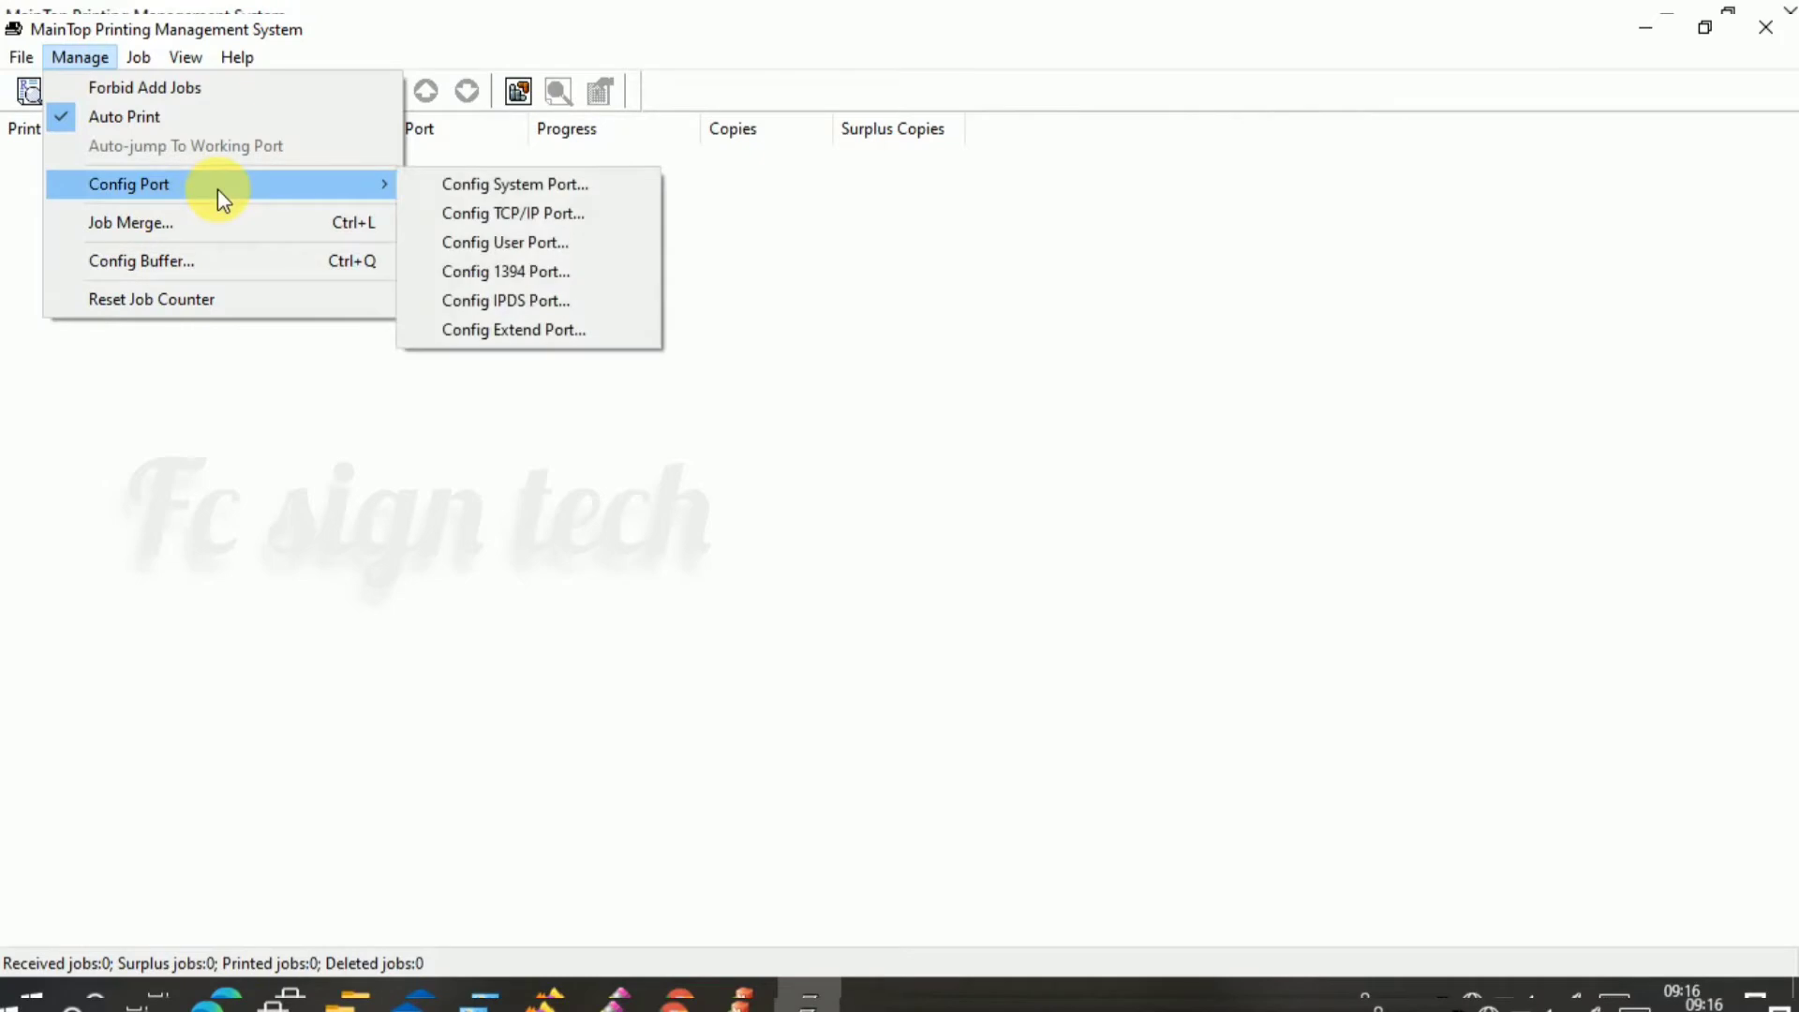
click(571, 573)
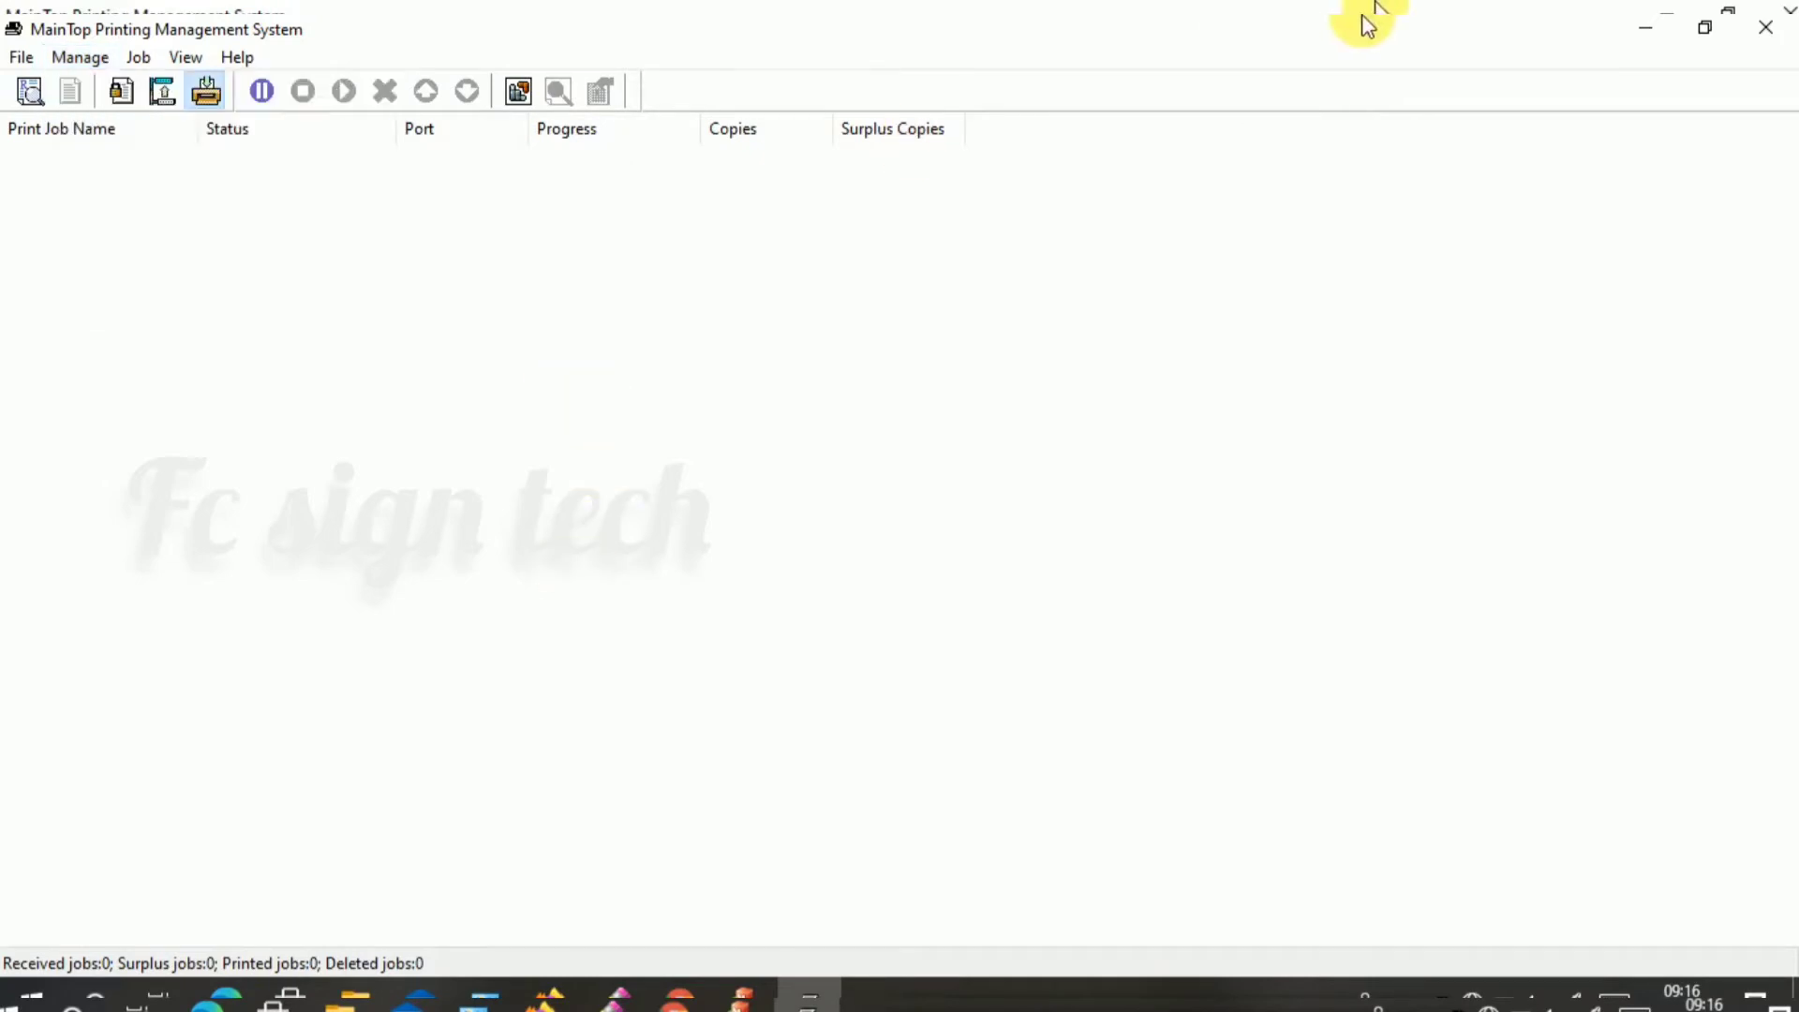
click(1711, 26)
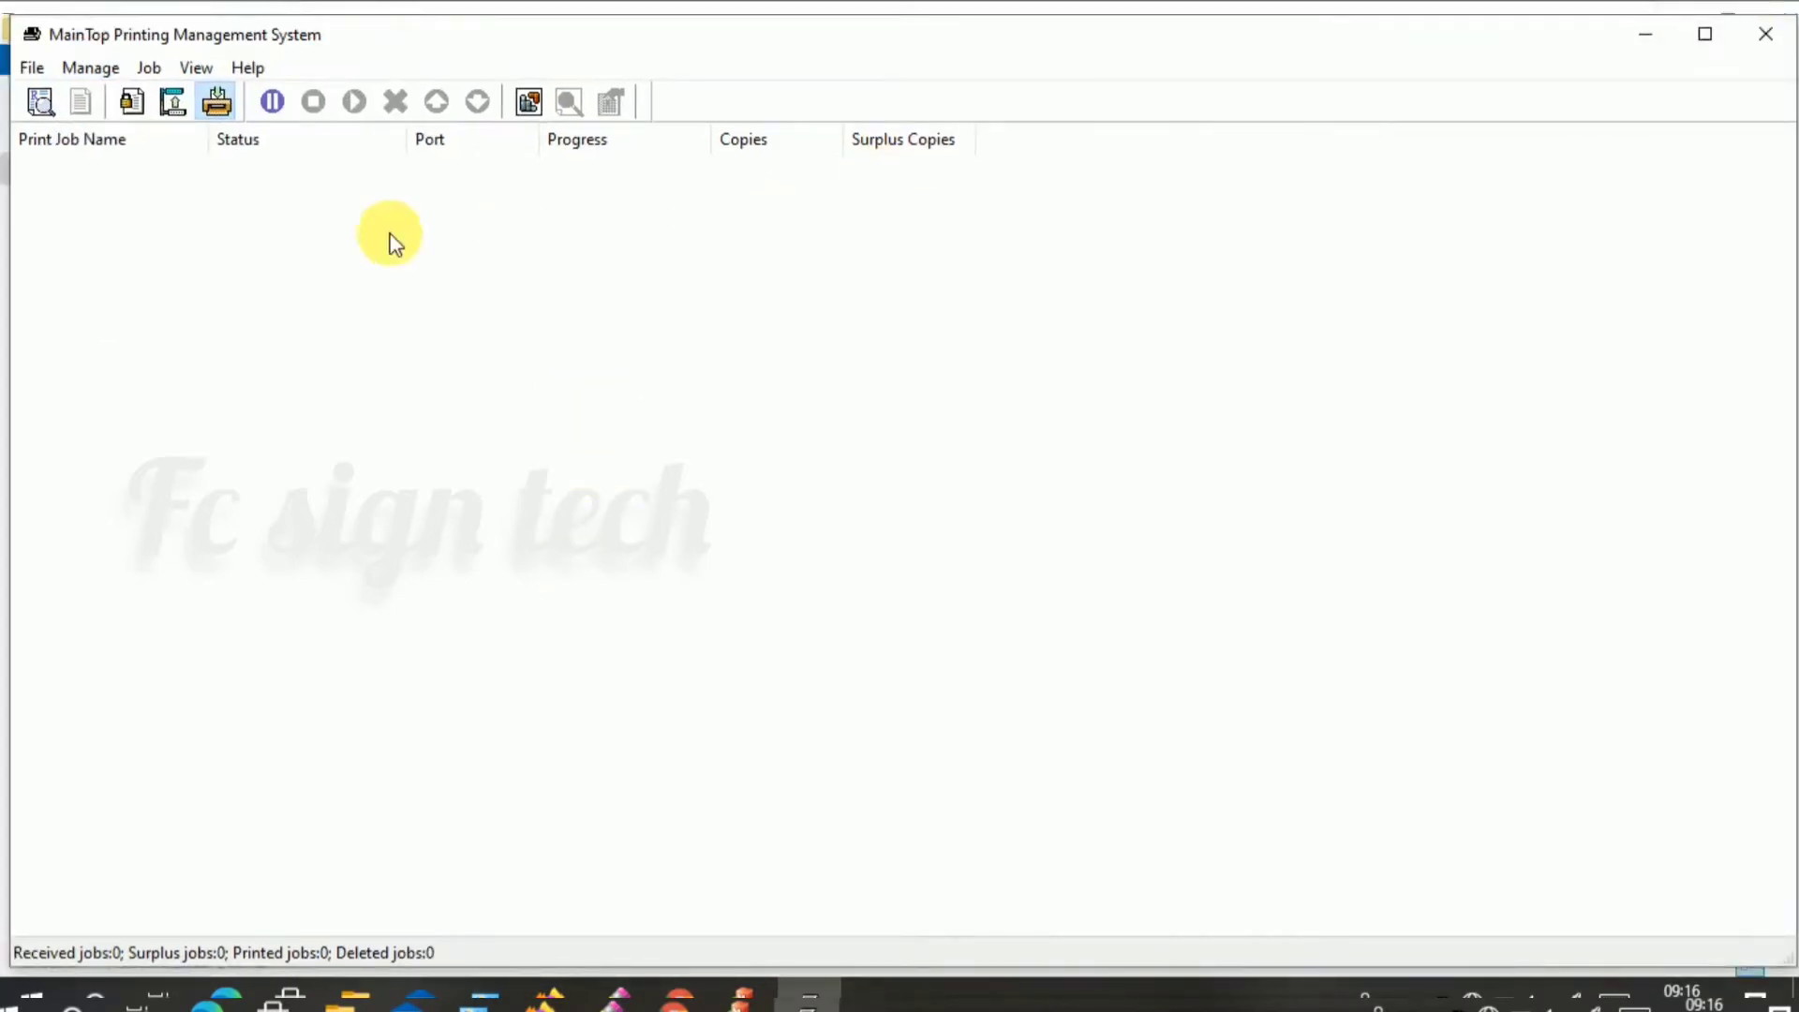
click(1647, 37)
Step: Launch MainTop DTP and create a new A4 portrait General Publication with a single master page in a maximized window
double_click(595, 262)
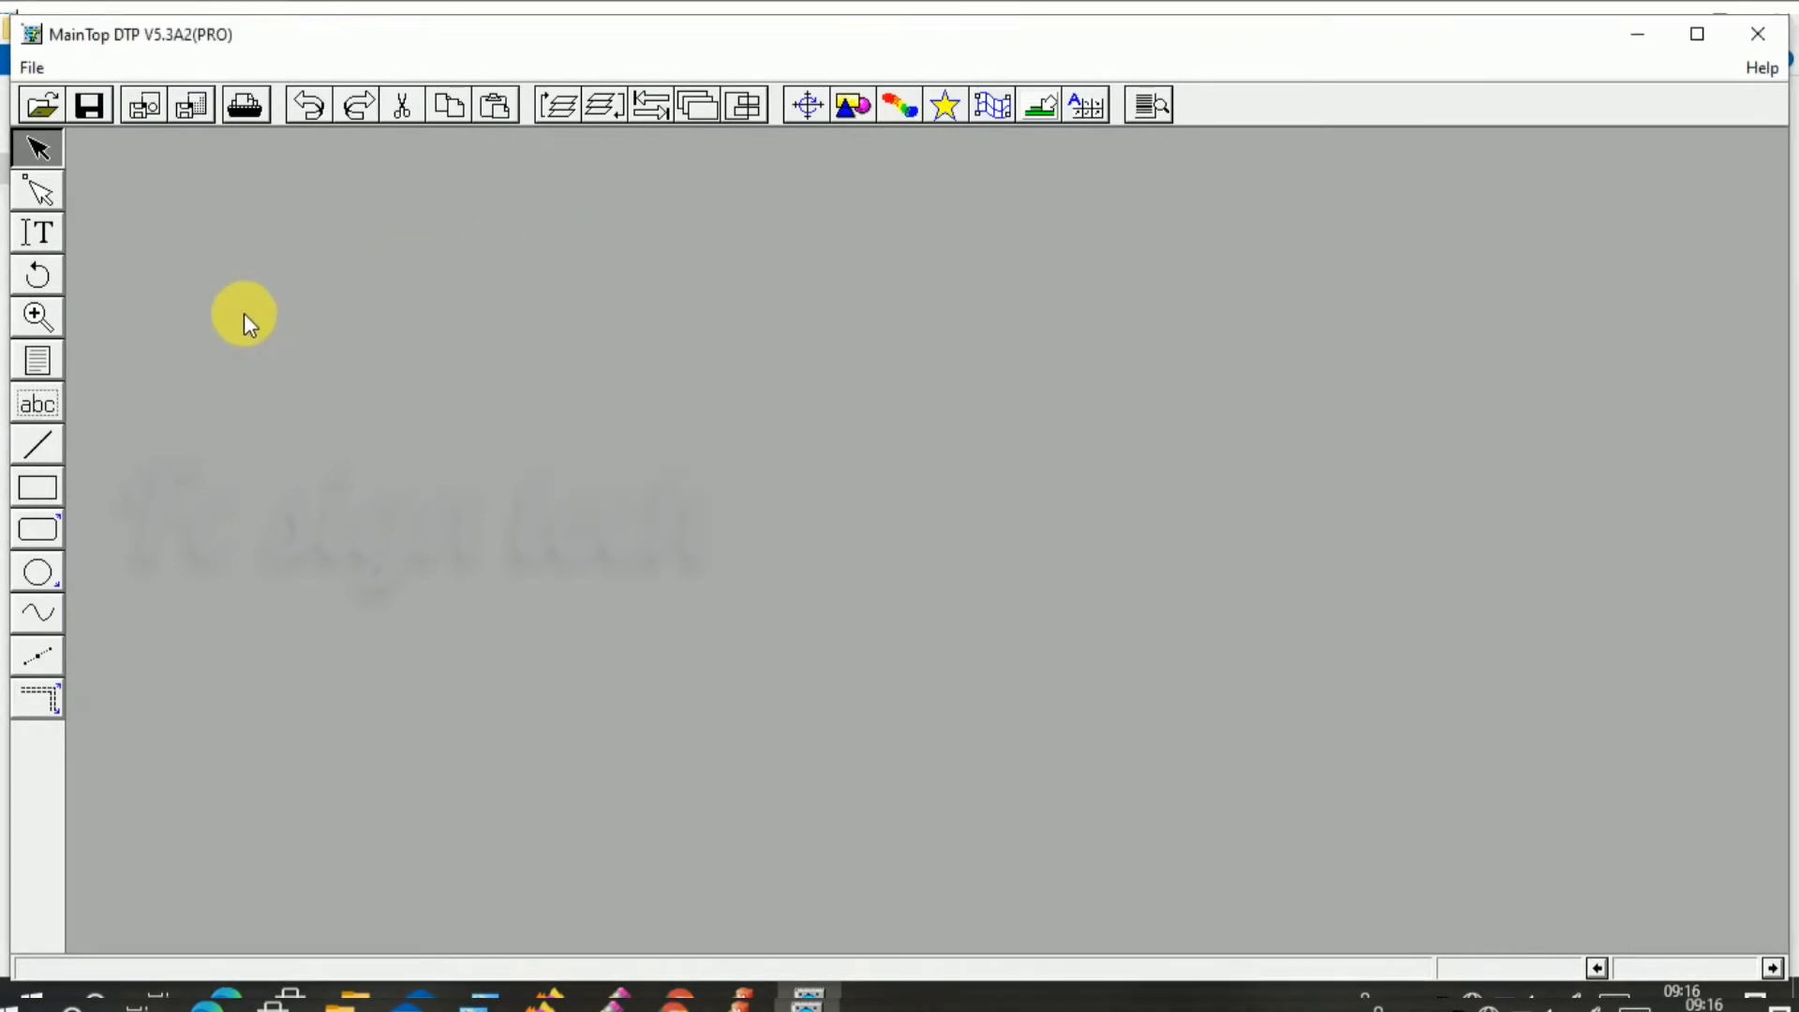
click(37, 65)
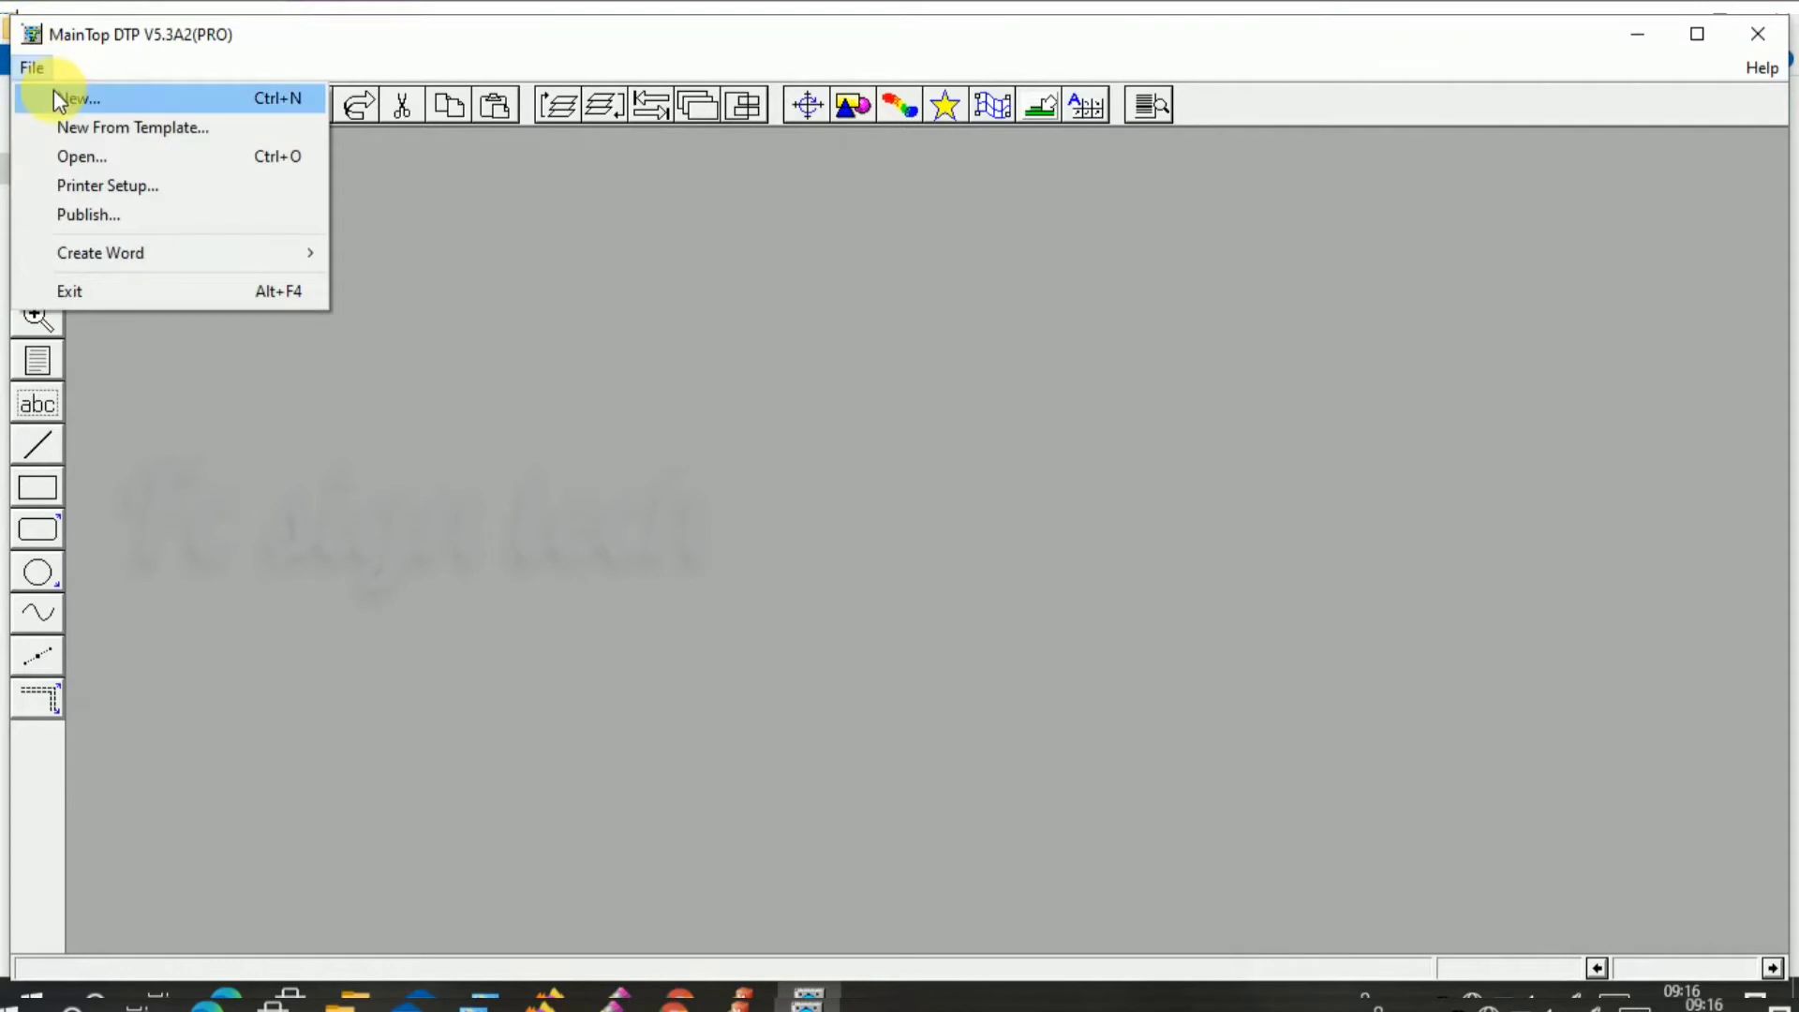
click(54, 92)
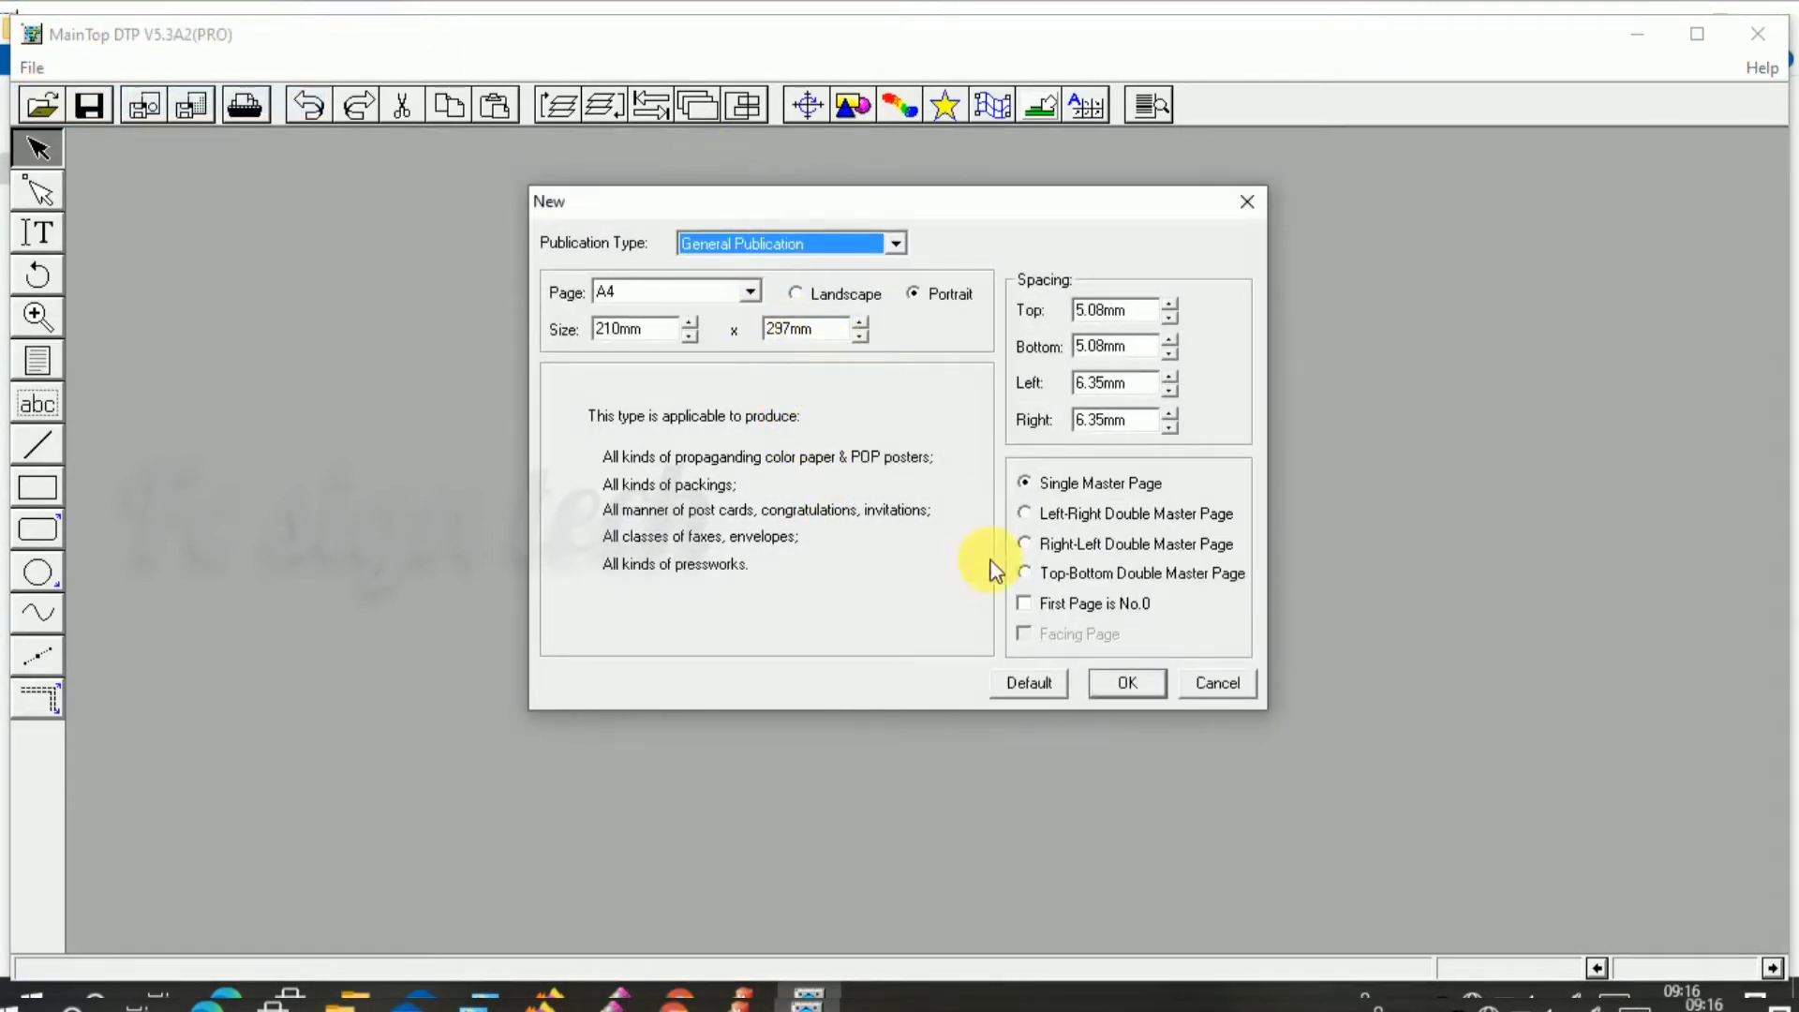
click(1110, 683)
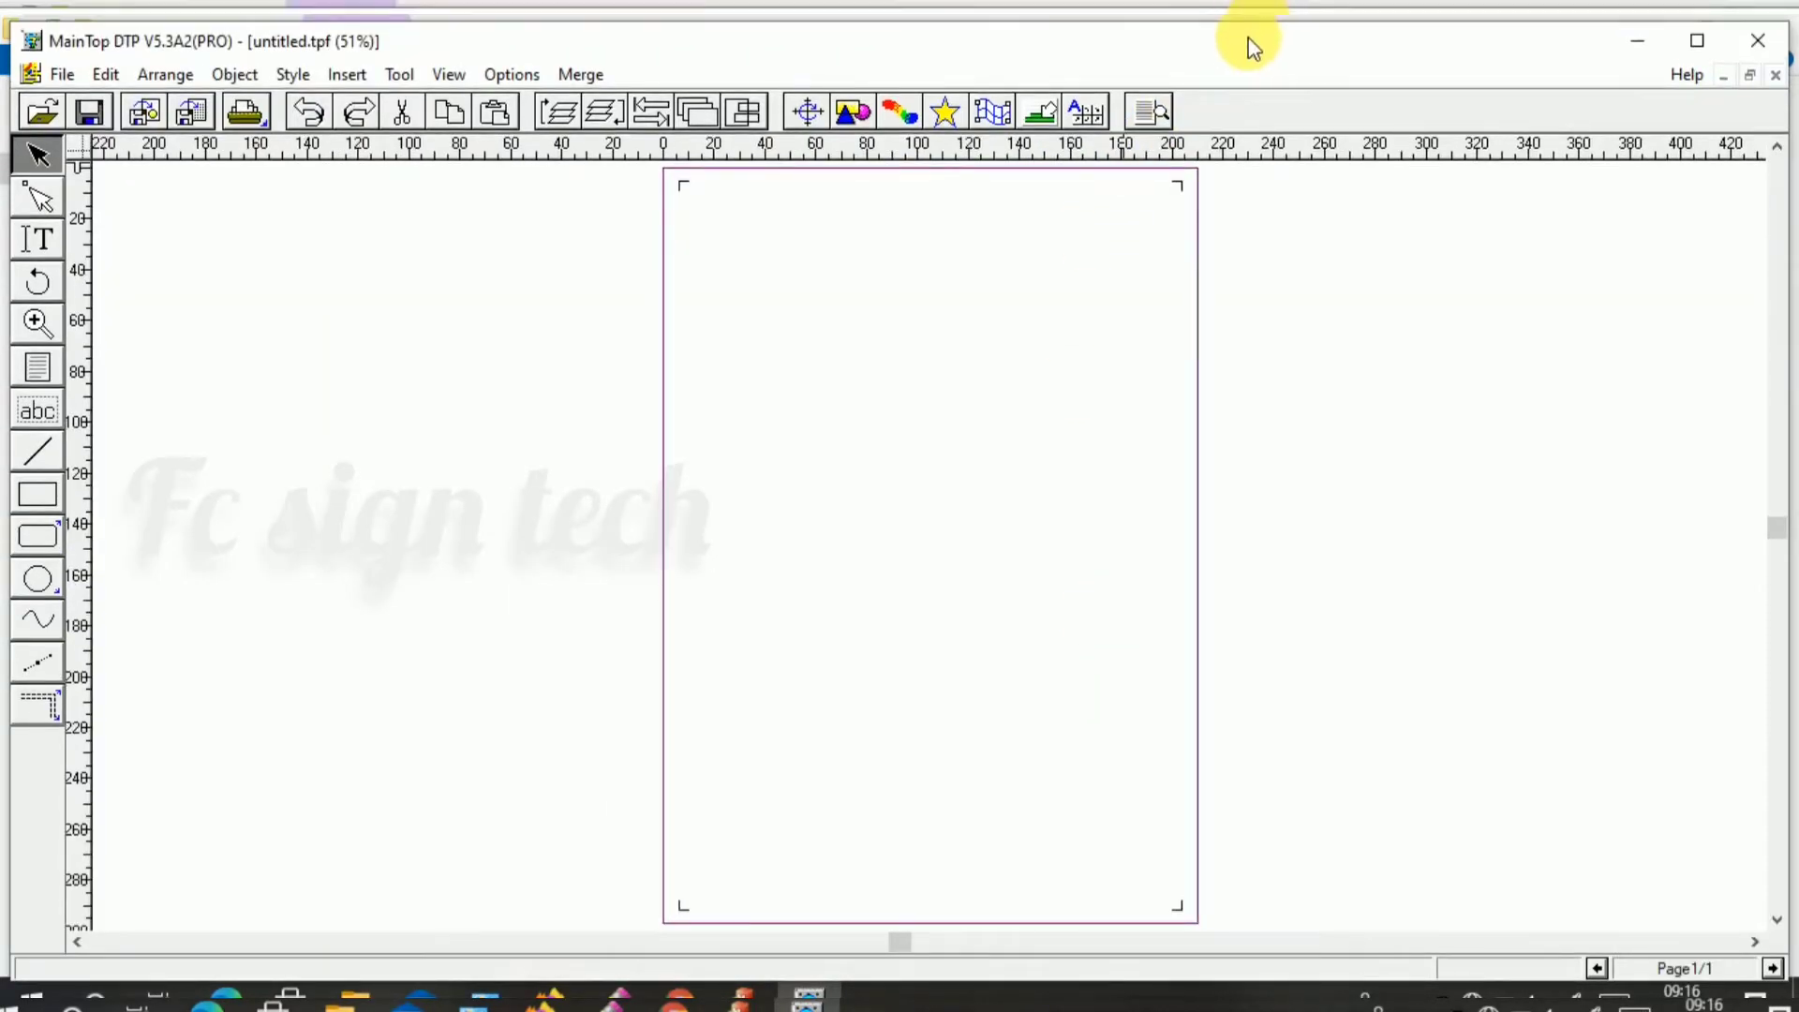
double_click(1246, 38)
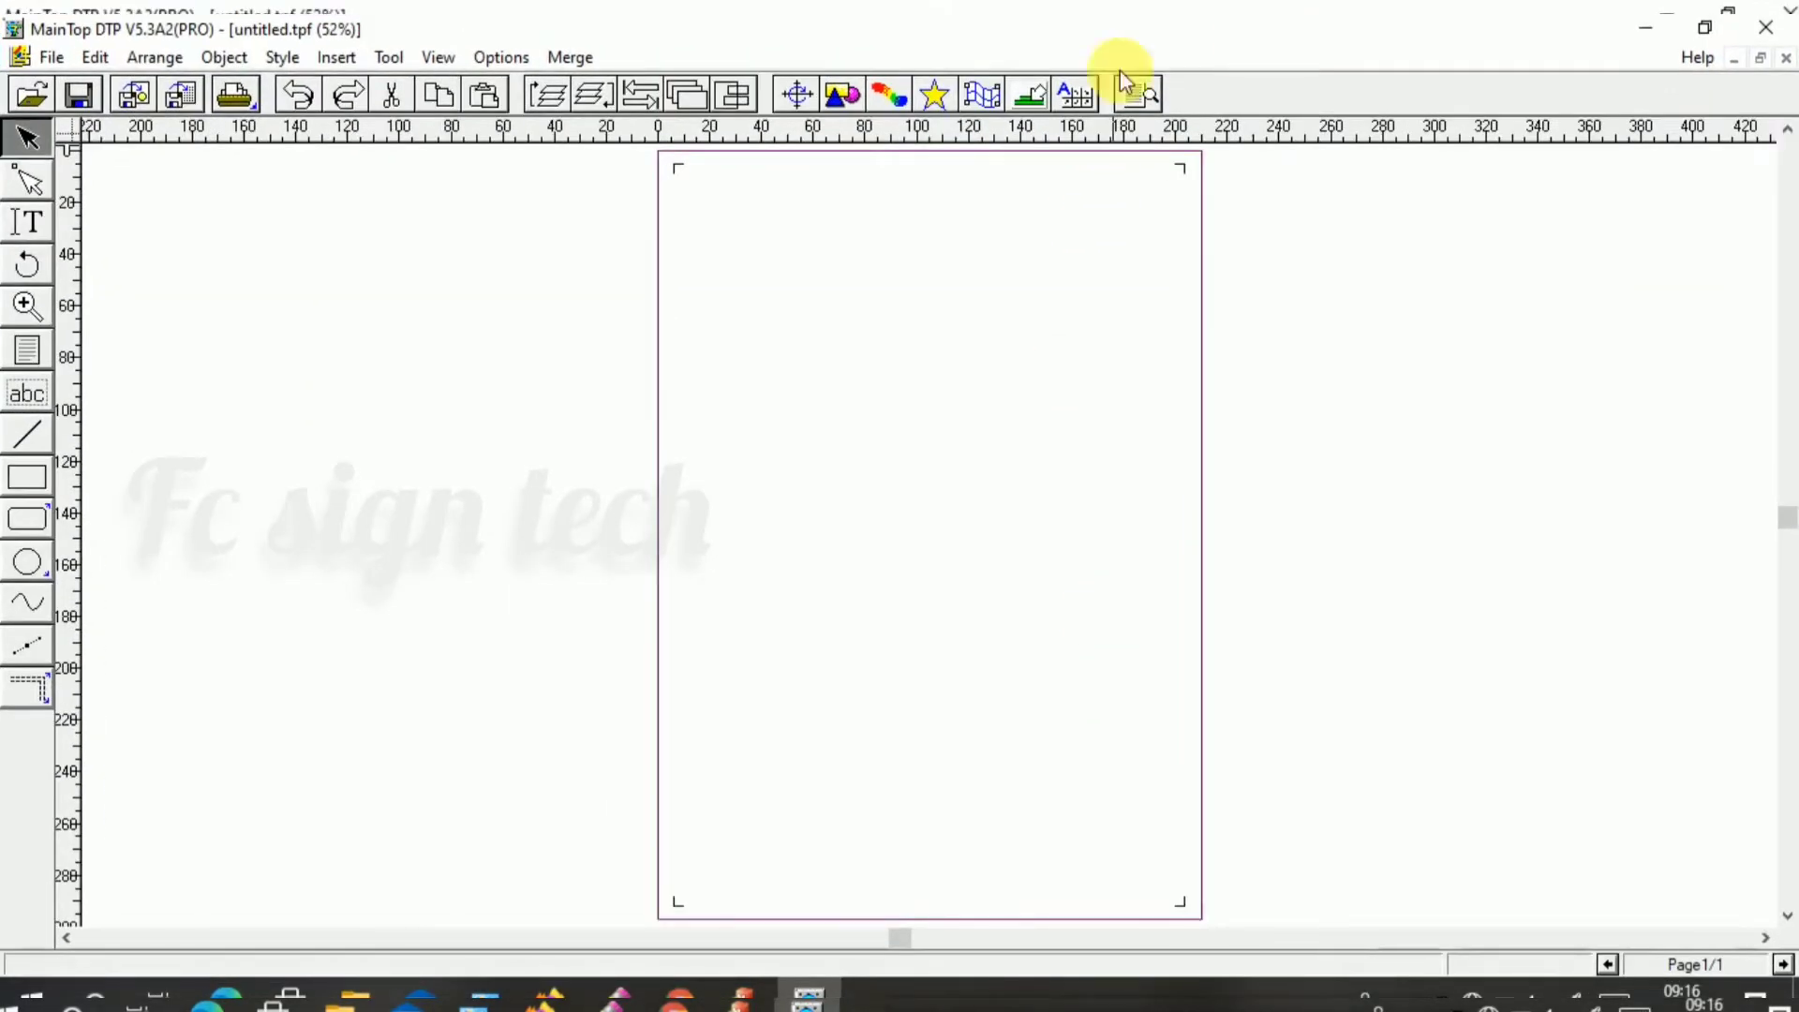
Step: Start a picture import and browse to the Desktop folder
click(49, 59)
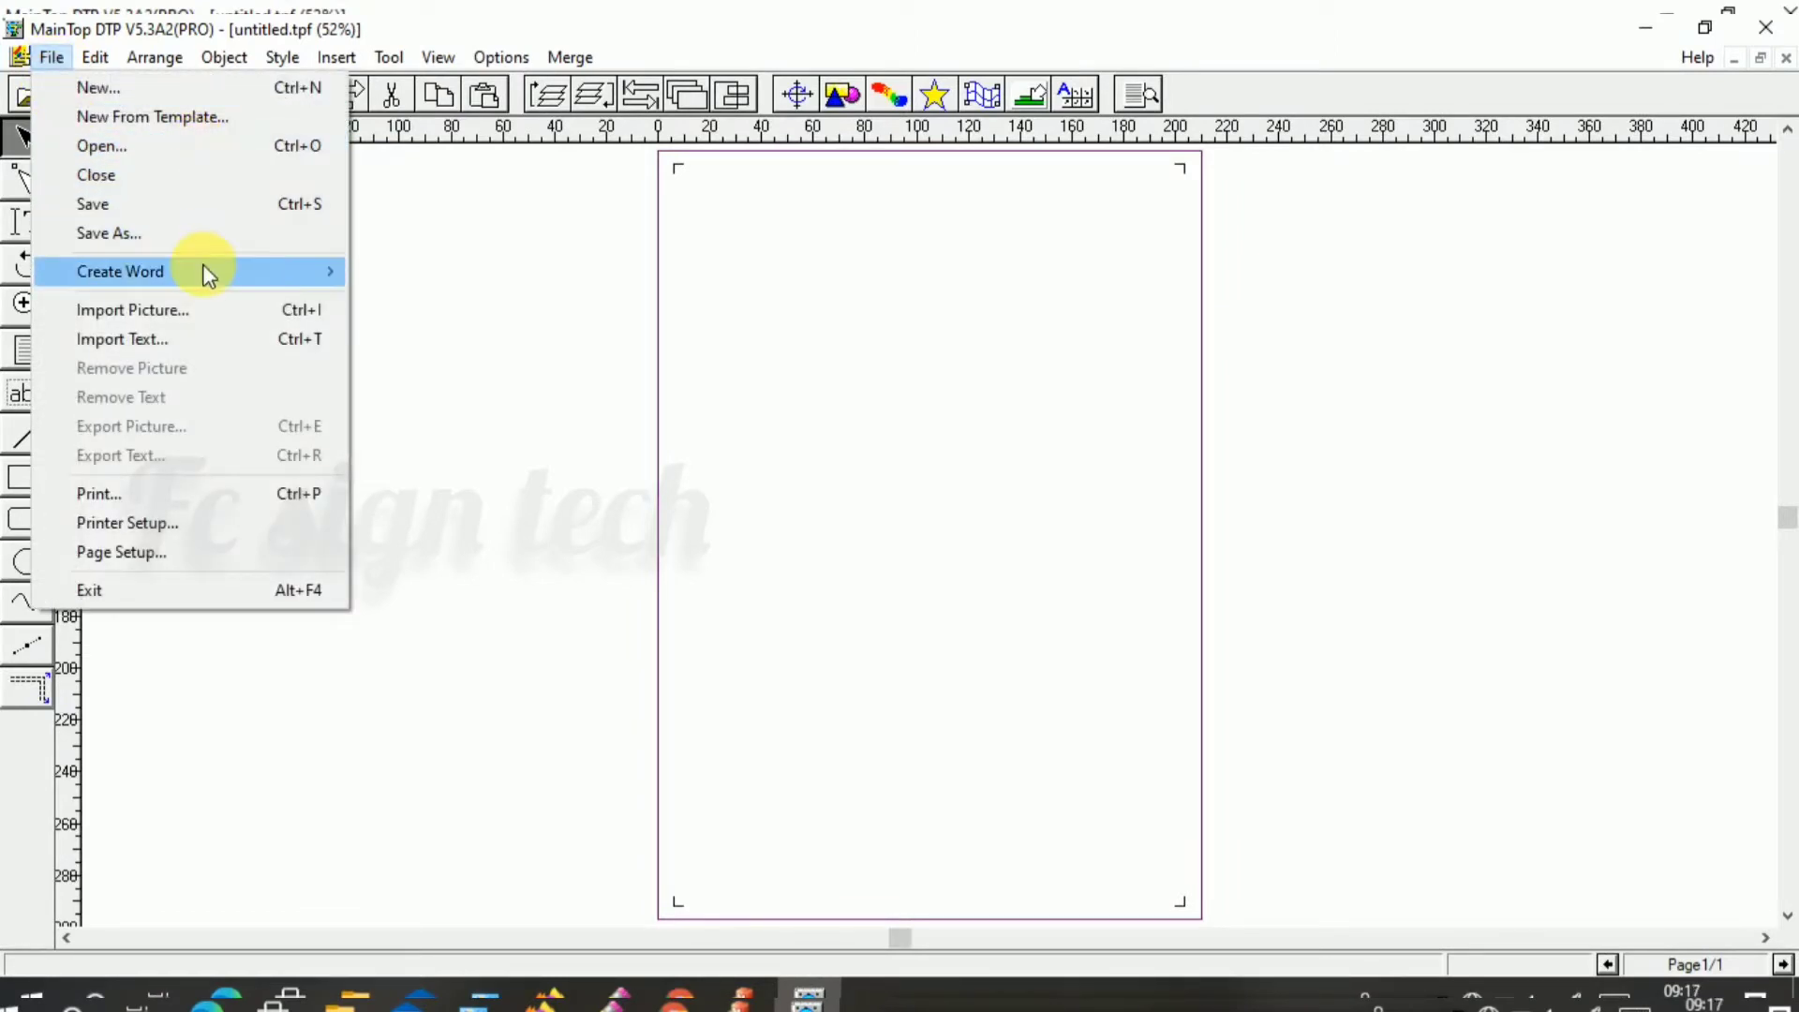
click(215, 307)
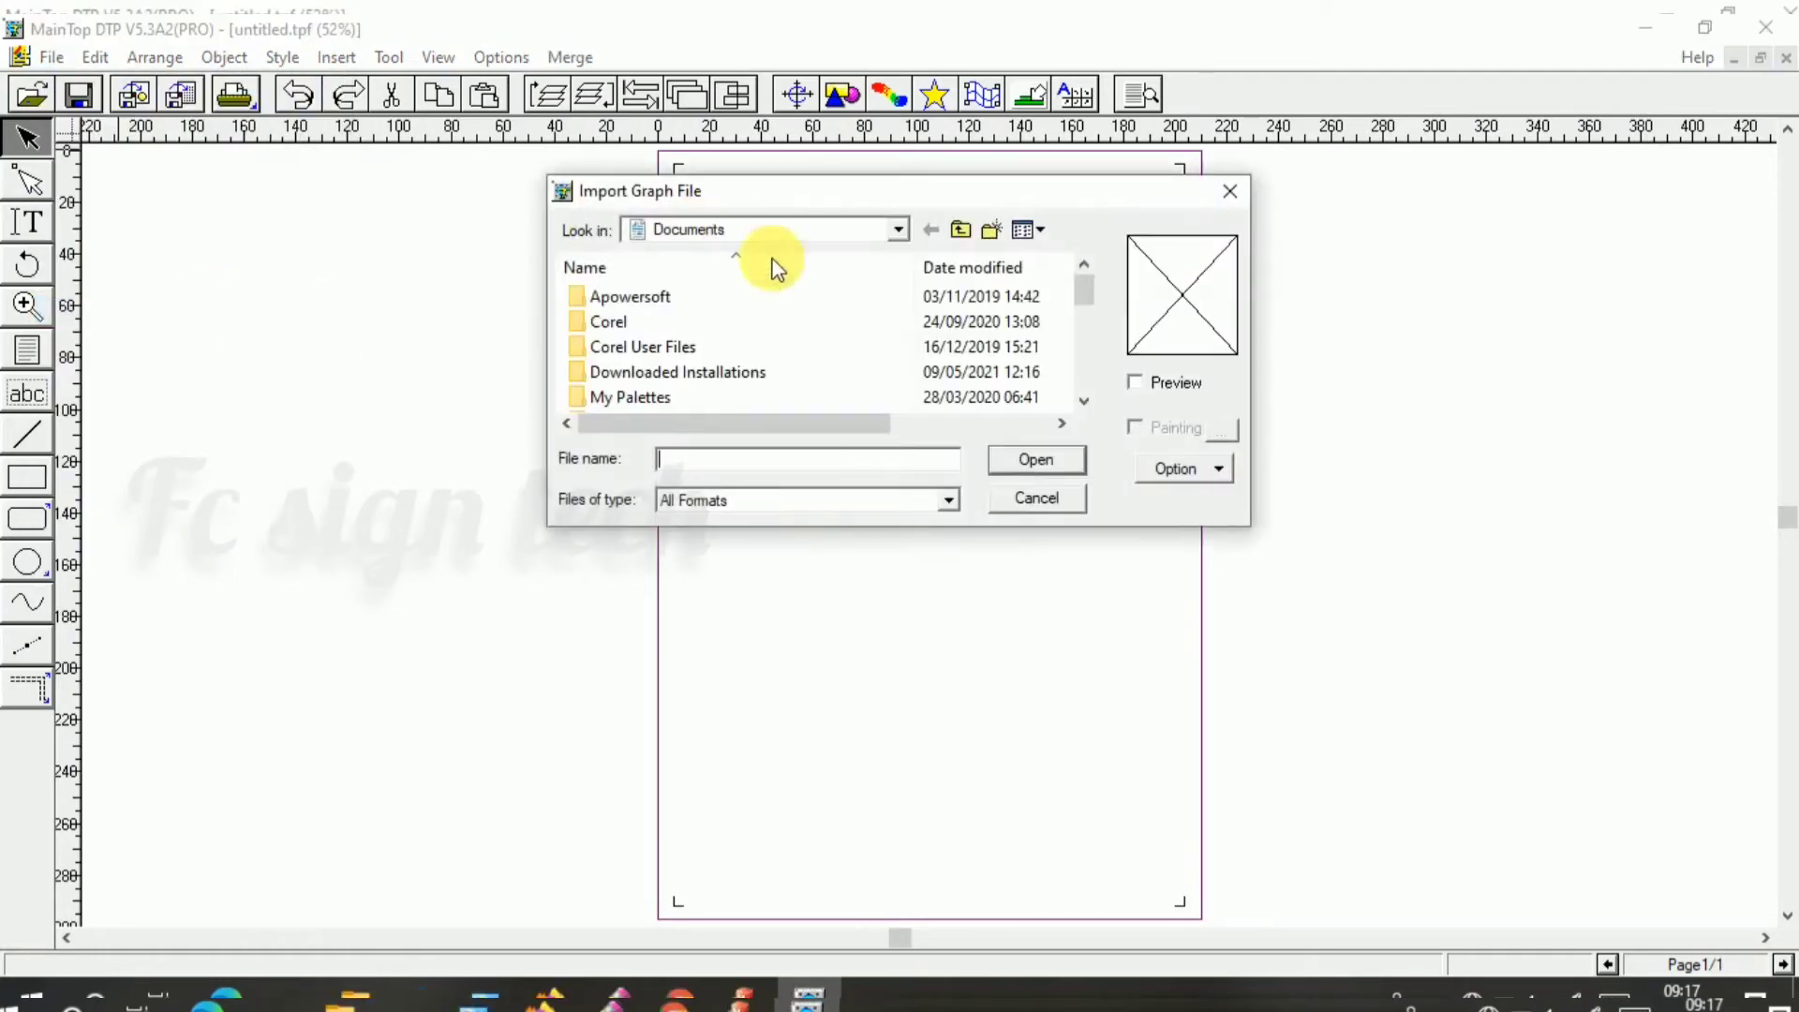
click(897, 230)
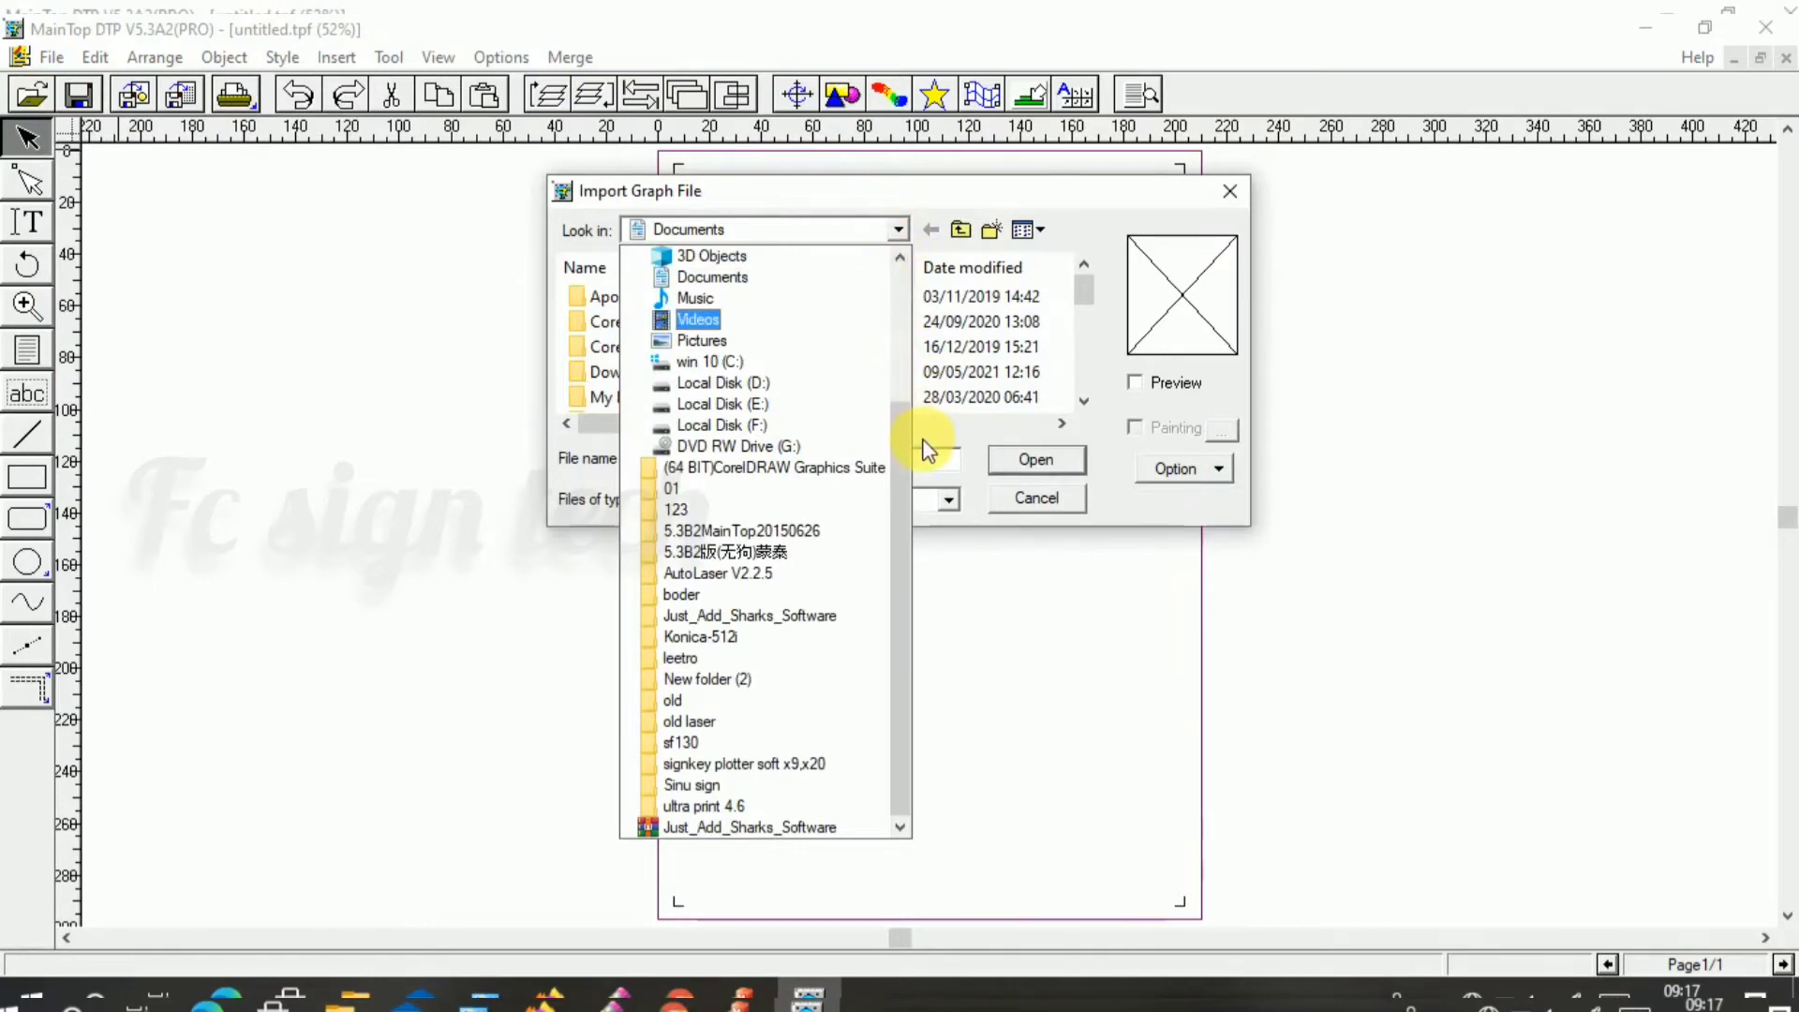
click(903, 289)
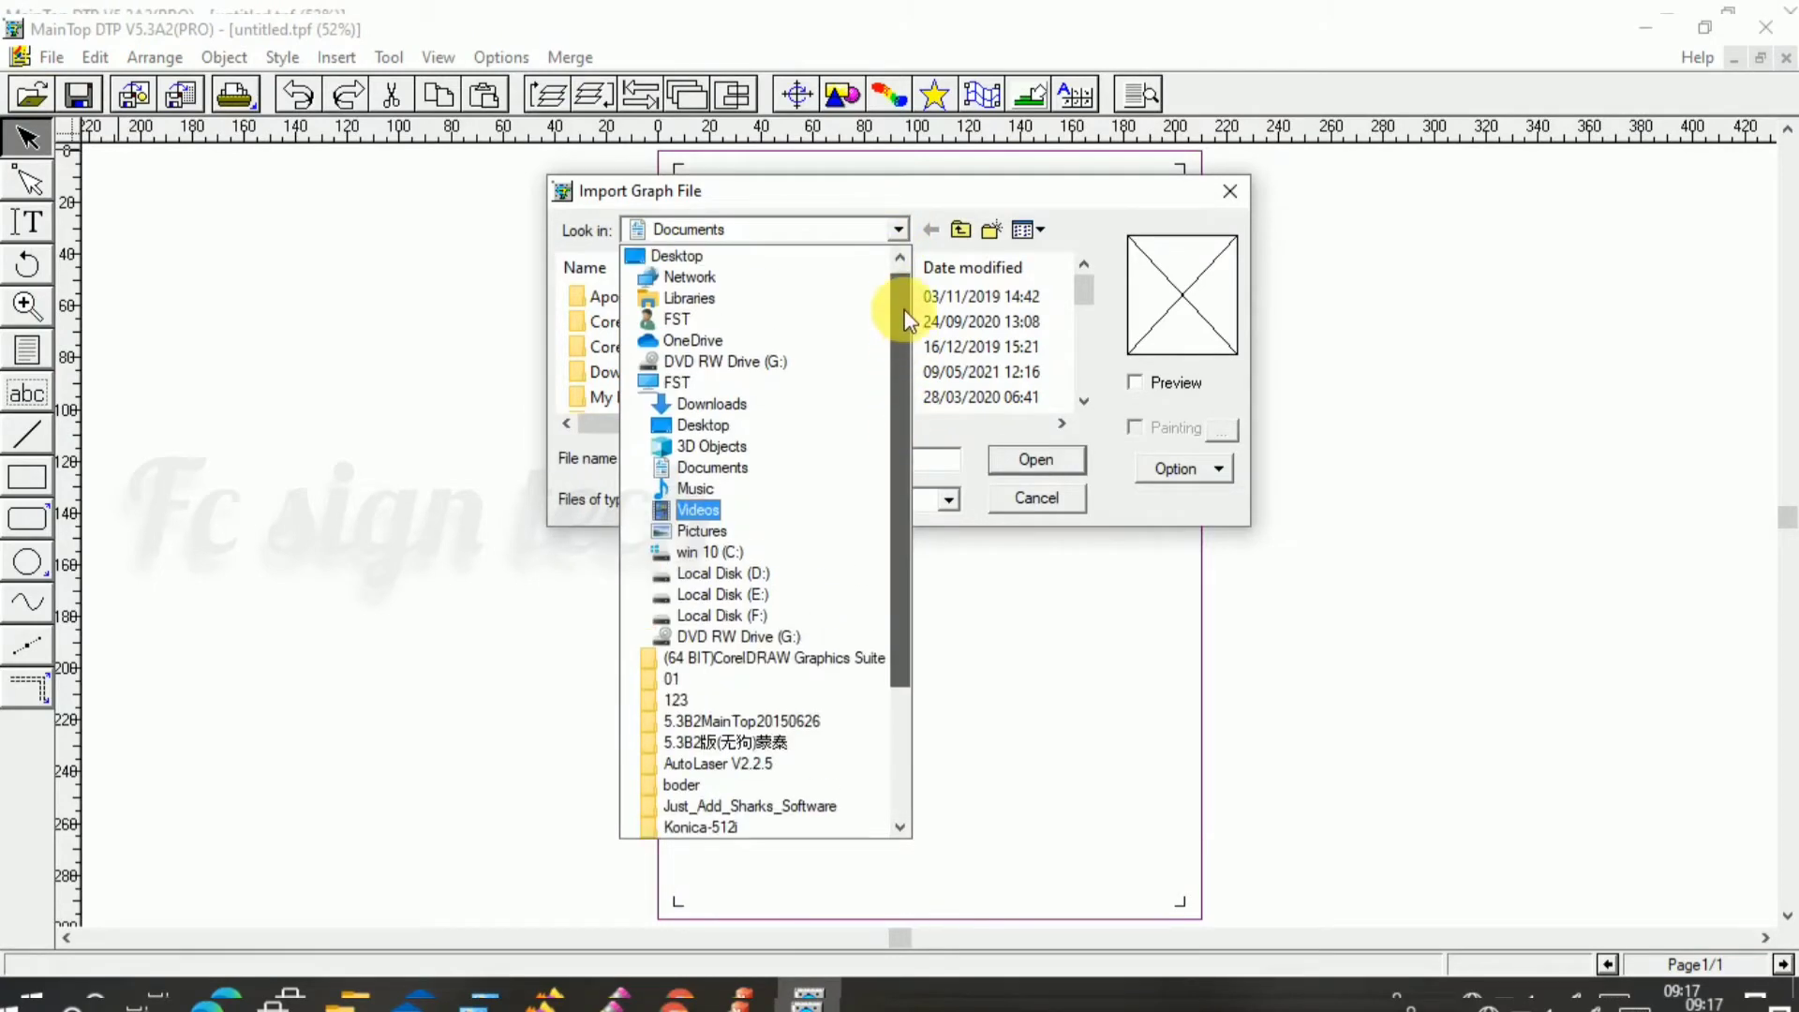
click(776, 256)
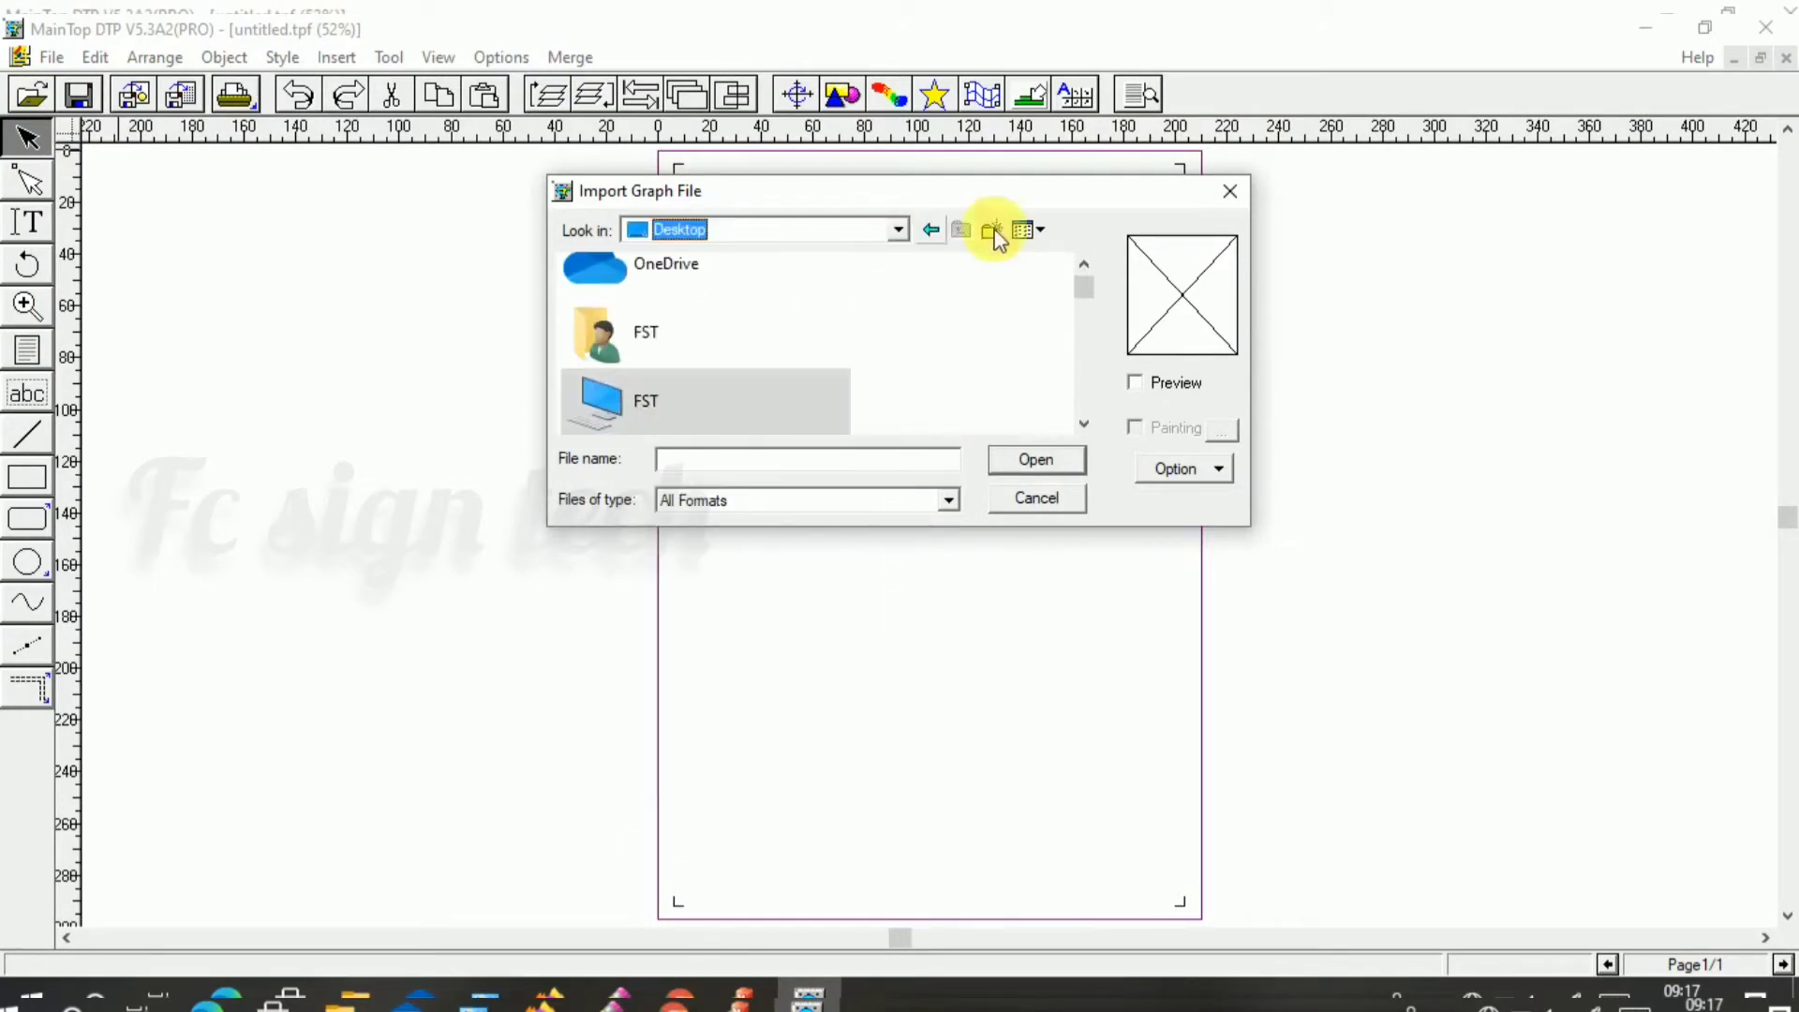
Step: Choose the JPG file "masha allah" from the Desktop for import
click(1084, 423)
click(1084, 423)
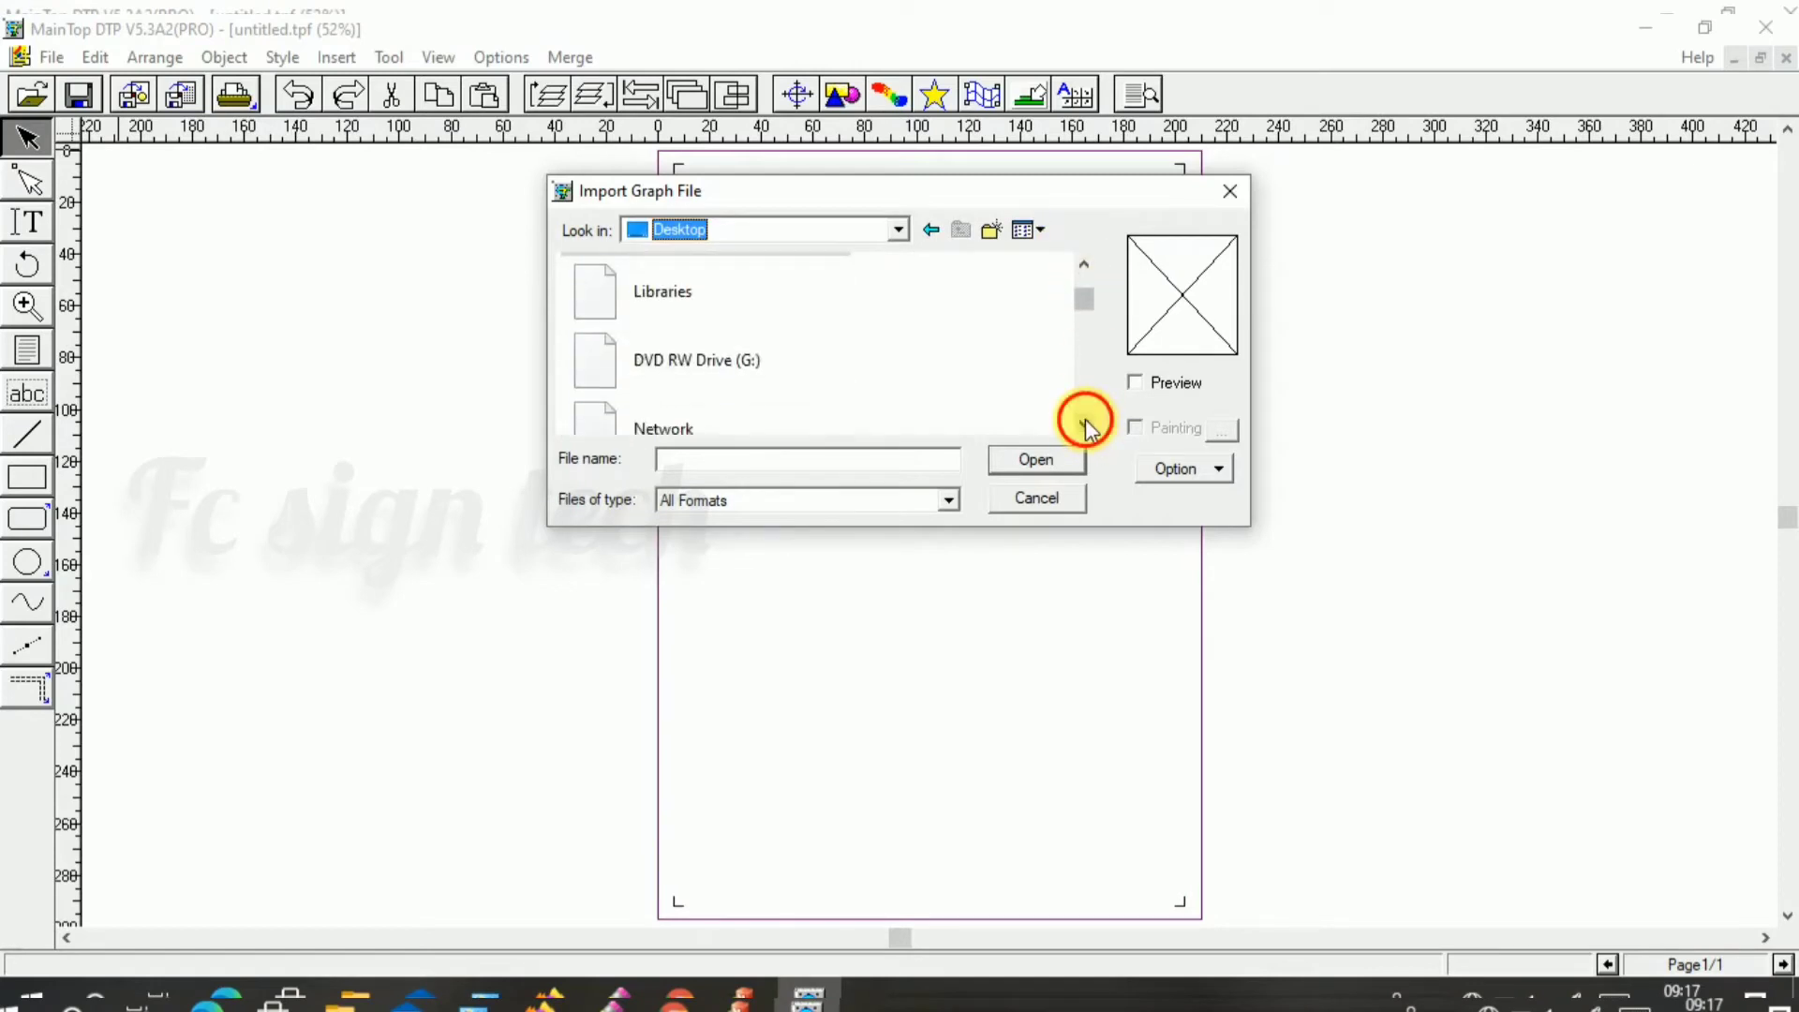
click(1084, 424)
click(1084, 424)
click(1084, 423)
click(1084, 424)
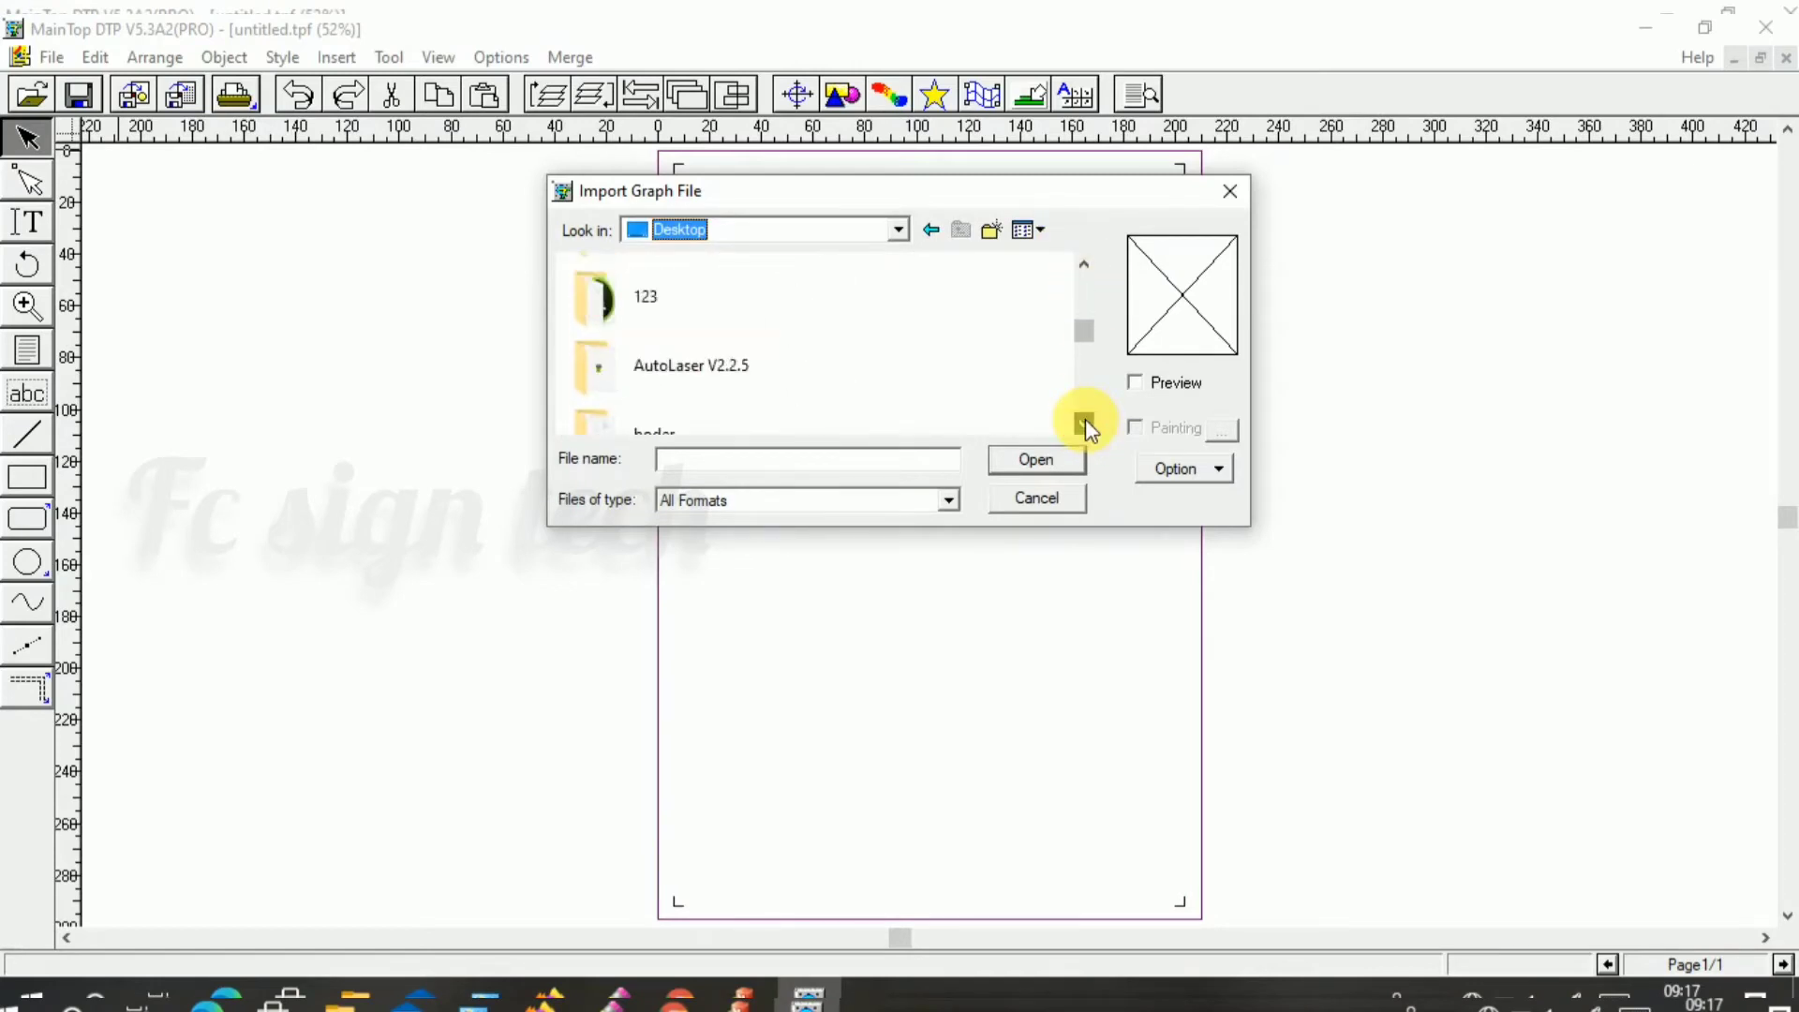
click(1084, 423)
click(1084, 424)
click(1084, 424)
click(1084, 424)
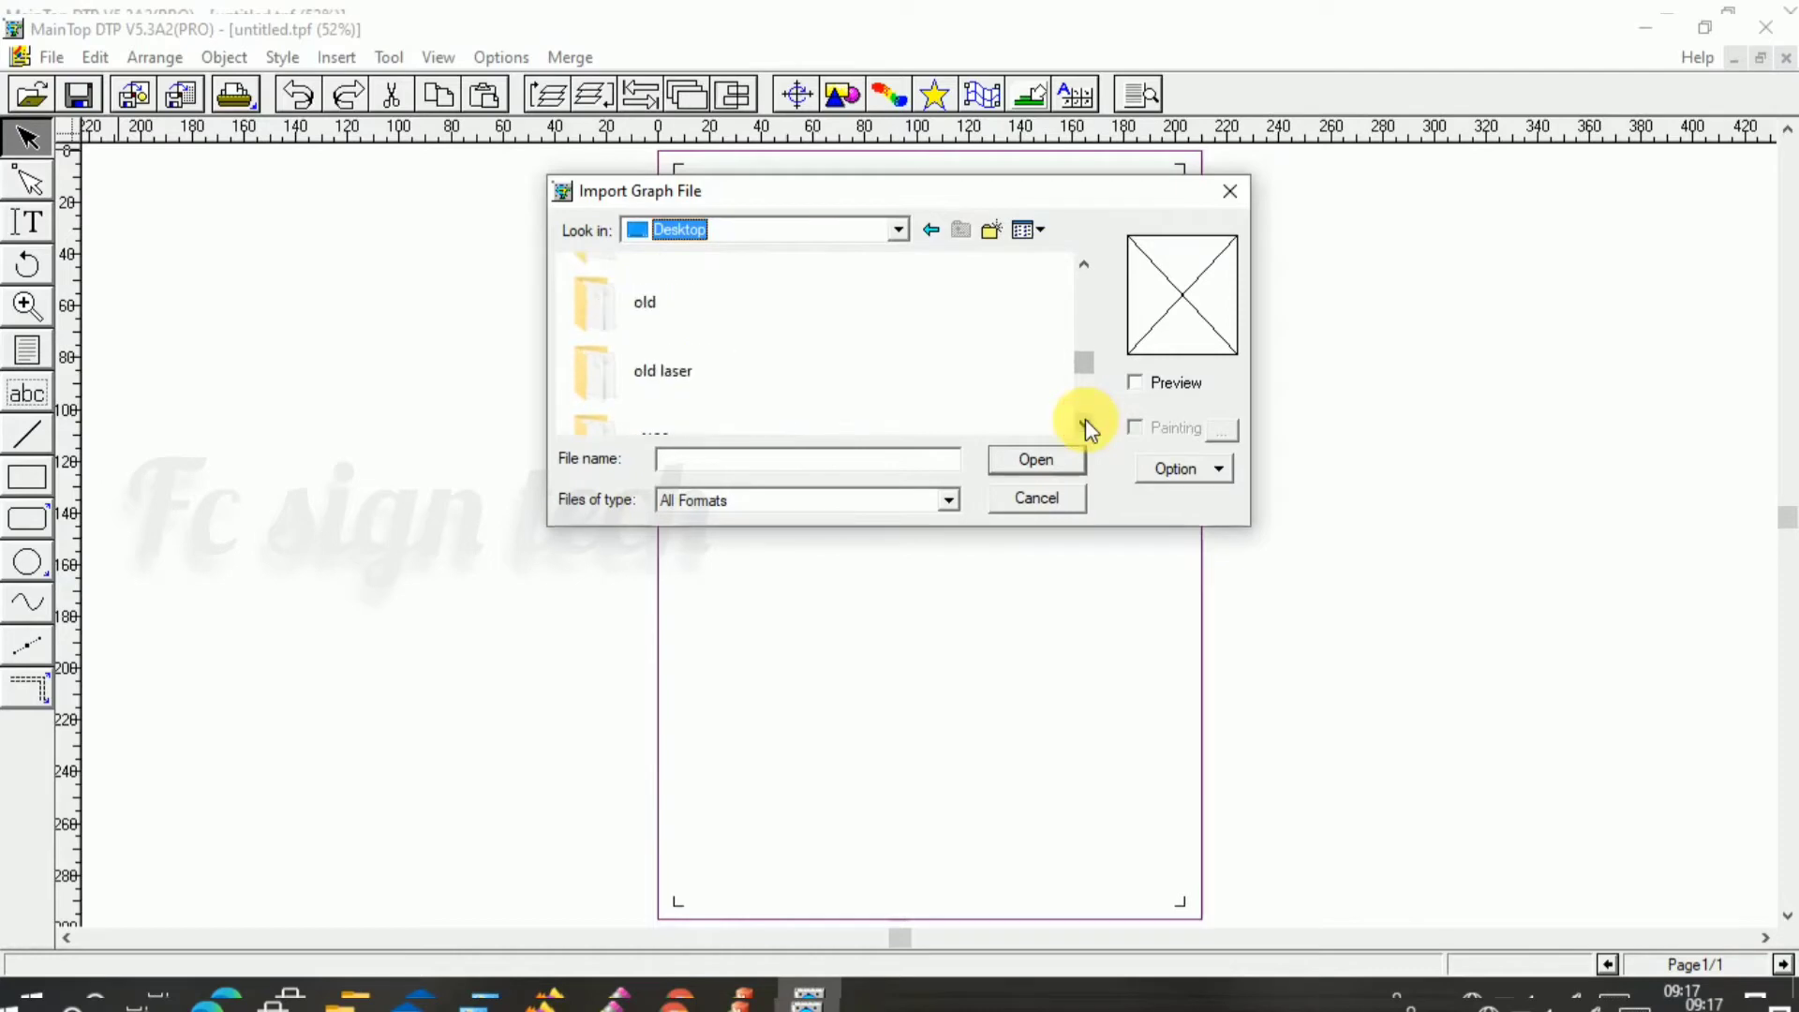
click(1085, 423)
click(1085, 423)
click(1084, 424)
click(1084, 424)
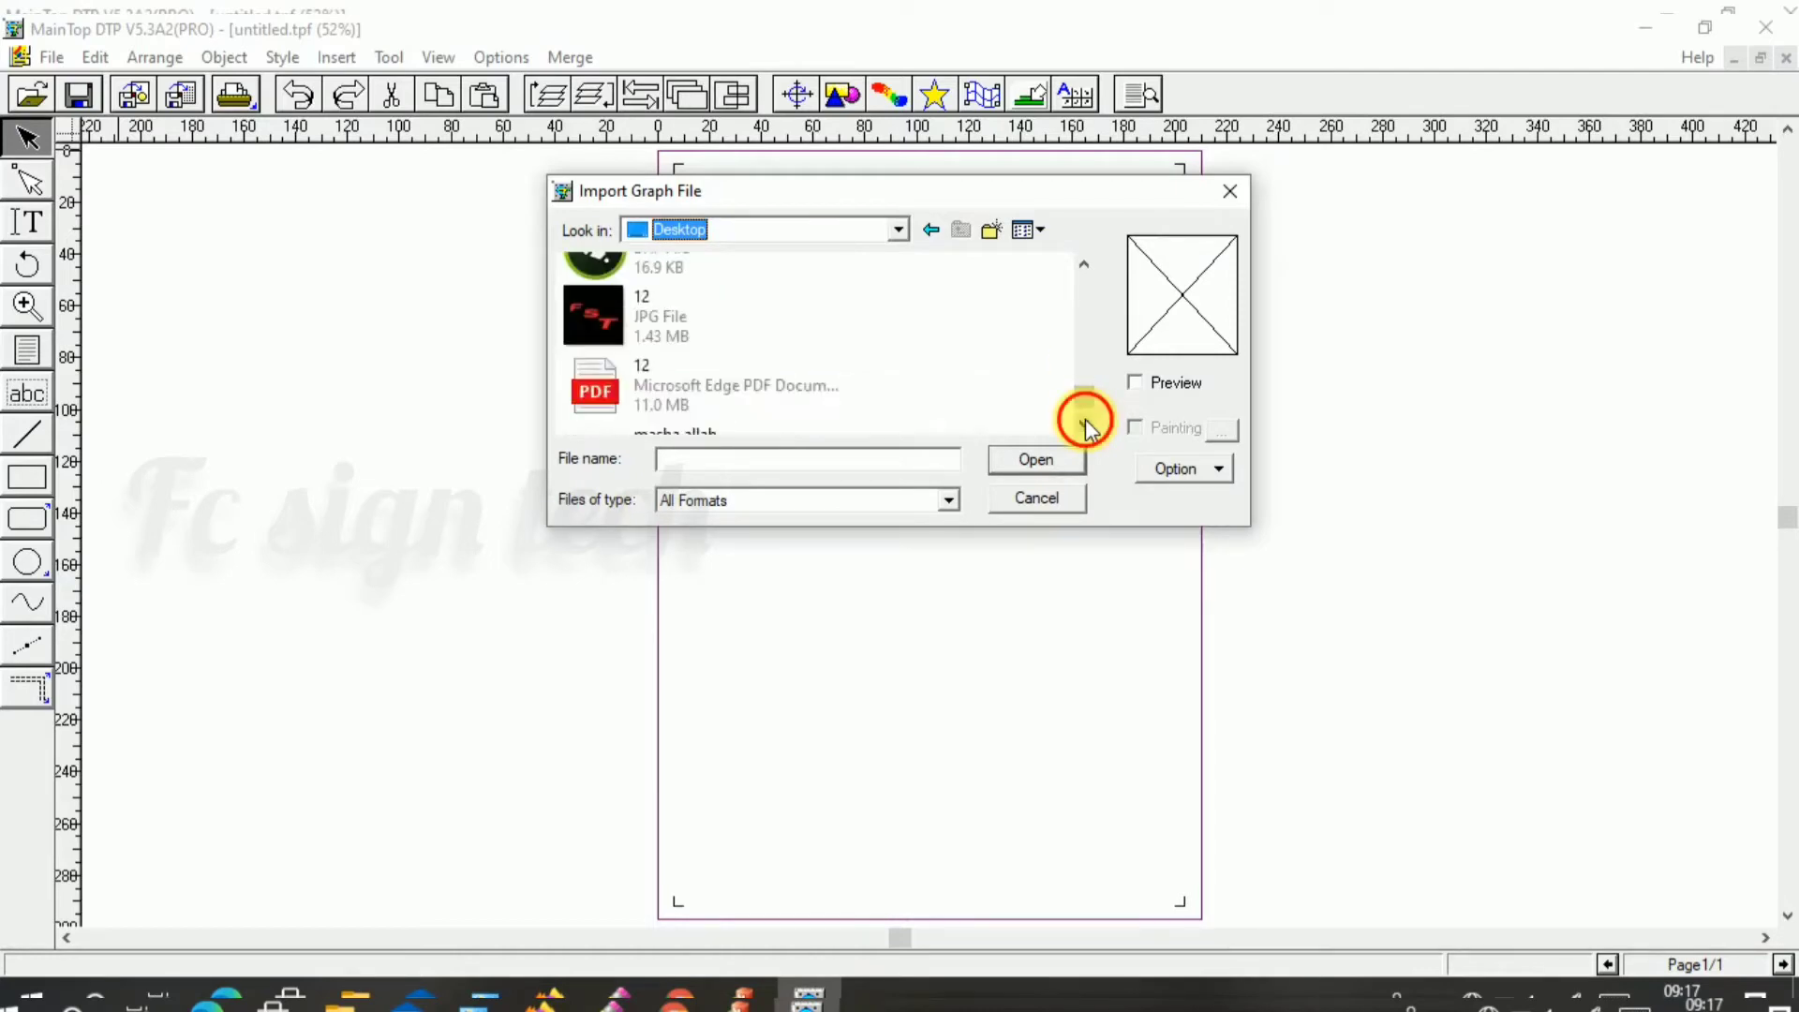
click(1084, 424)
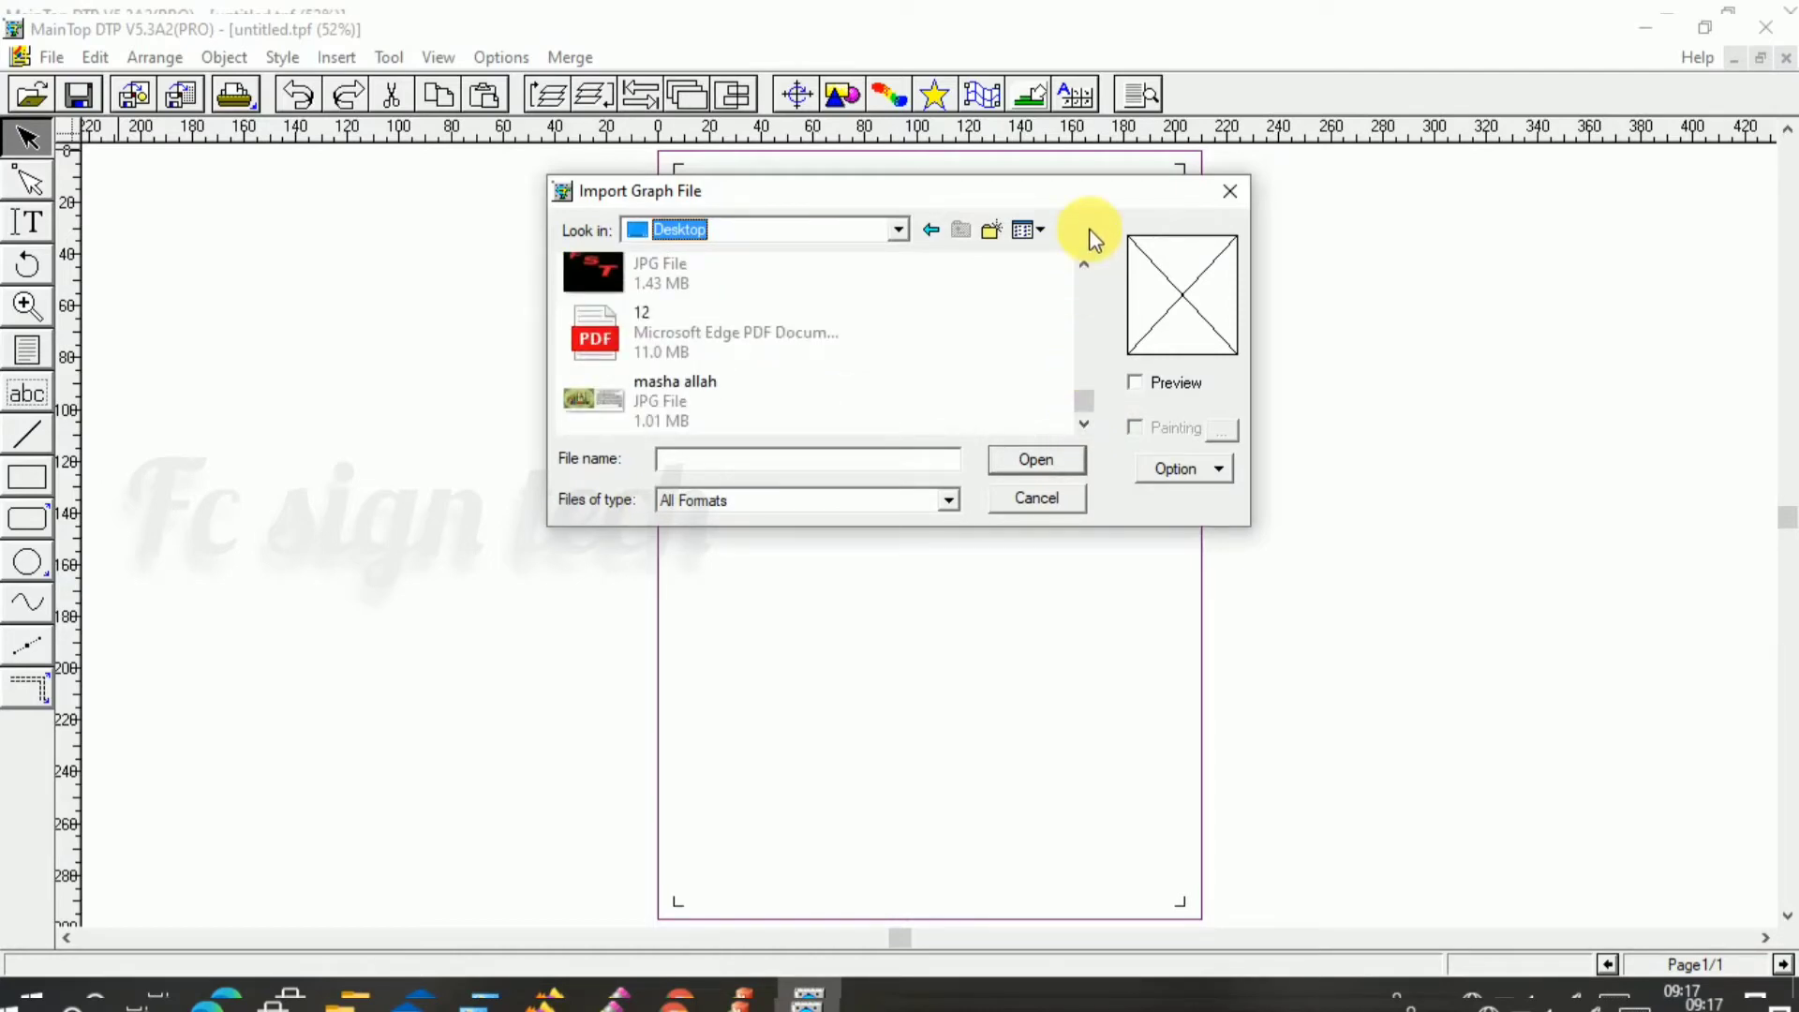
click(773, 403)
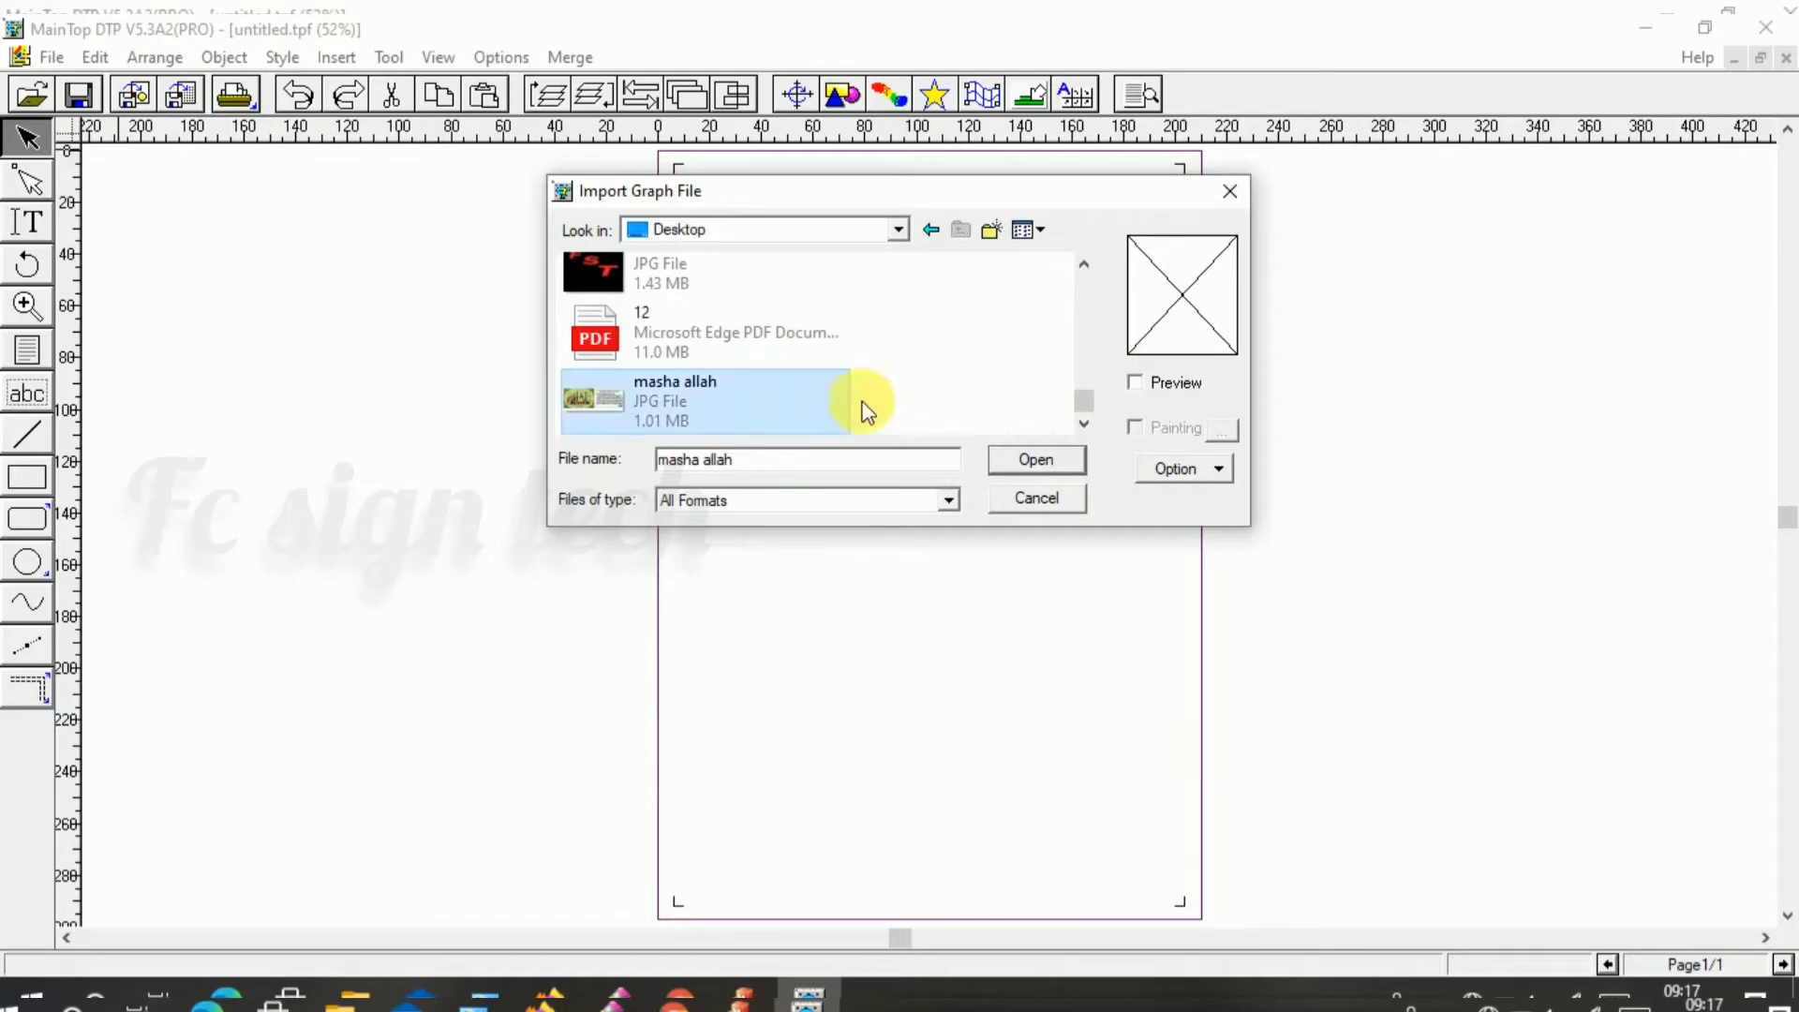
click(1008, 466)
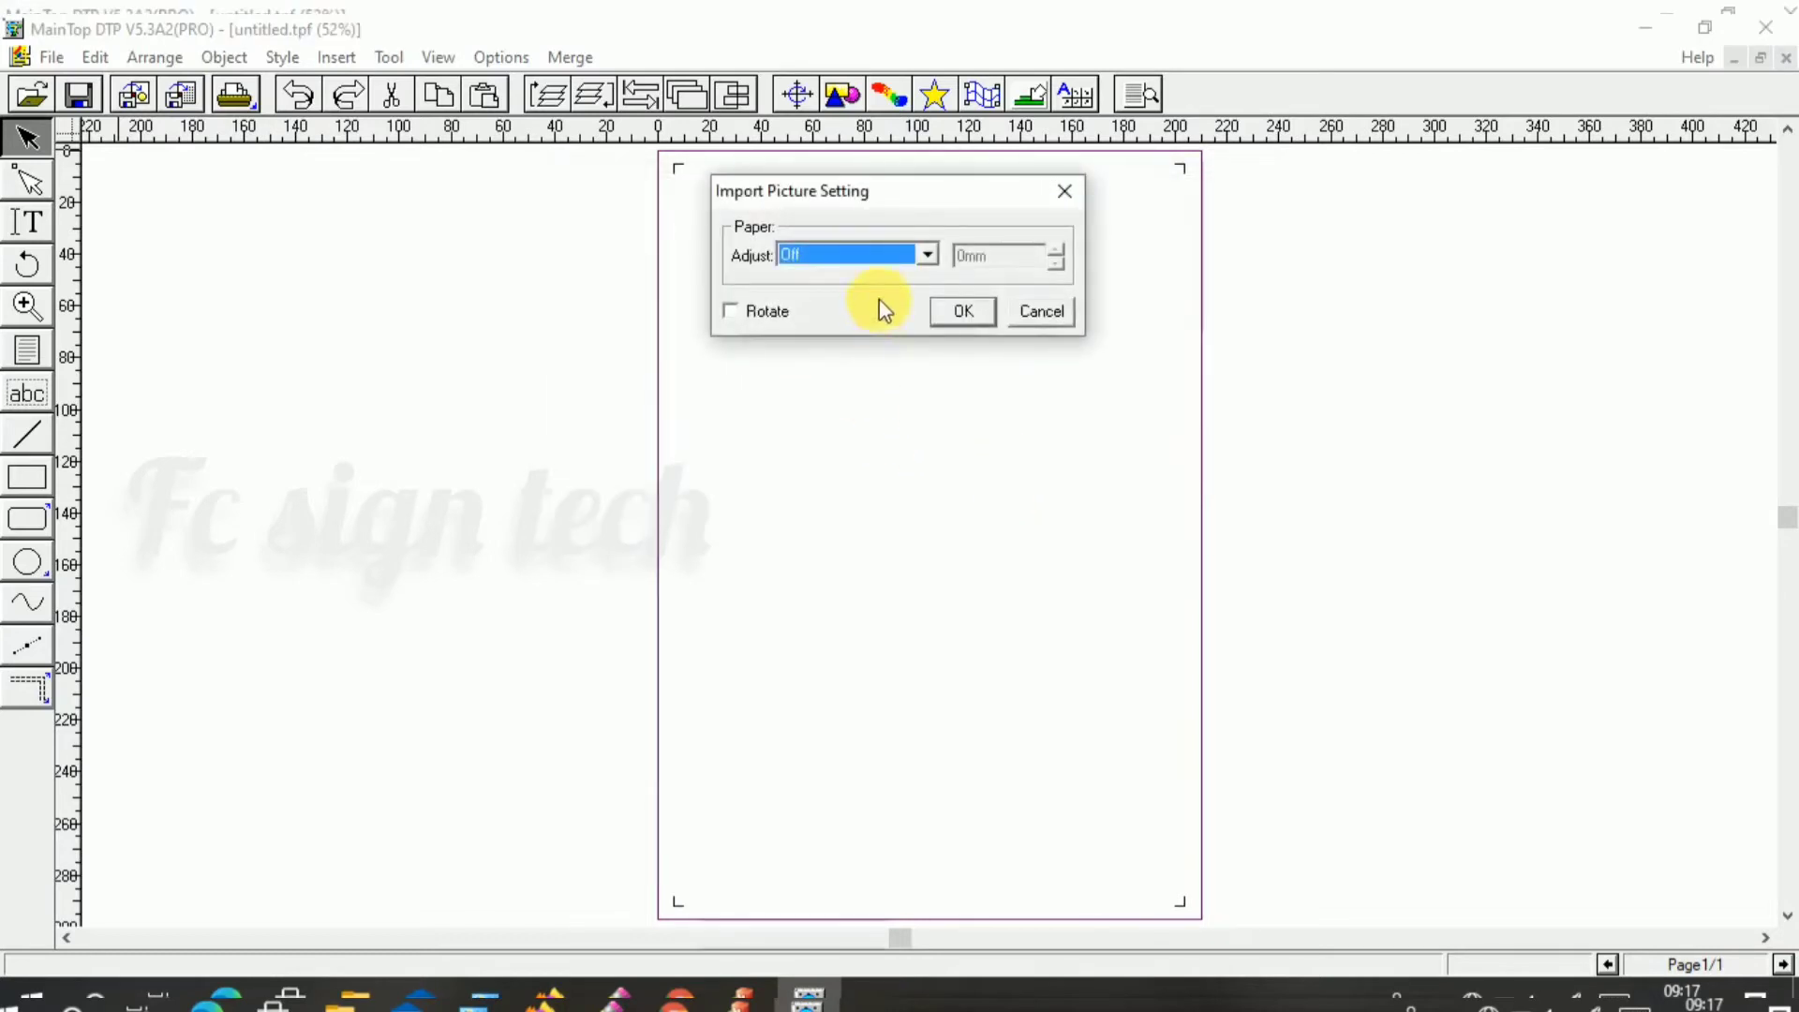
Step: Import the picture with the paper set to Adjust to Picture Size, without rotation
click(923, 254)
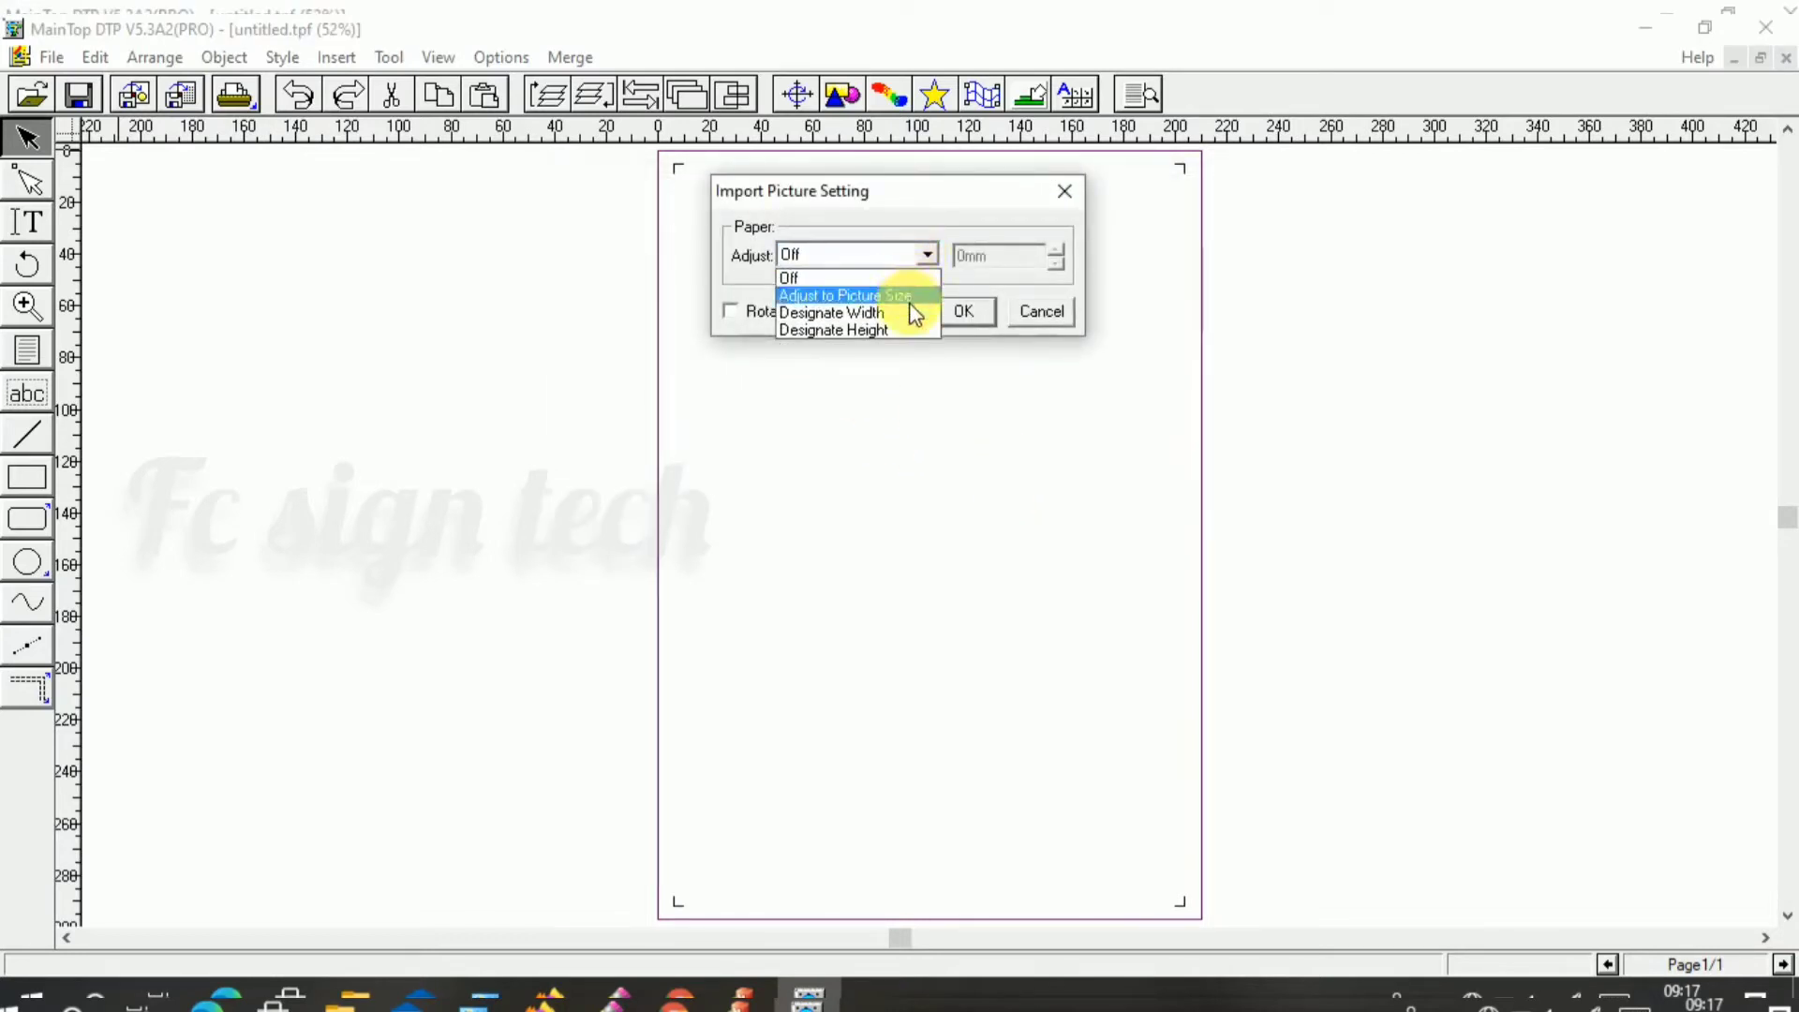
click(908, 298)
click(961, 311)
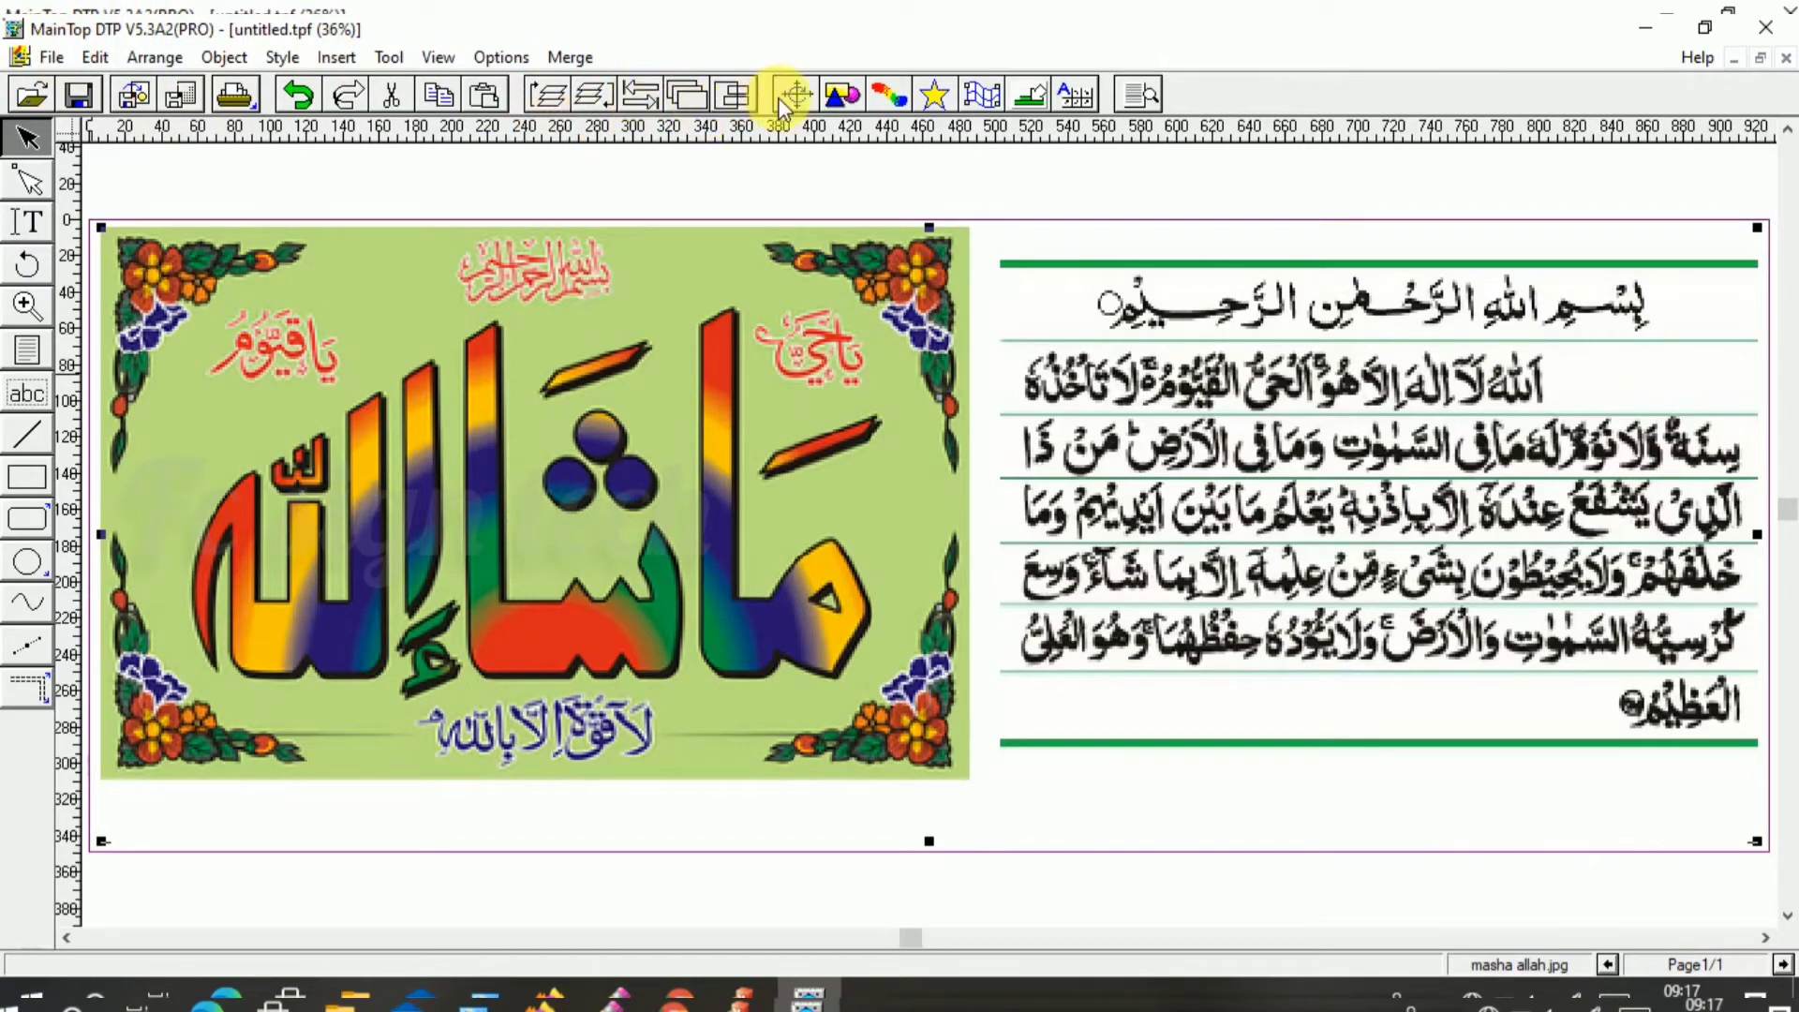
Step: Display the position and size controls for the imported picture
click(740, 111)
click(792, 100)
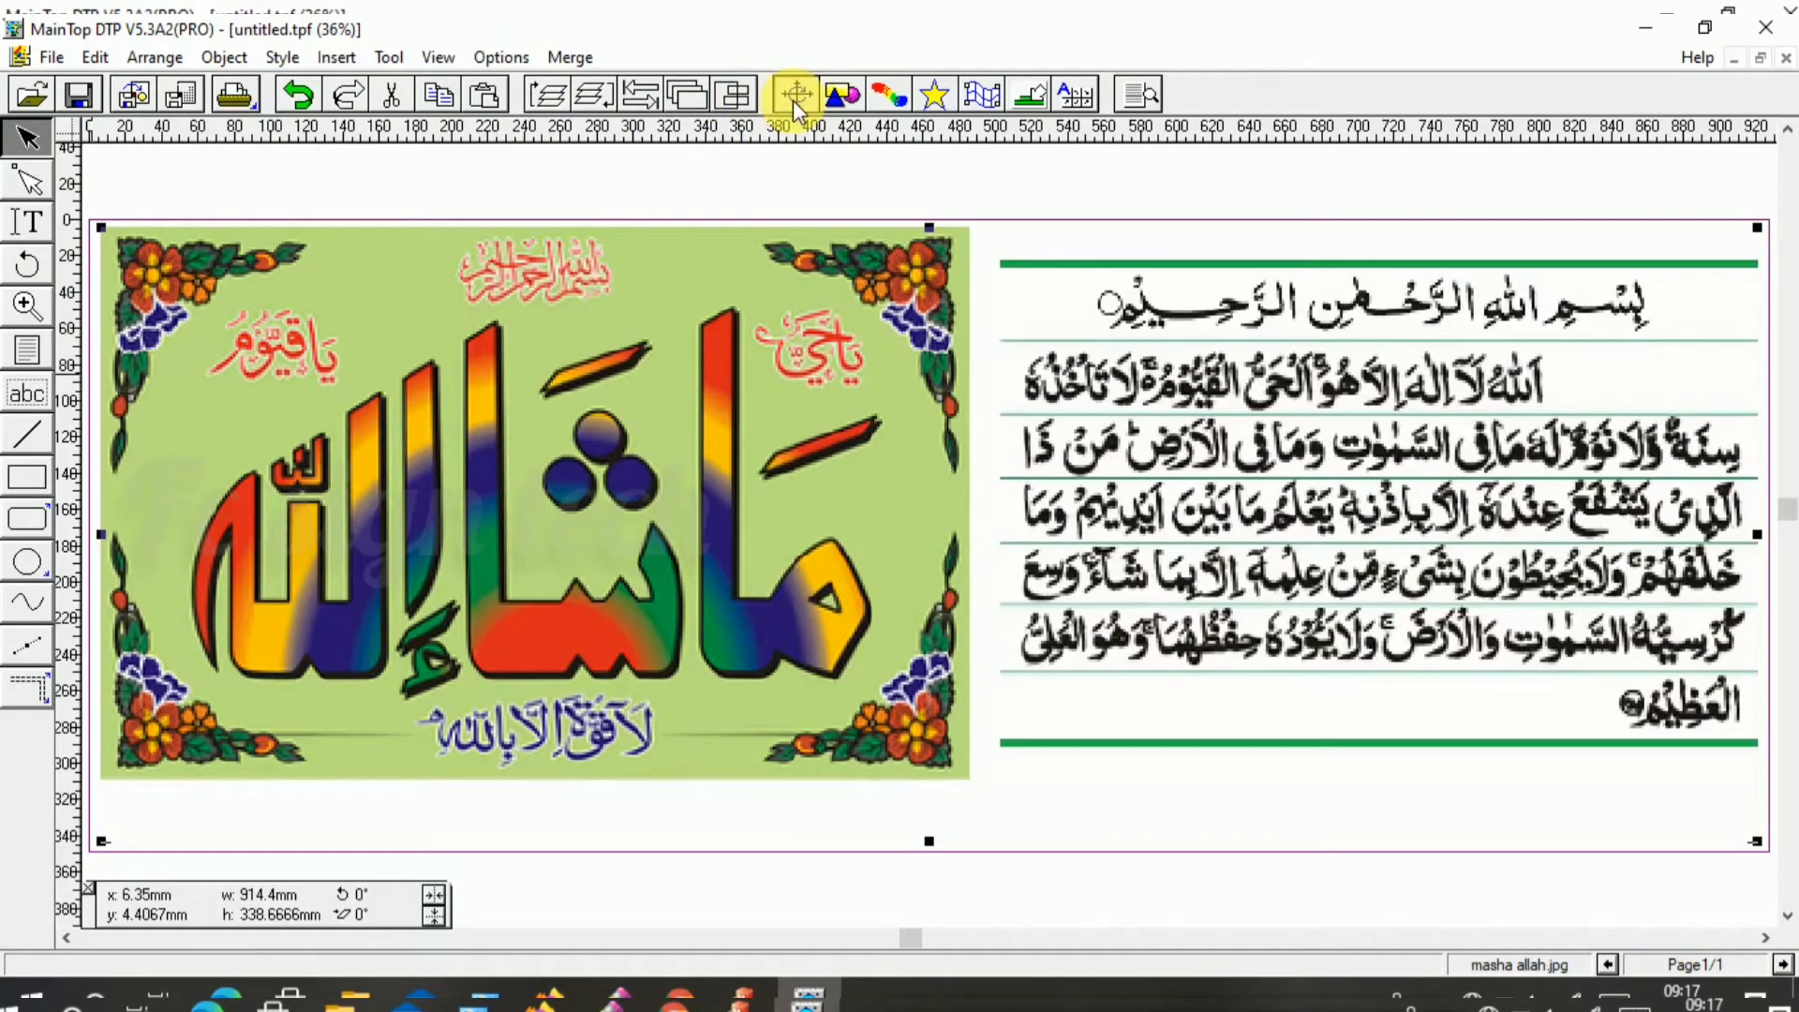
Step: Try flipping the imported picture horizontally and vertically, and restore its original orientation
click(436, 892)
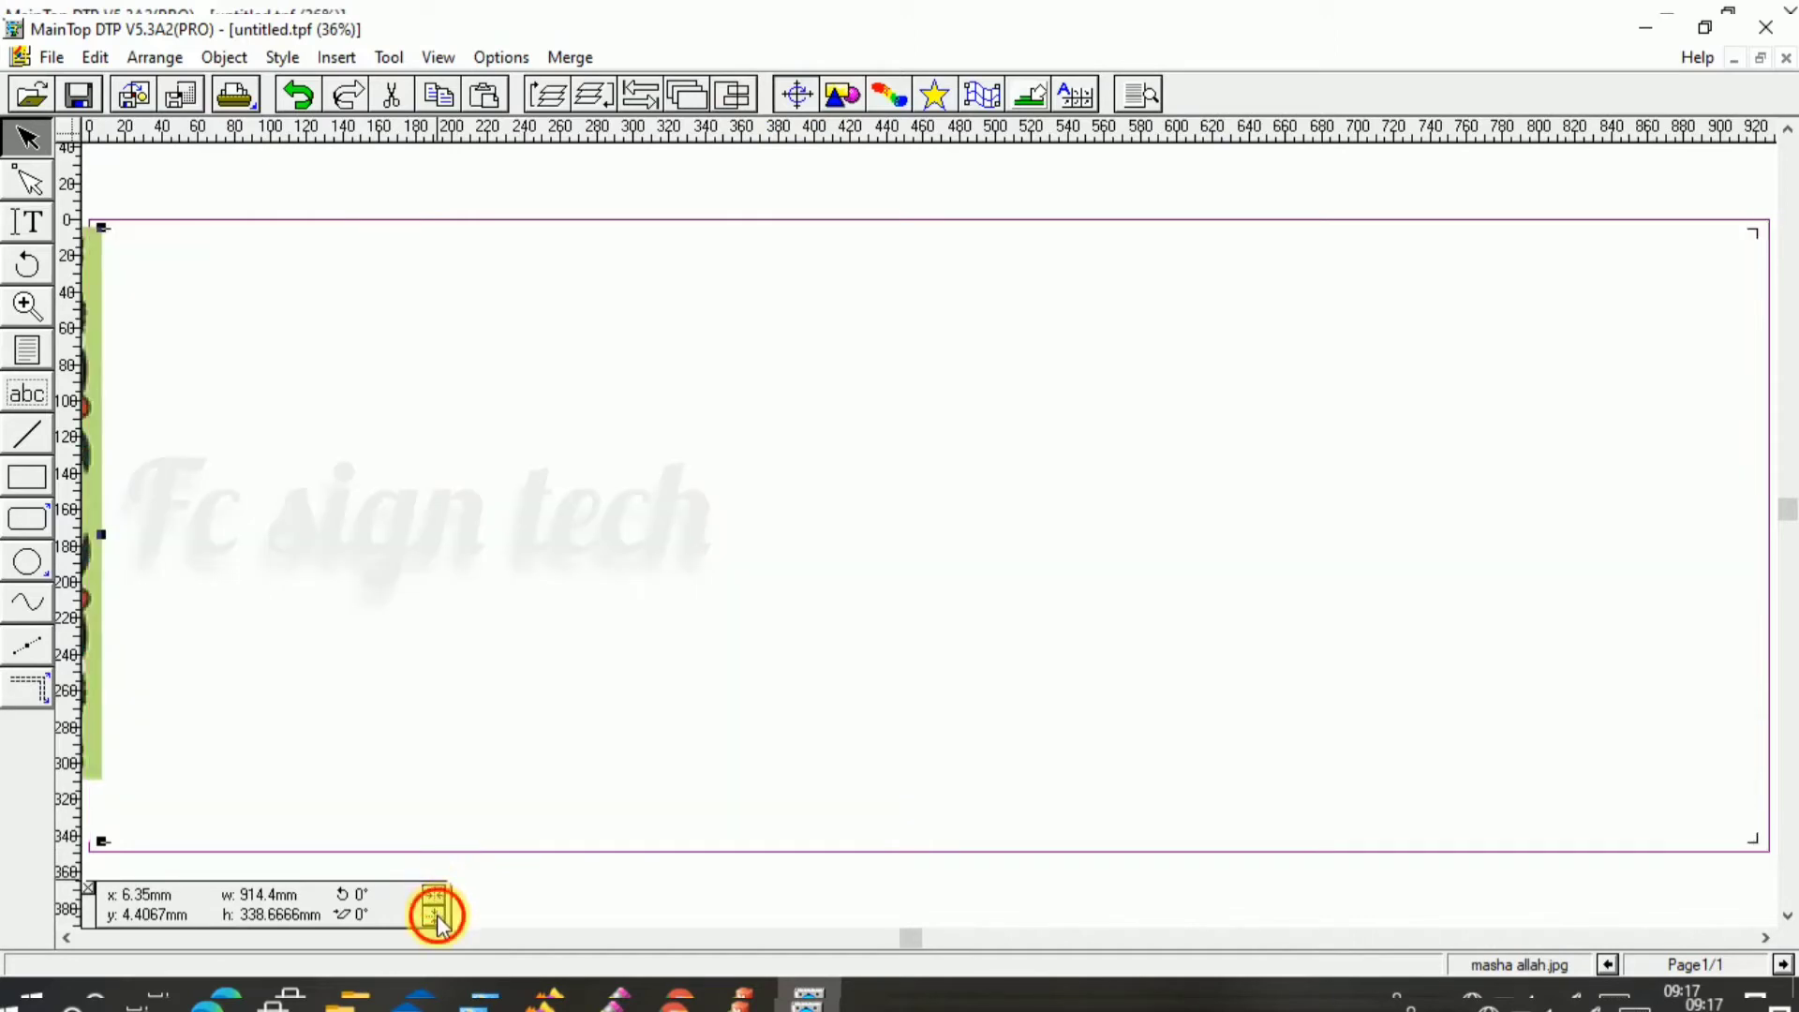
click(437, 914)
click(436, 892)
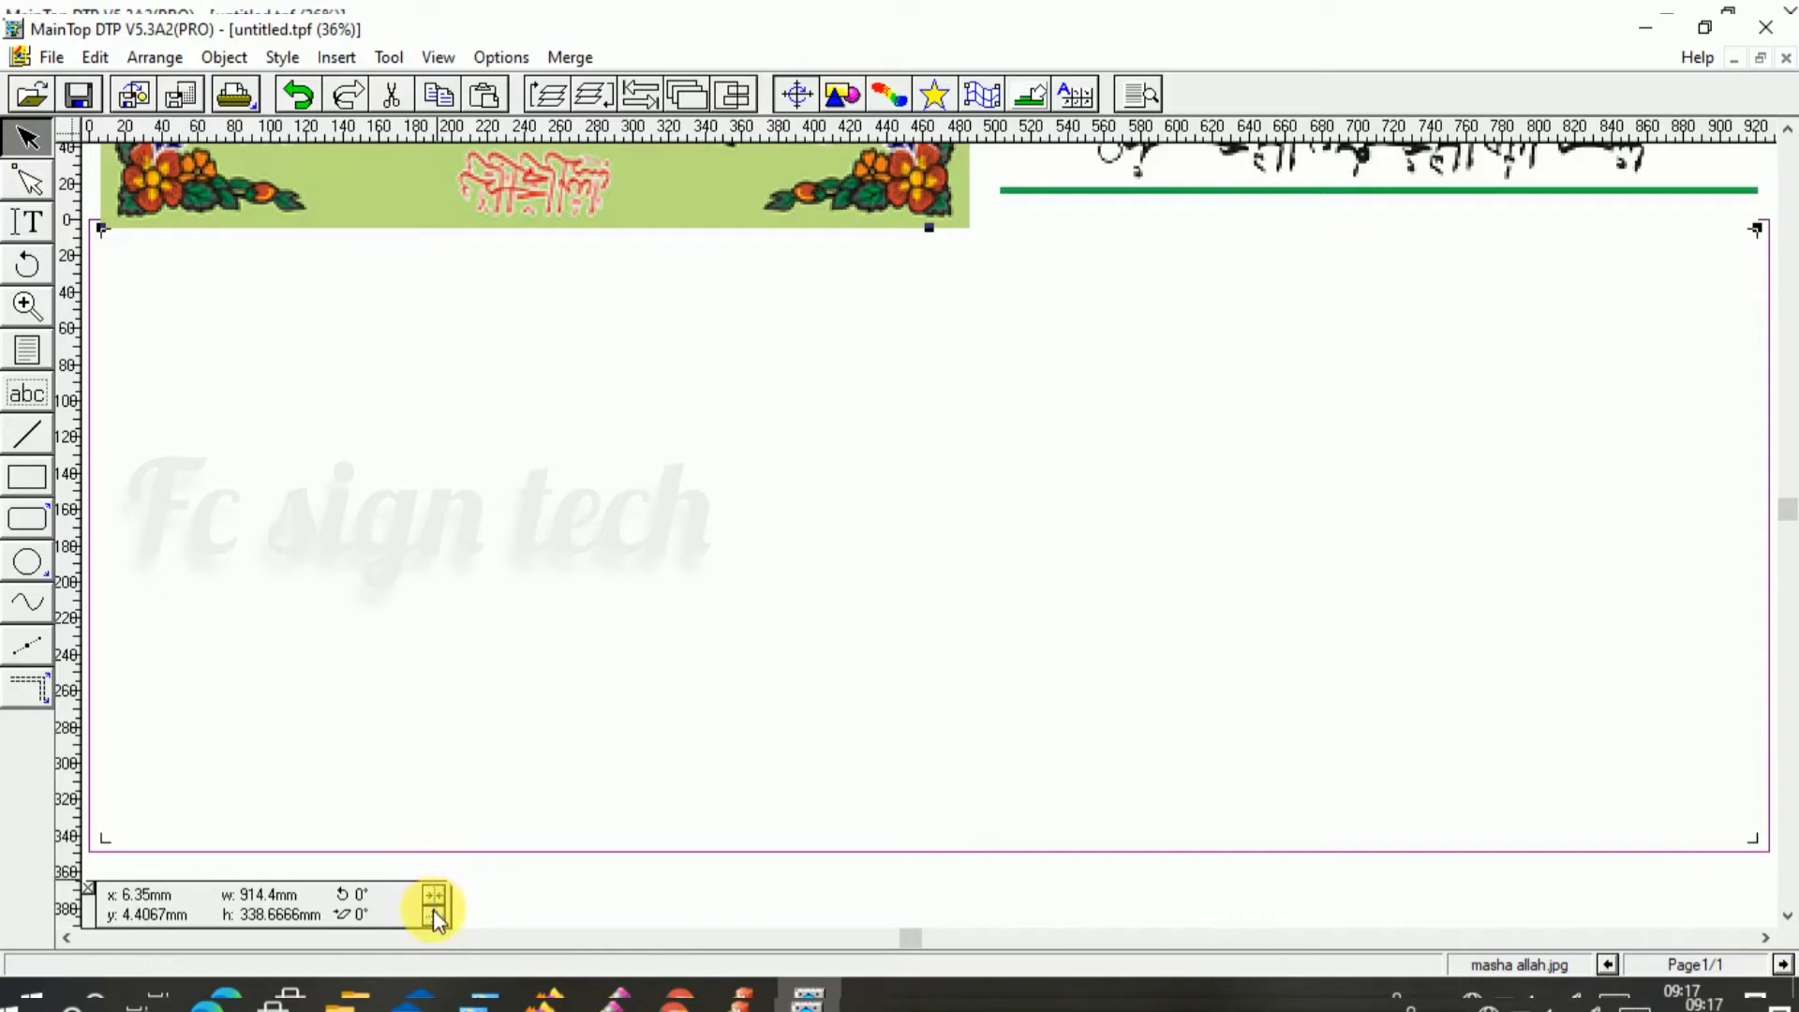
click(434, 915)
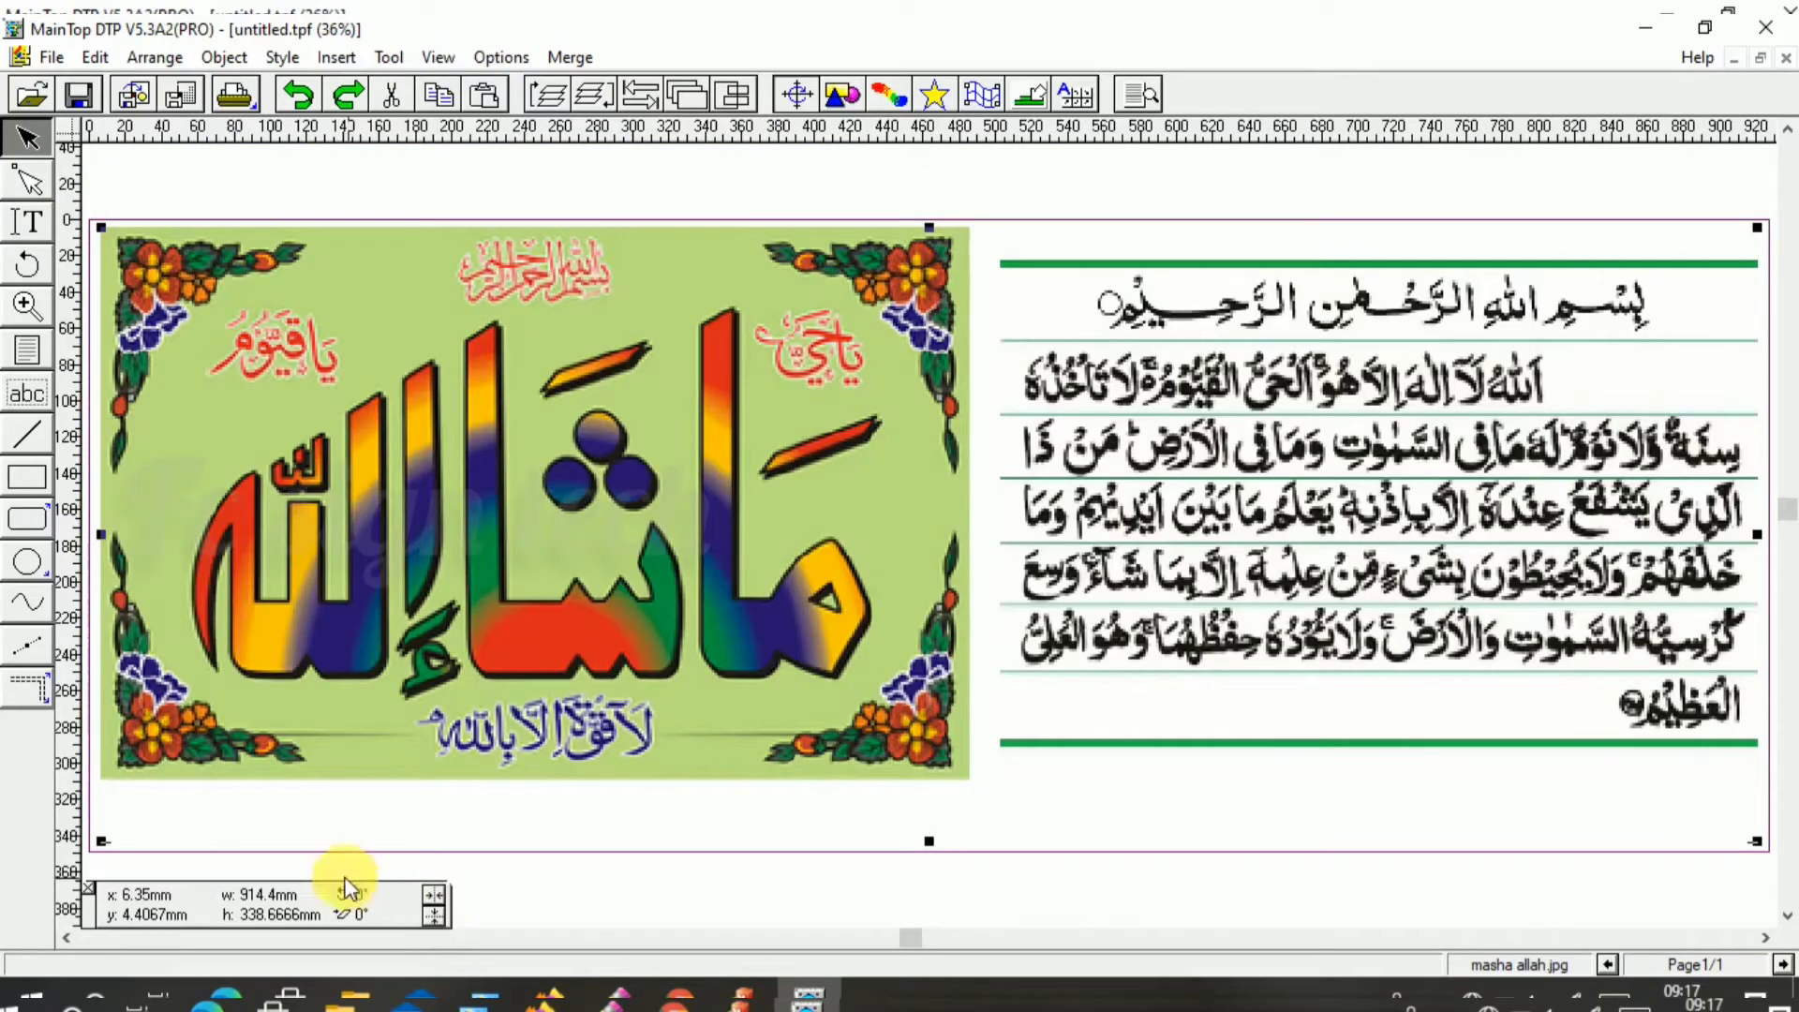
Step: Review the Microsoft Print to PDF properties and the Imposition, Tiling and Separation print settings, and close them without printing
click(52, 58)
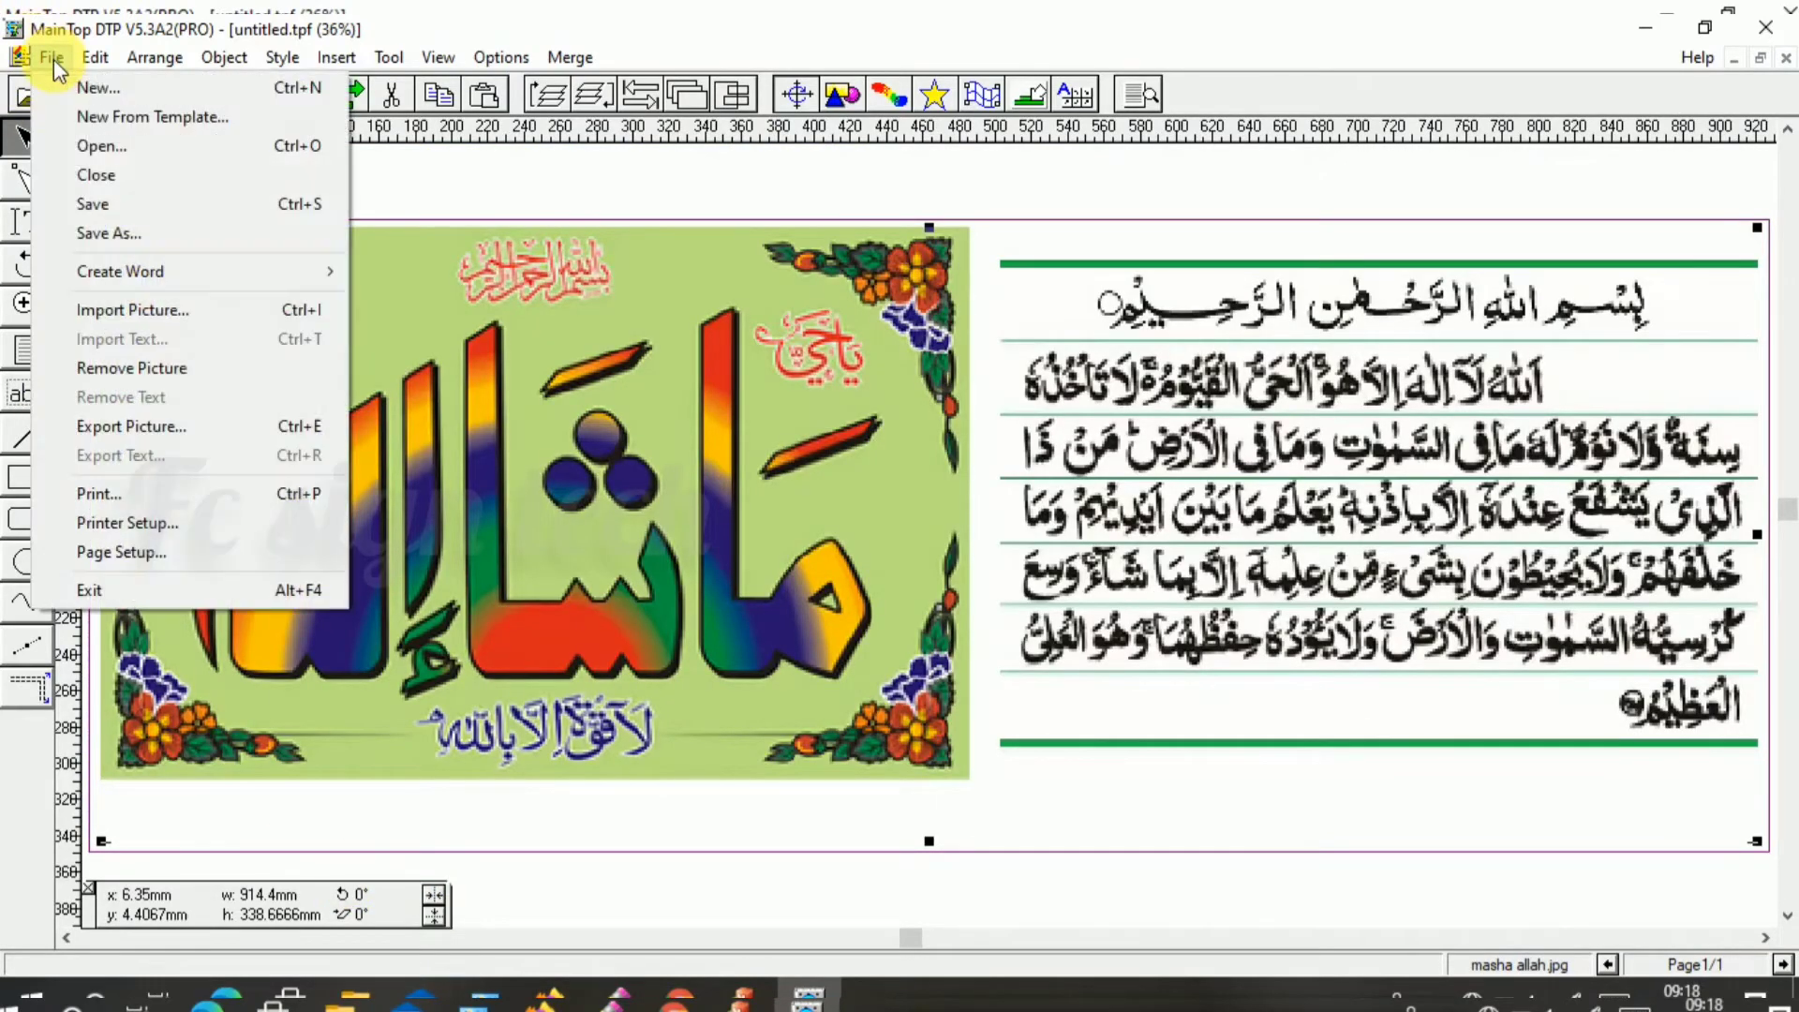
click(223, 497)
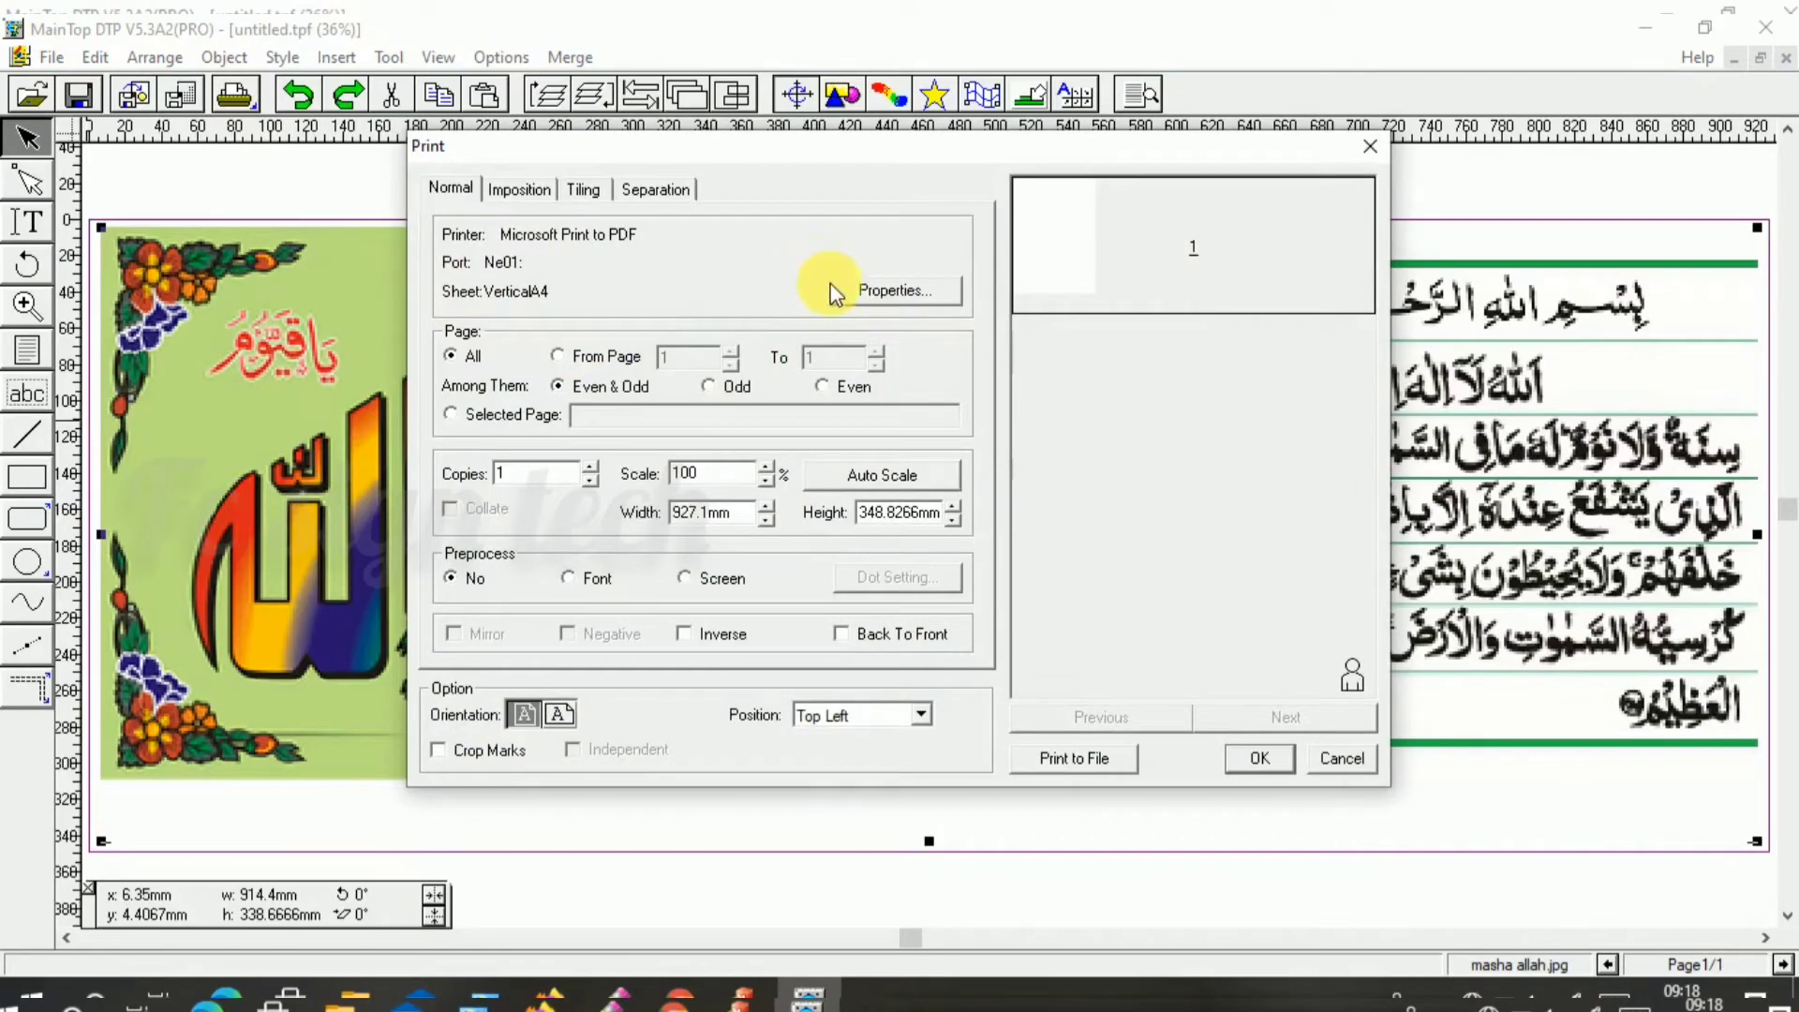
click(888, 294)
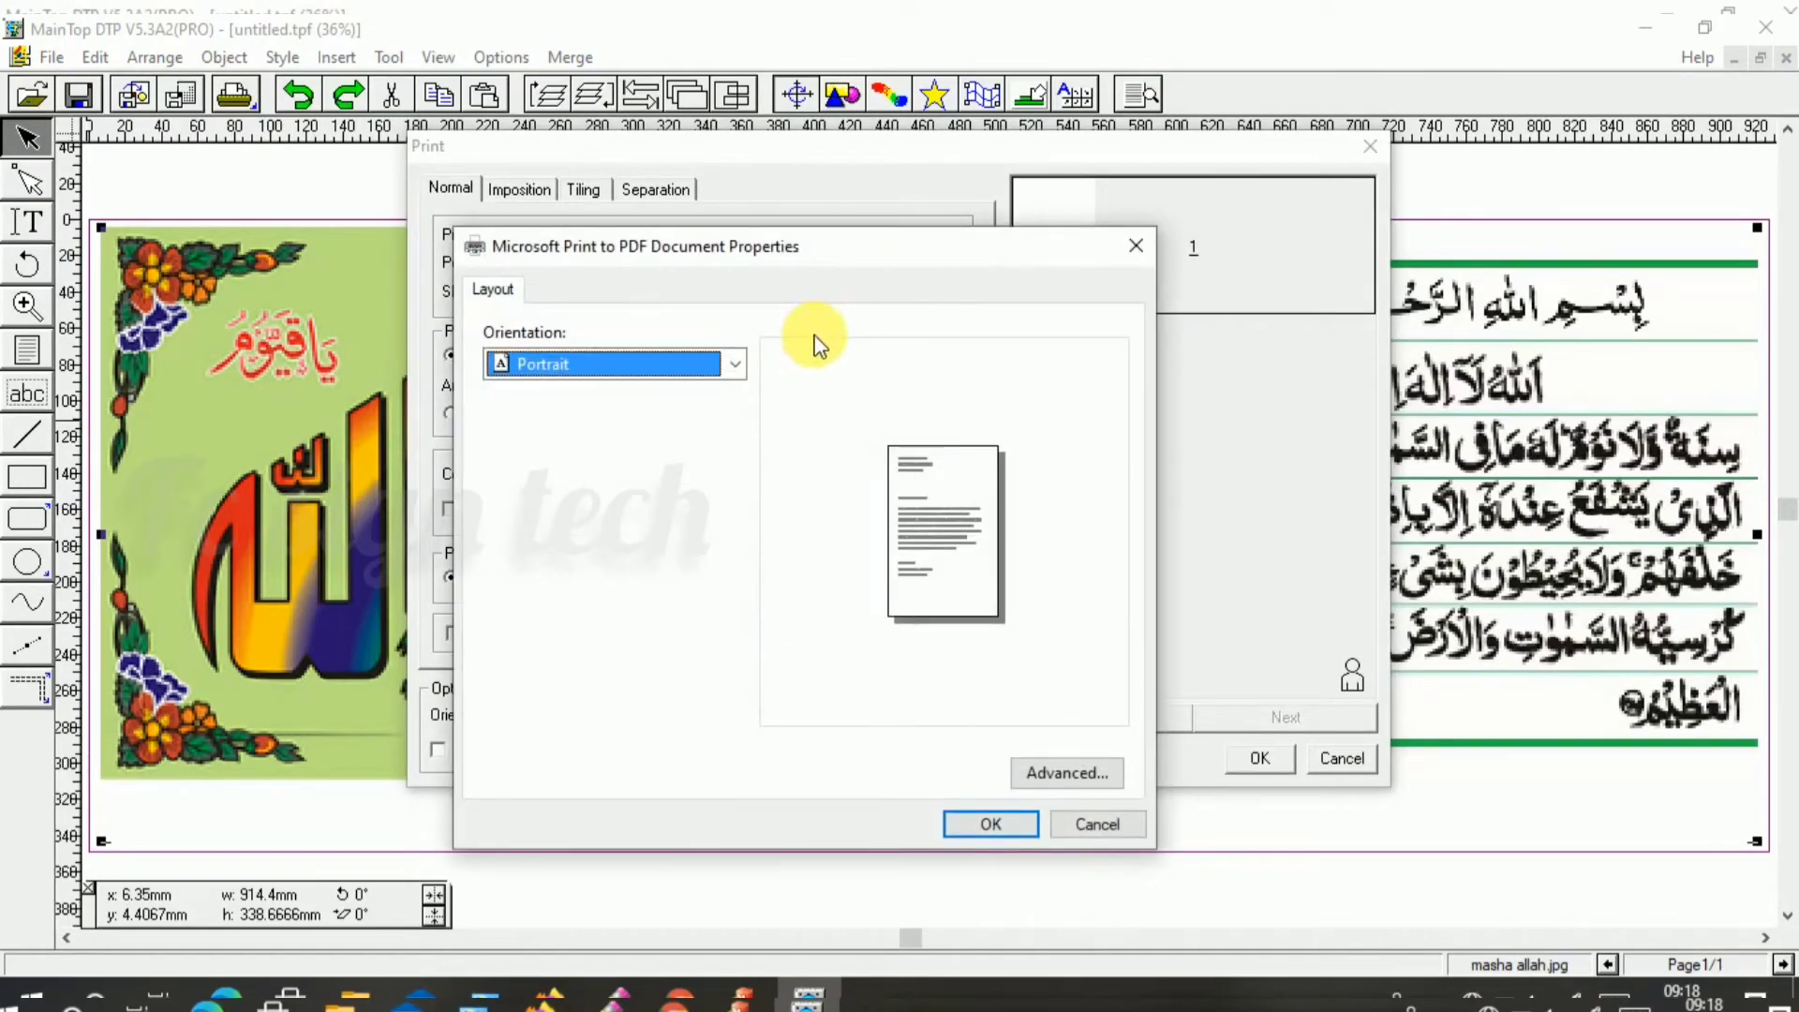
click(1139, 251)
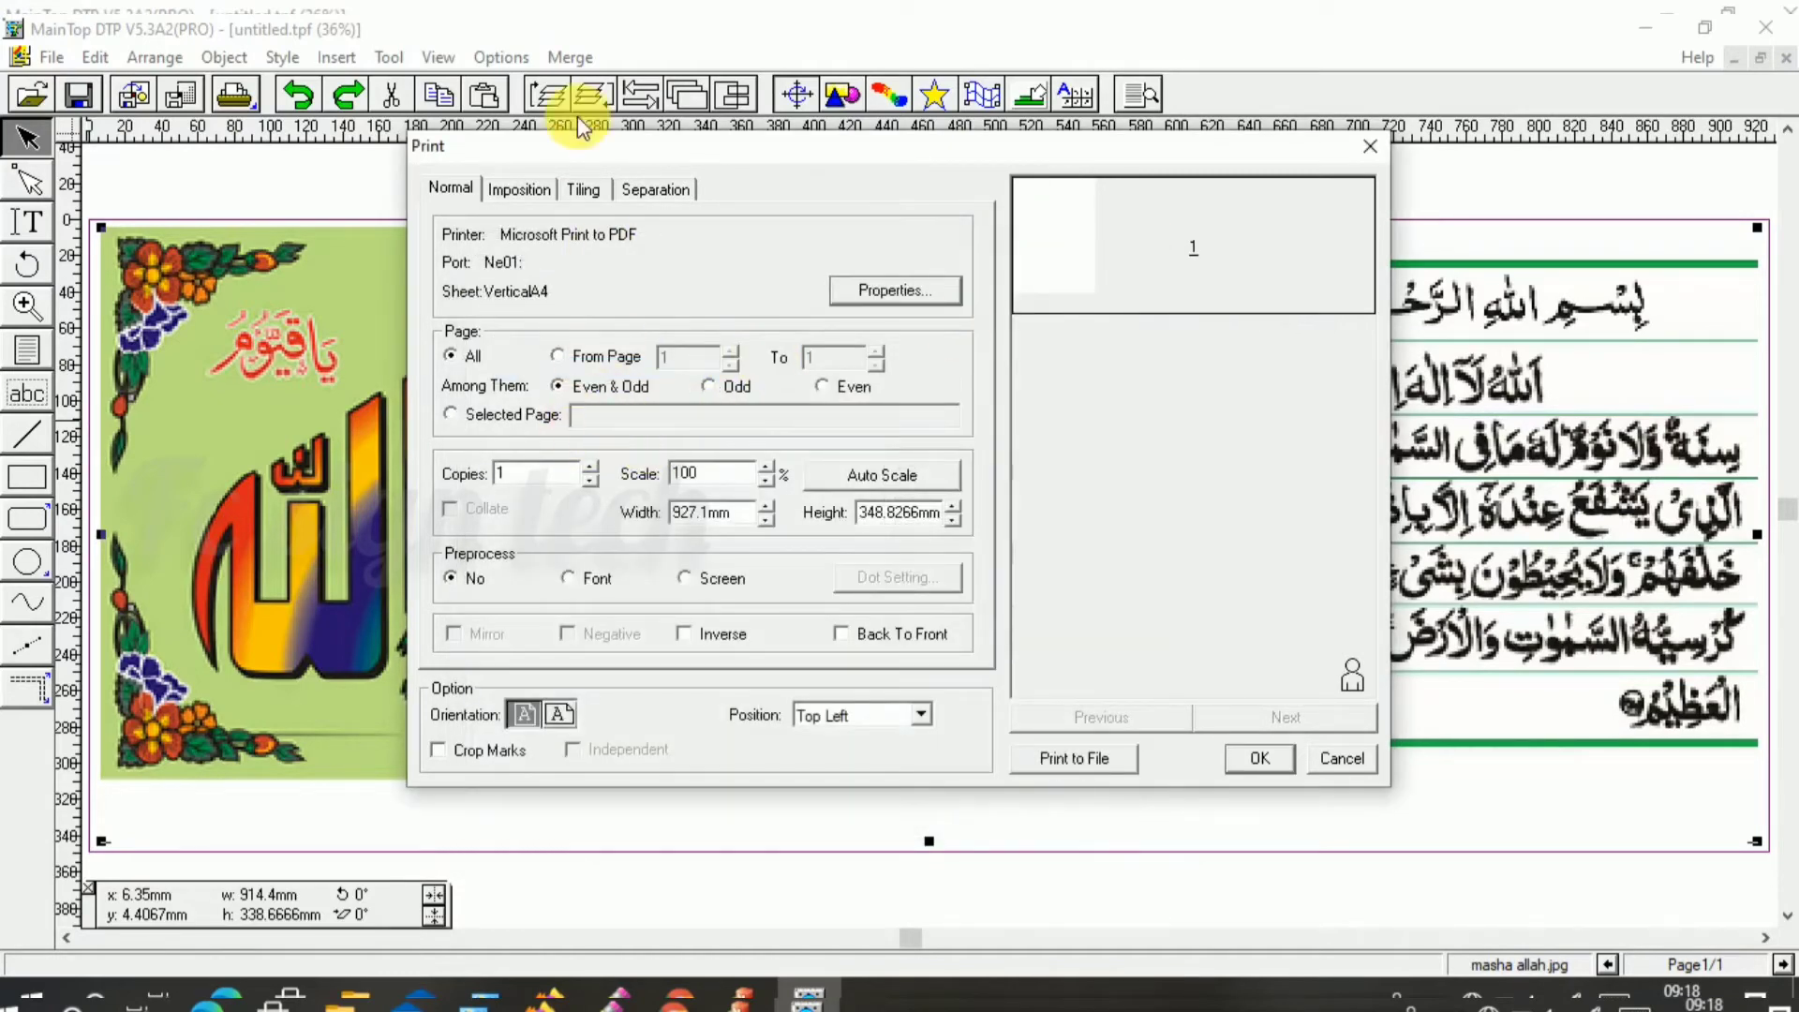
click(531, 195)
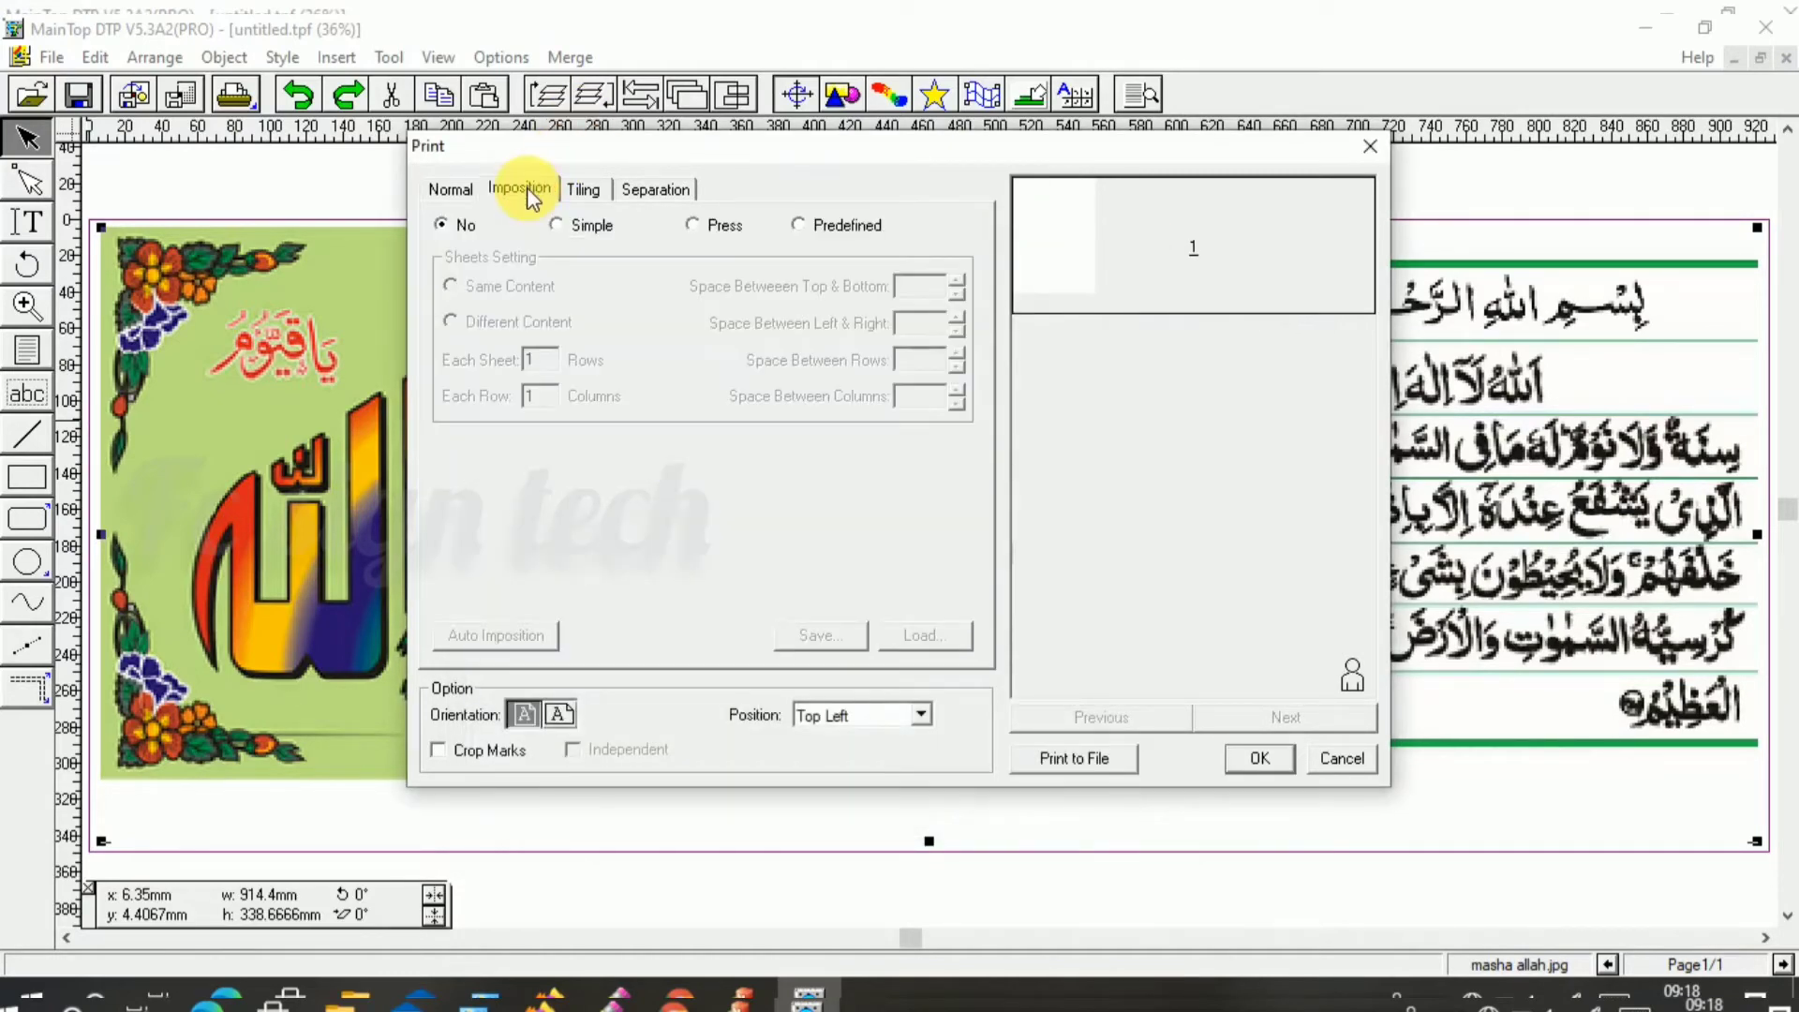
click(597, 195)
click(655, 188)
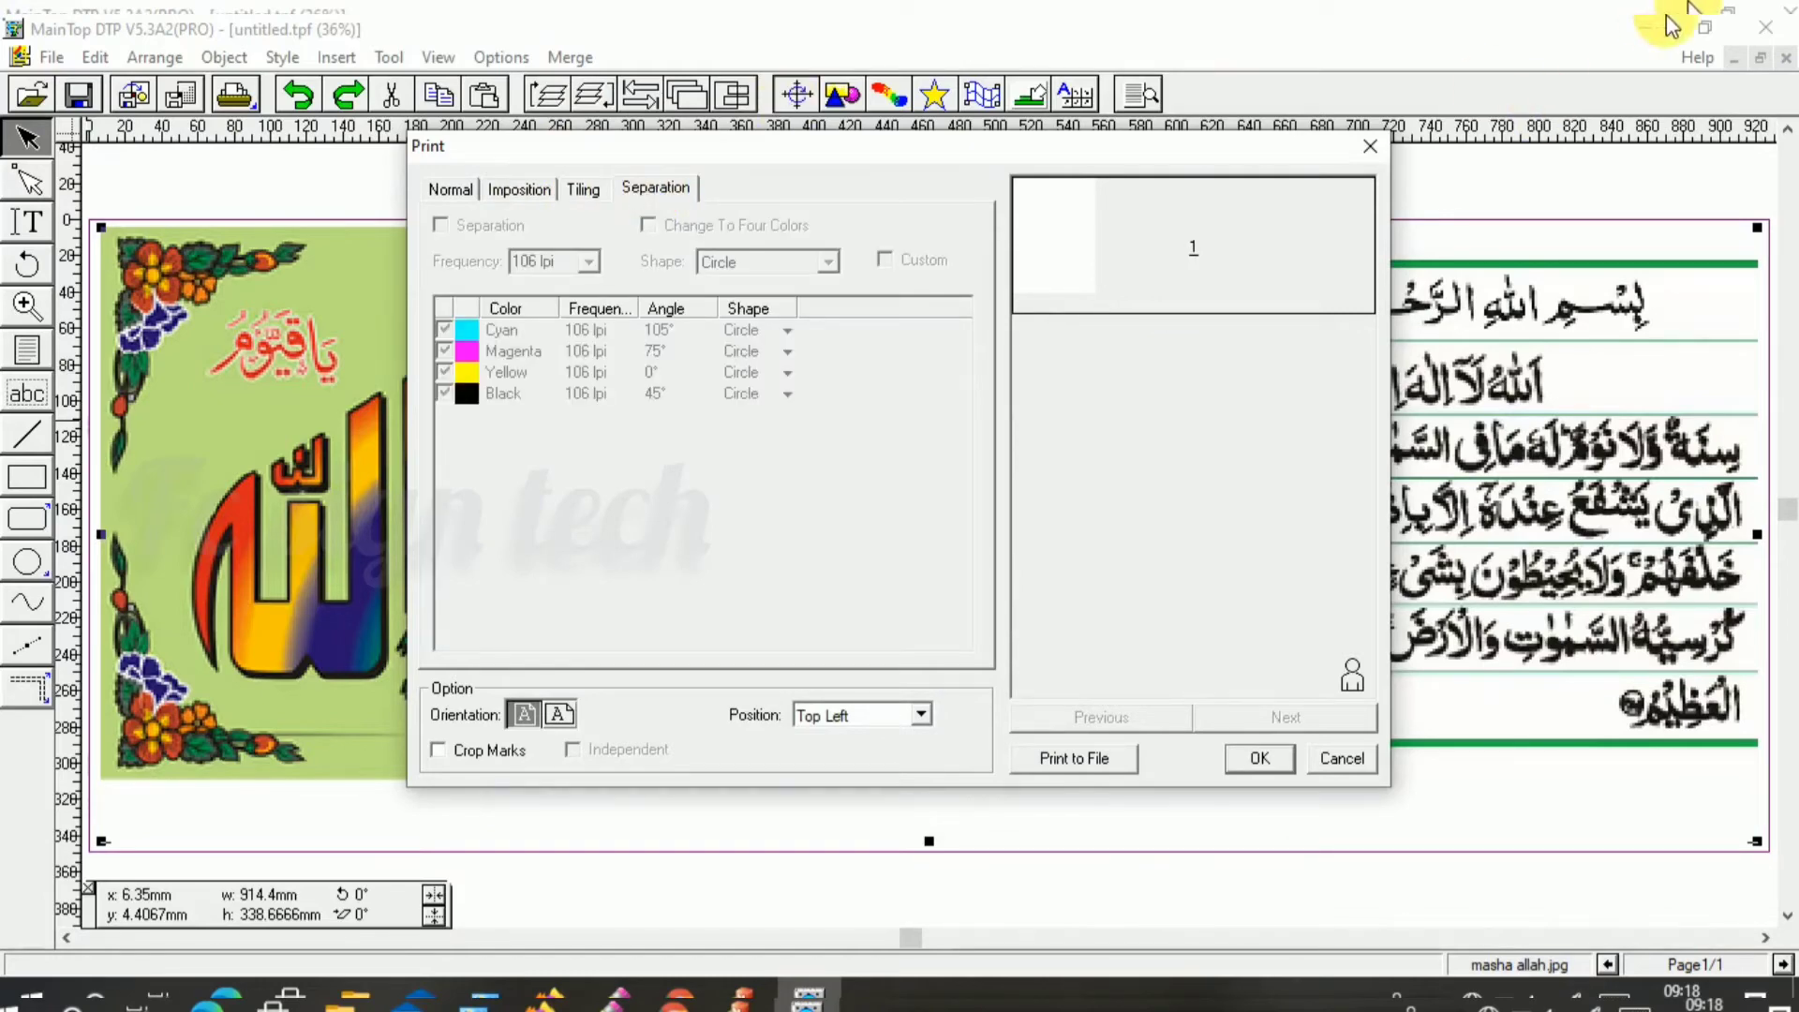
click(1364, 146)
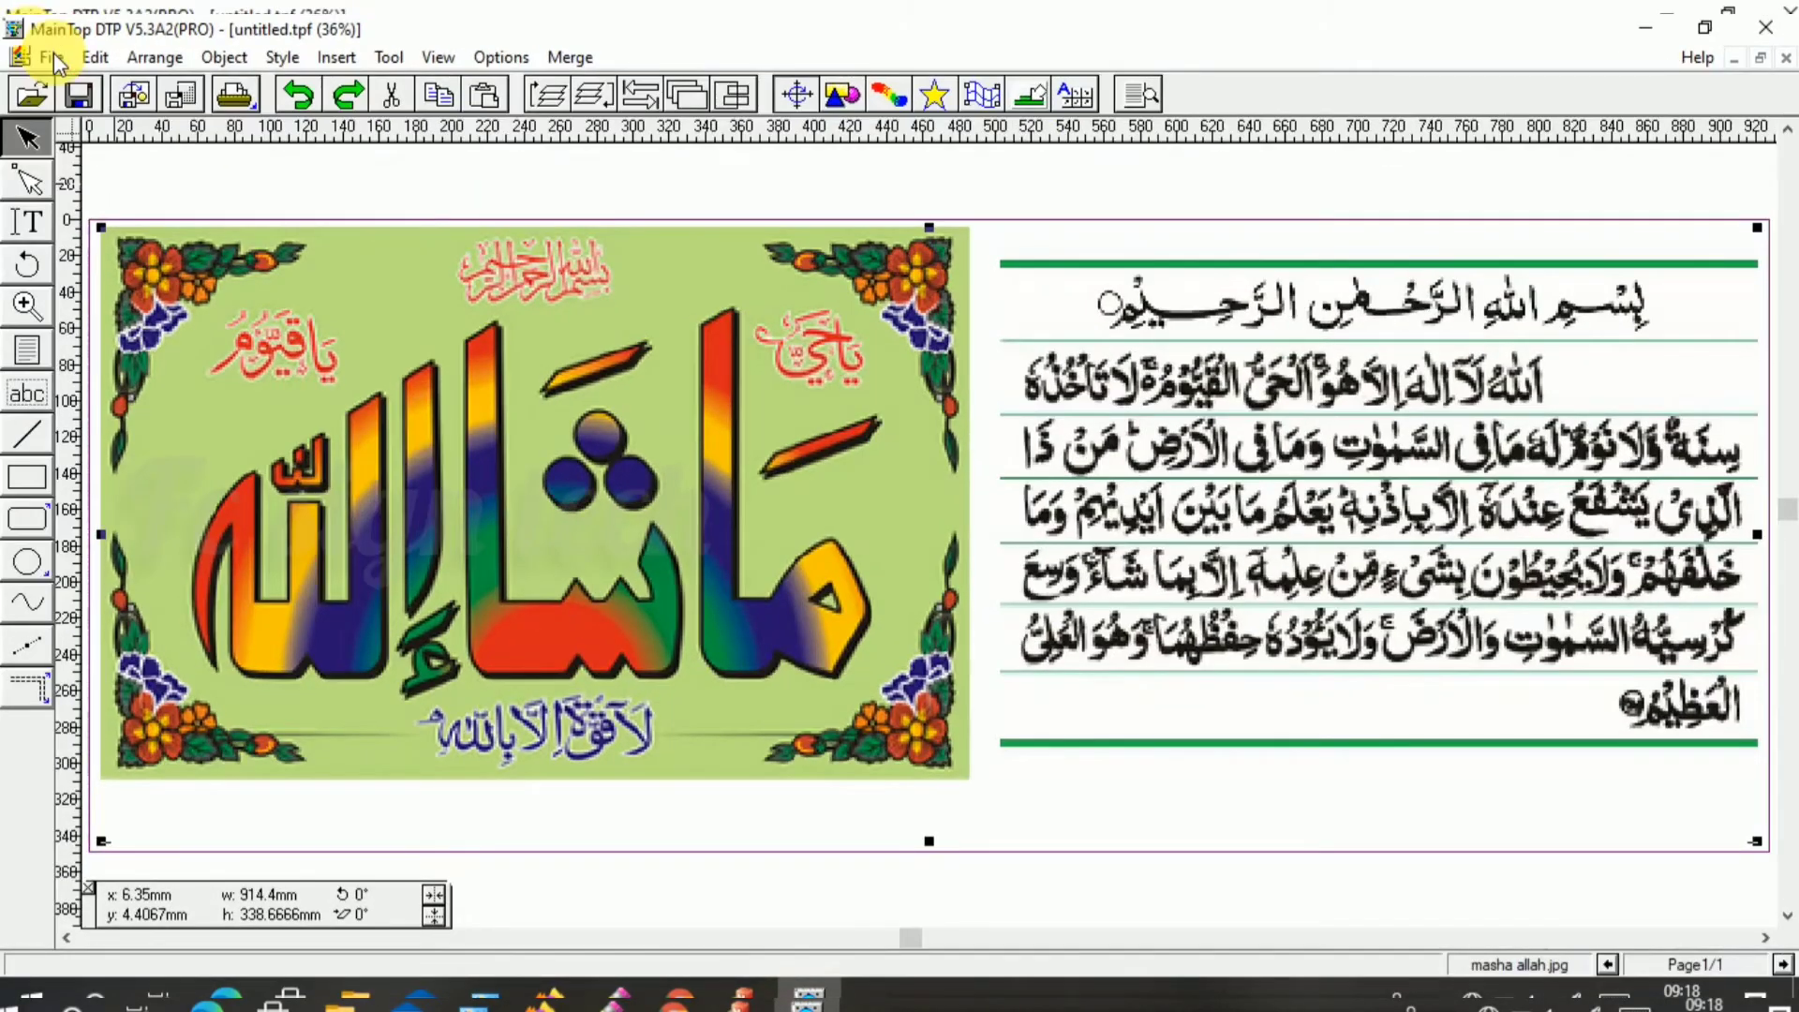
Step: Begin installing a custom printer from the printer setup and browse into the "eco solvent jk" folder
click(53, 58)
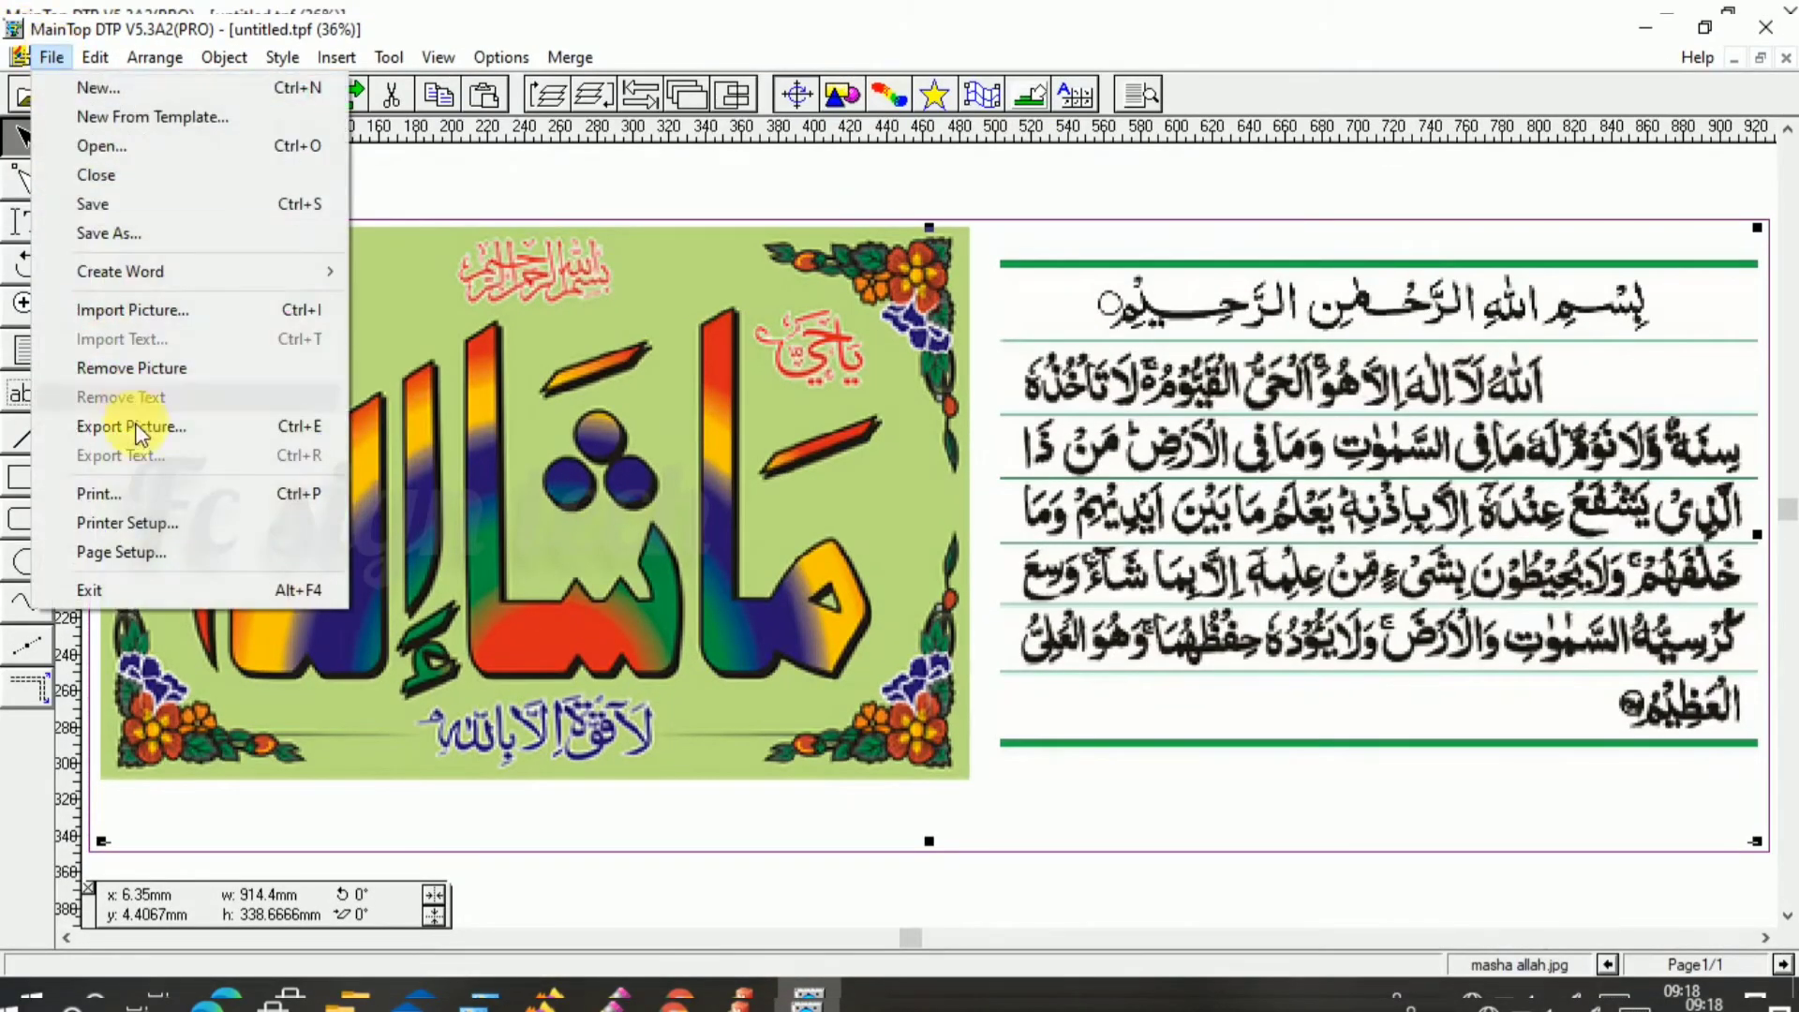
click(170, 522)
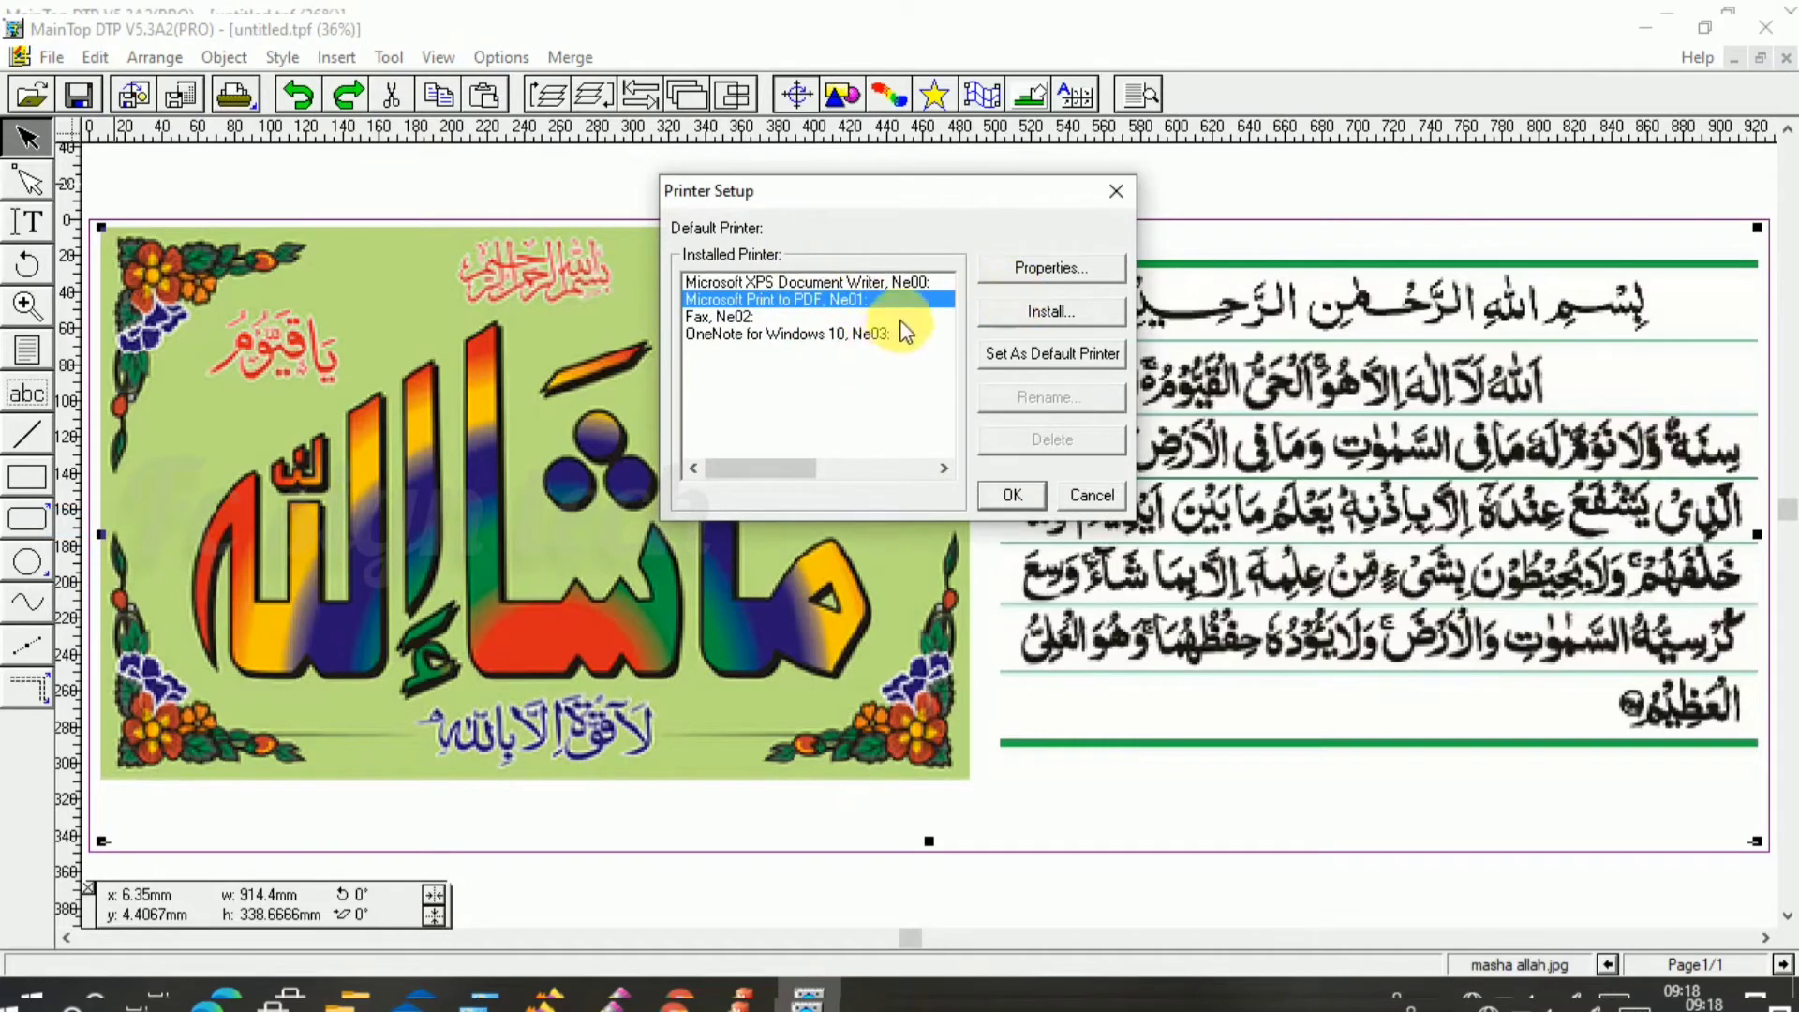
click(1037, 316)
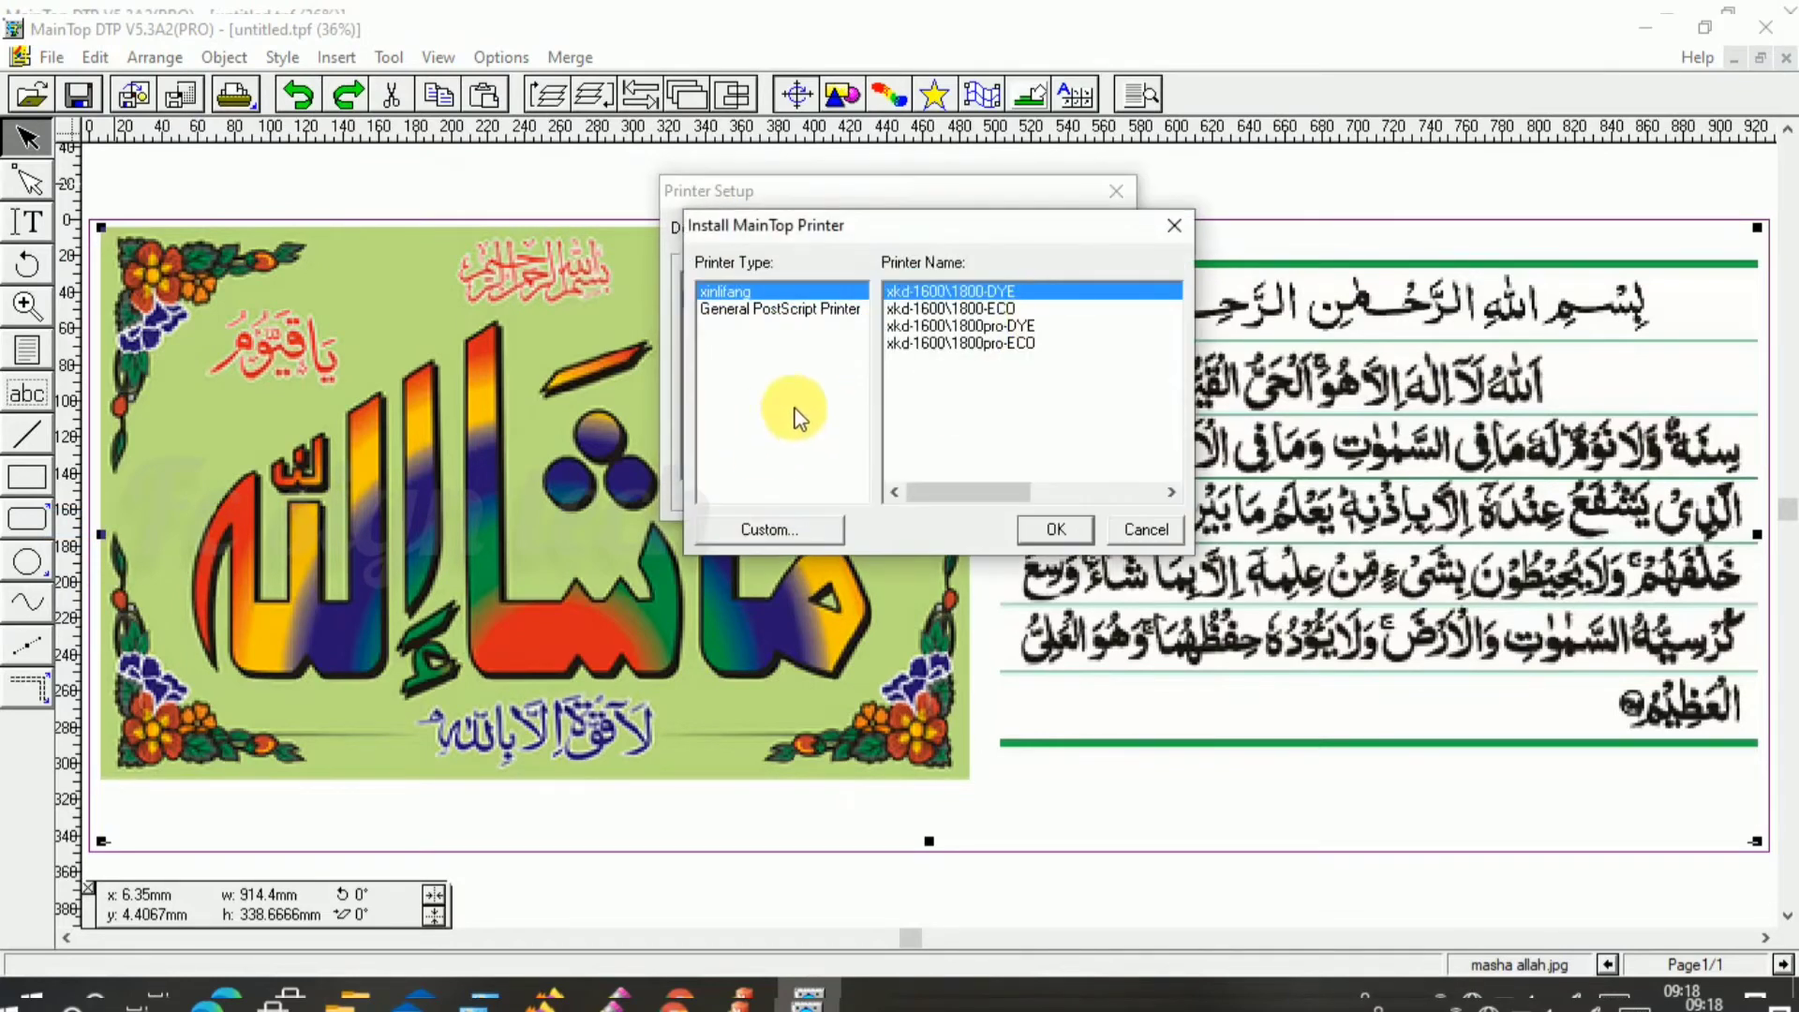
click(832, 531)
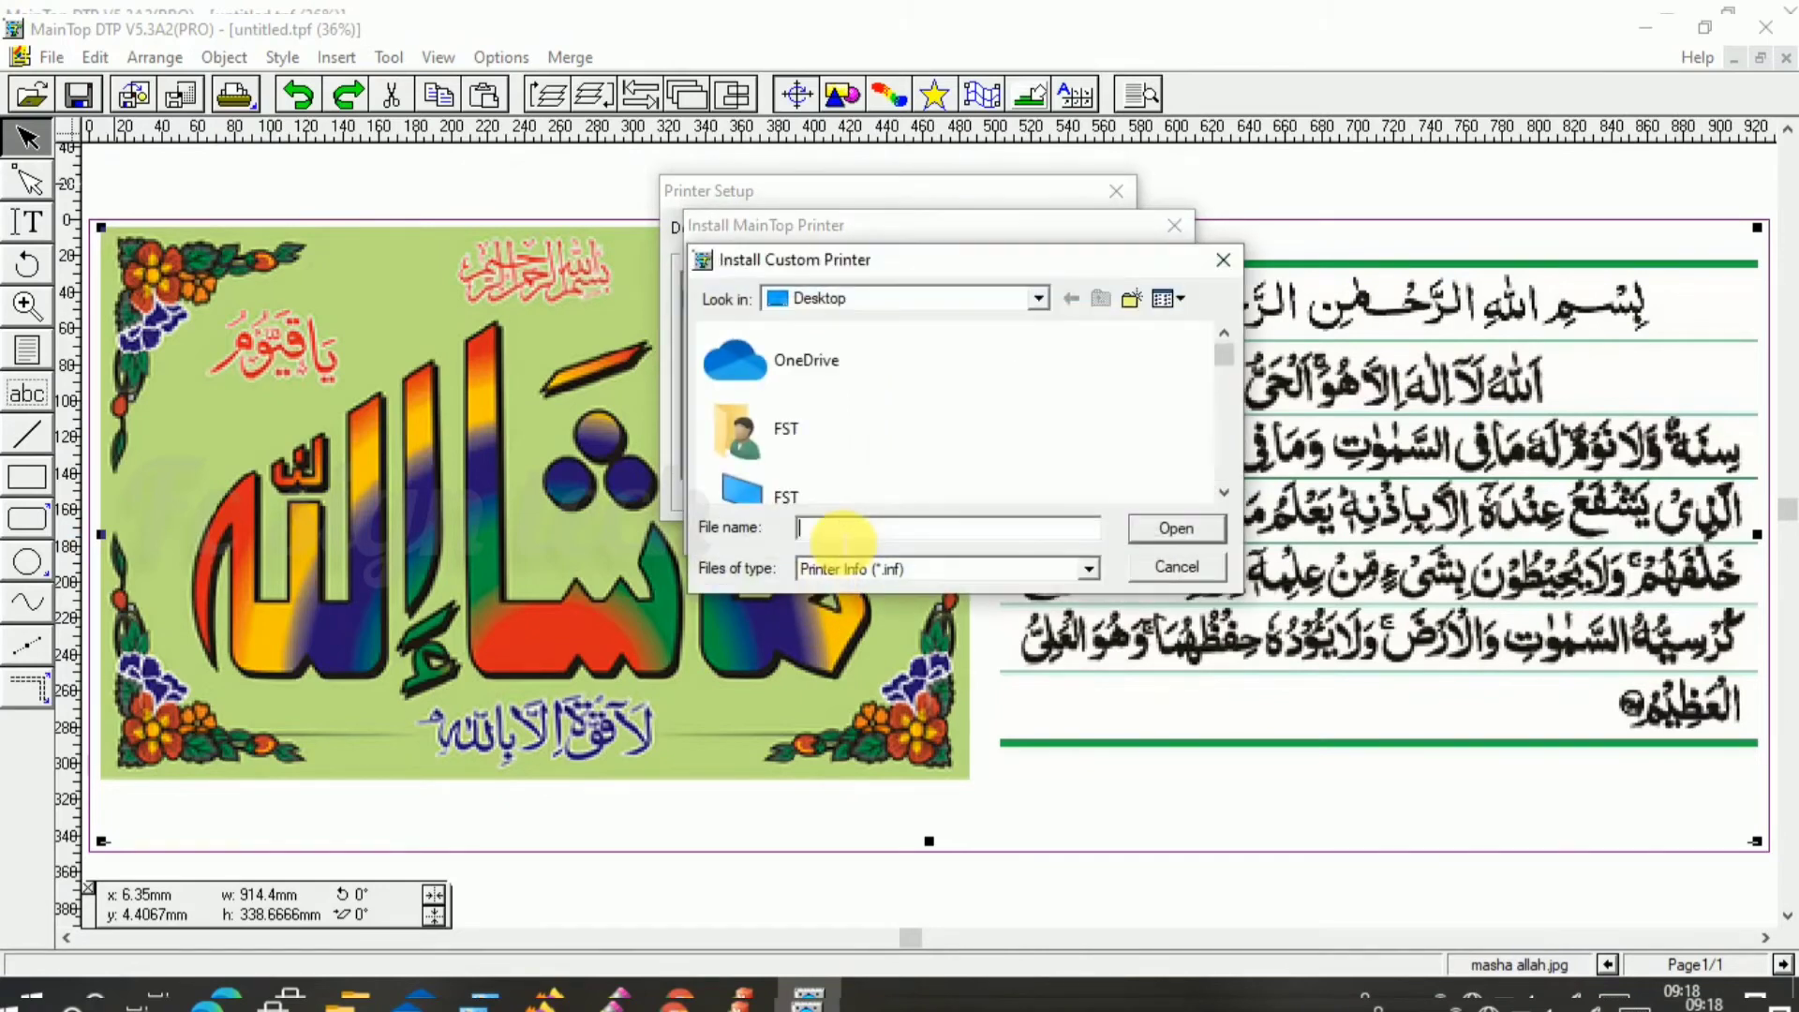
click(866, 457)
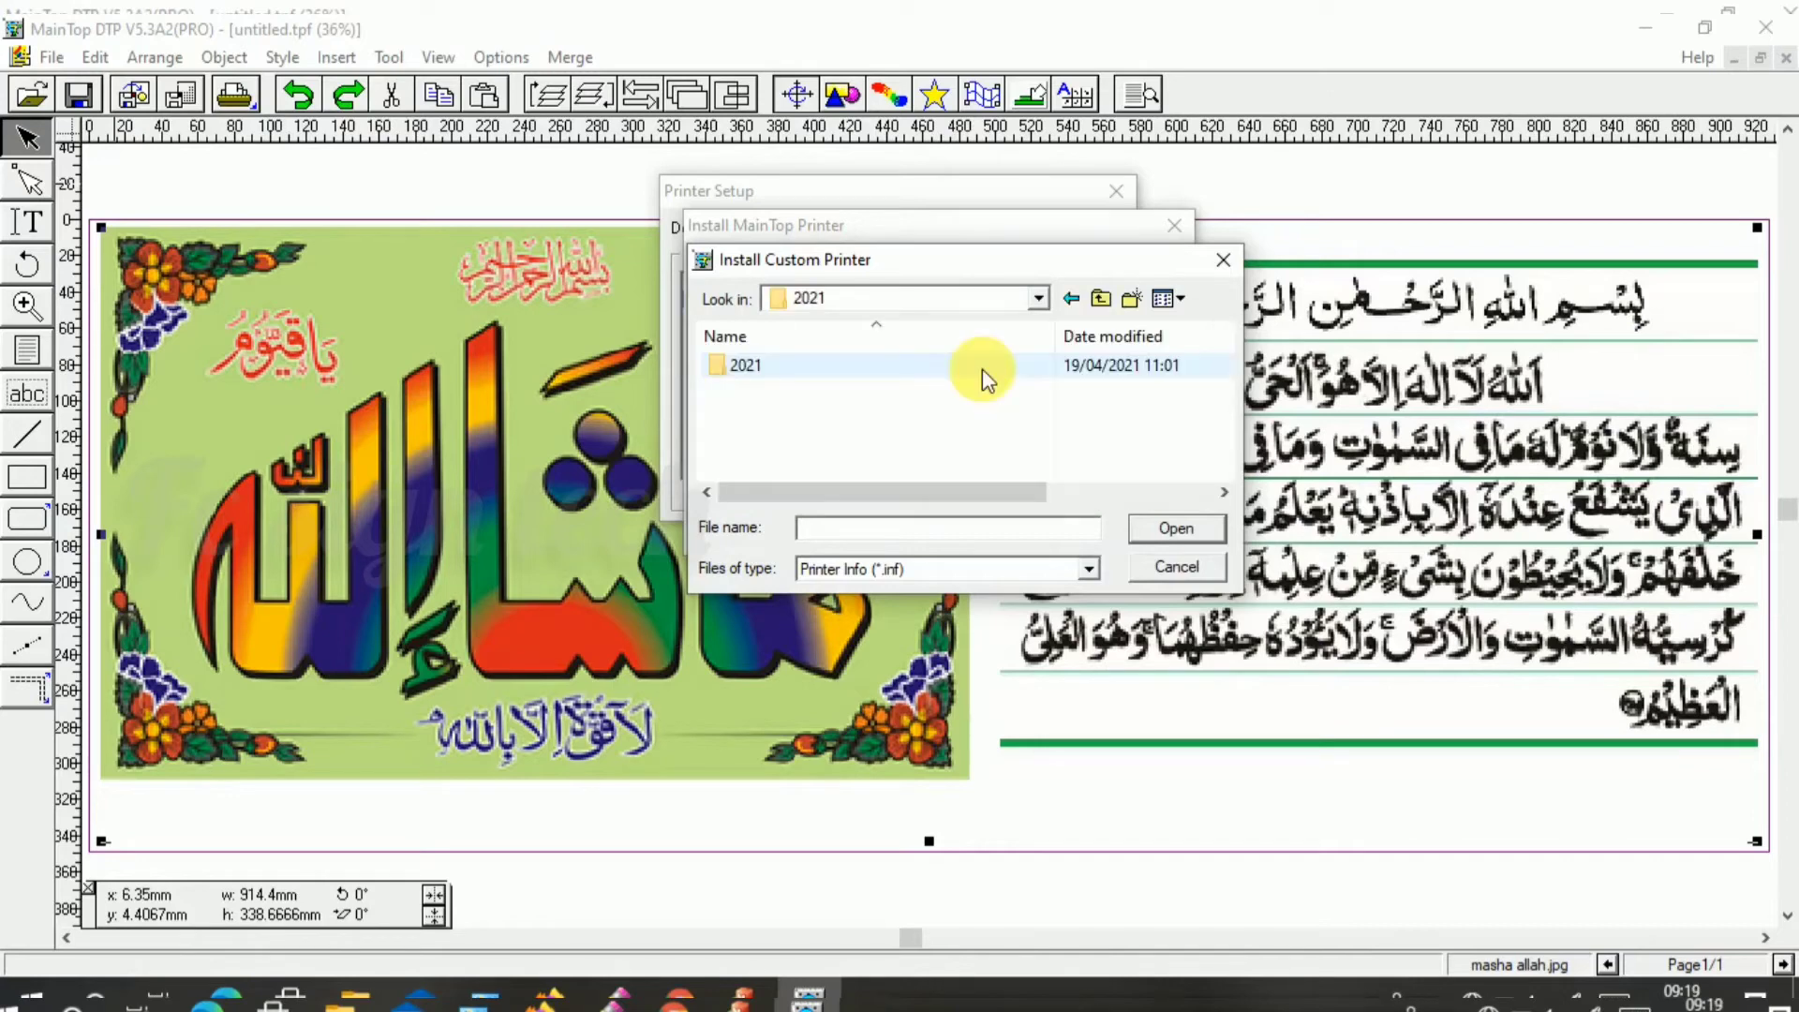
double_click(982, 368)
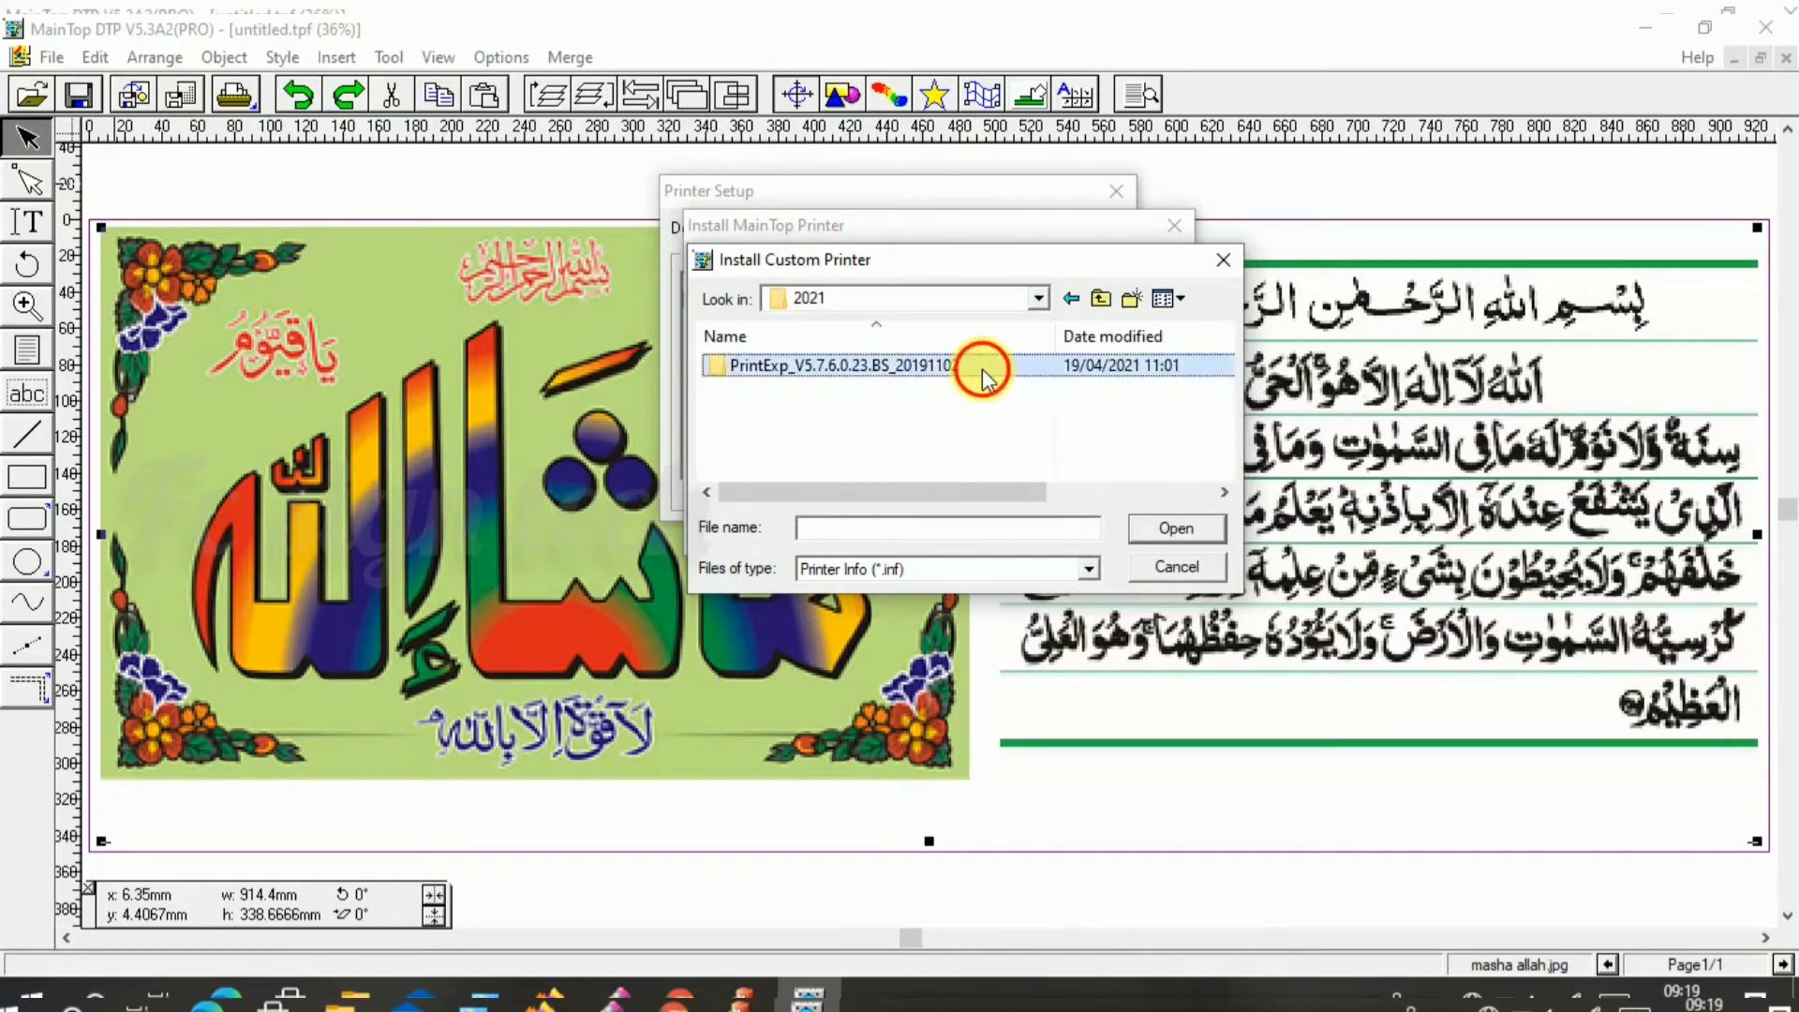
click(1069, 309)
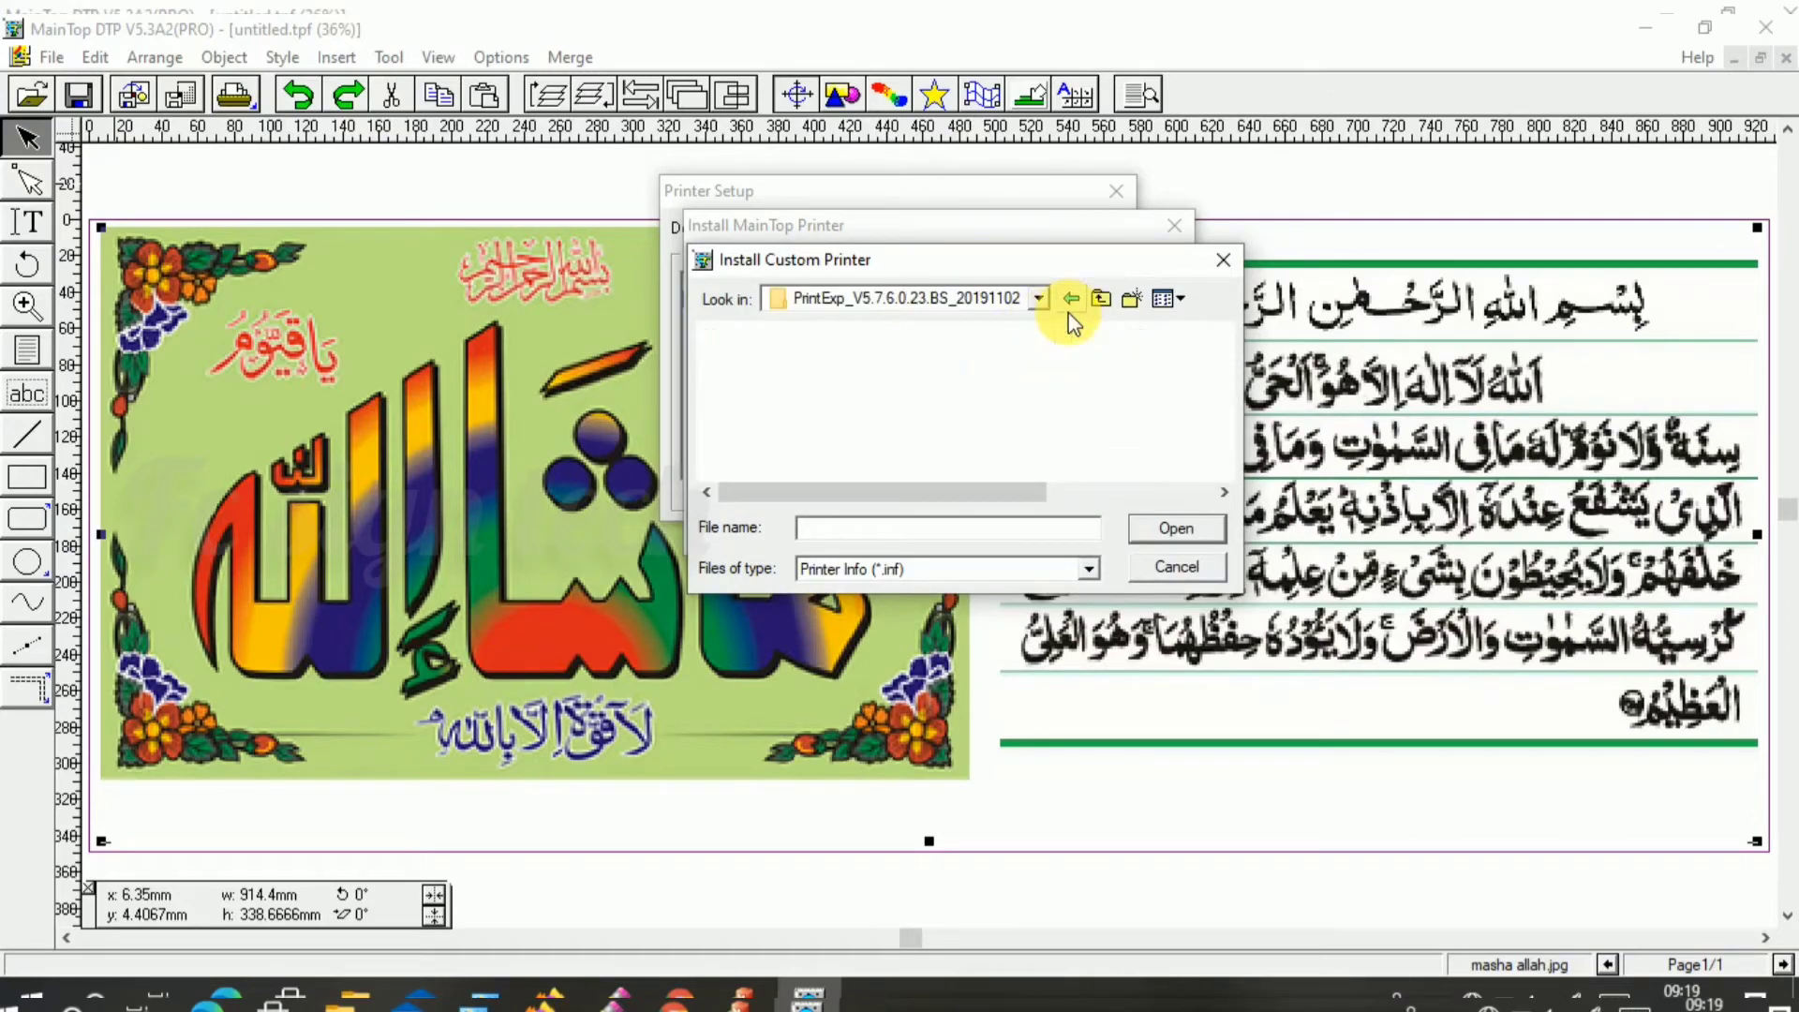
click(1069, 309)
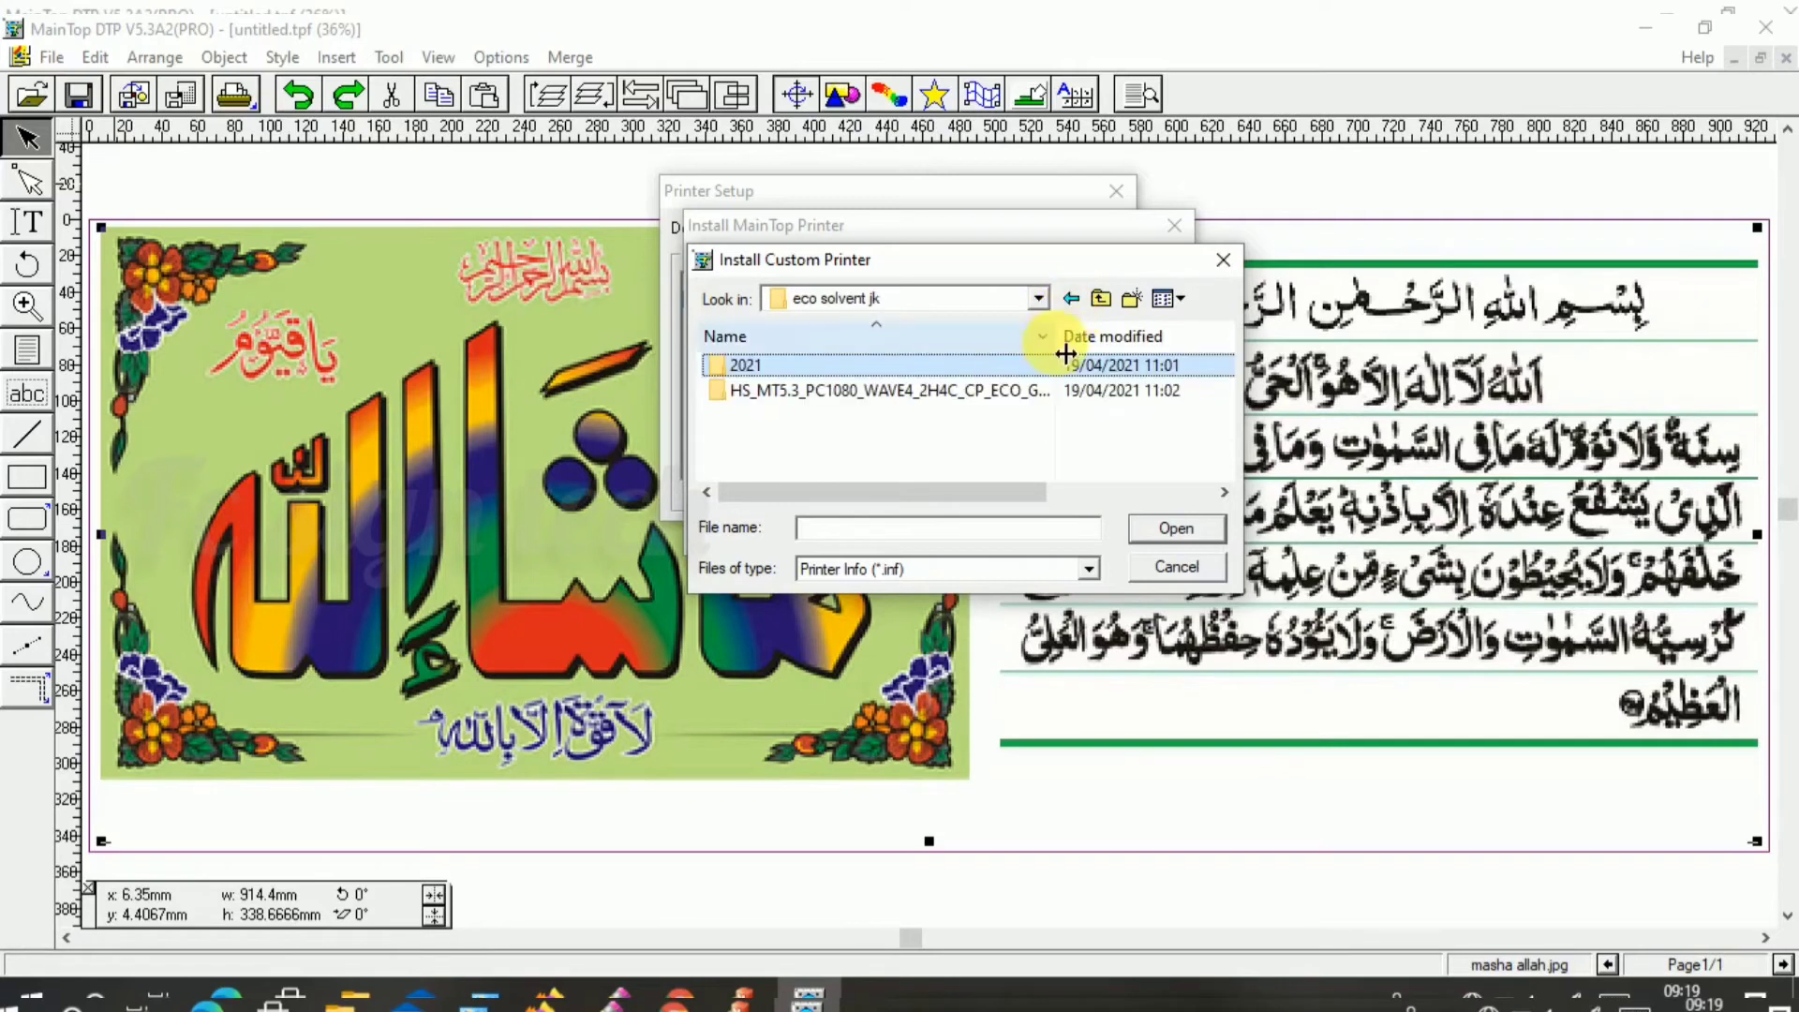
Step: Install the custom printer from the Xinliprint file in the HS_MT5.3_PC1080_WAVE4_2H4C_CP_ECO folder and make it the default printer
double_click(1040, 390)
double_click(1049, 374)
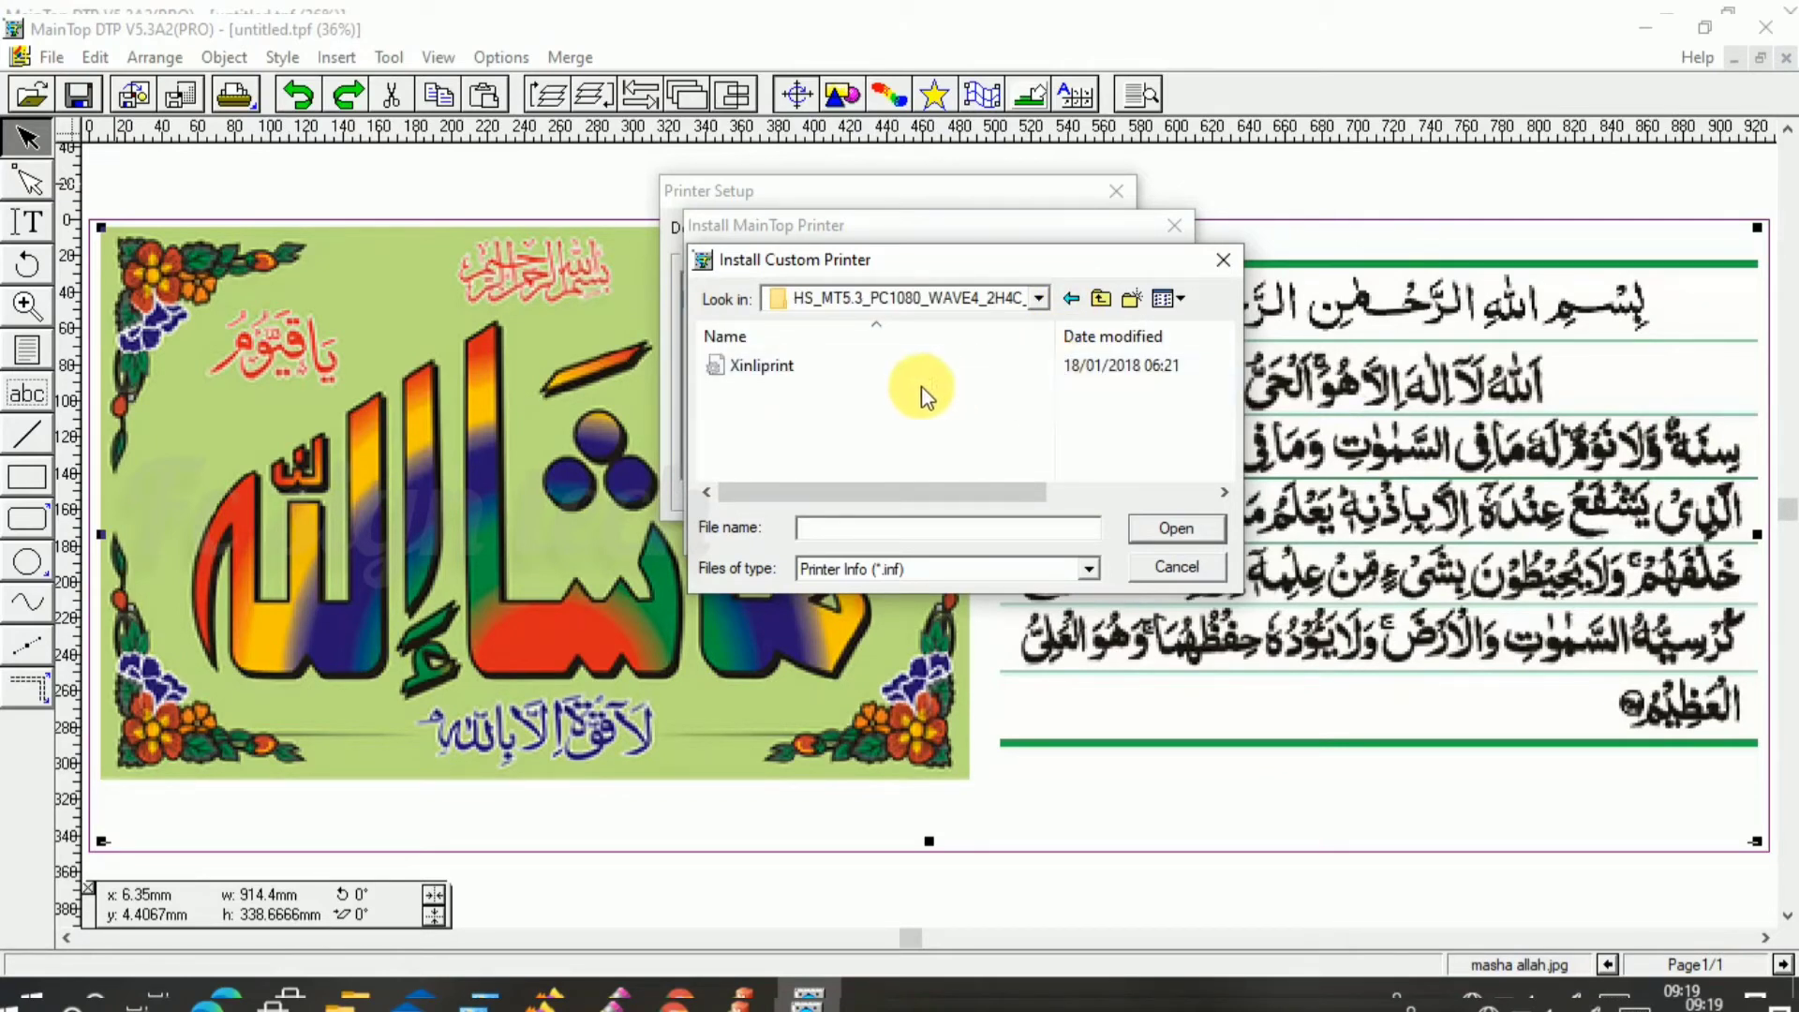
click(873, 364)
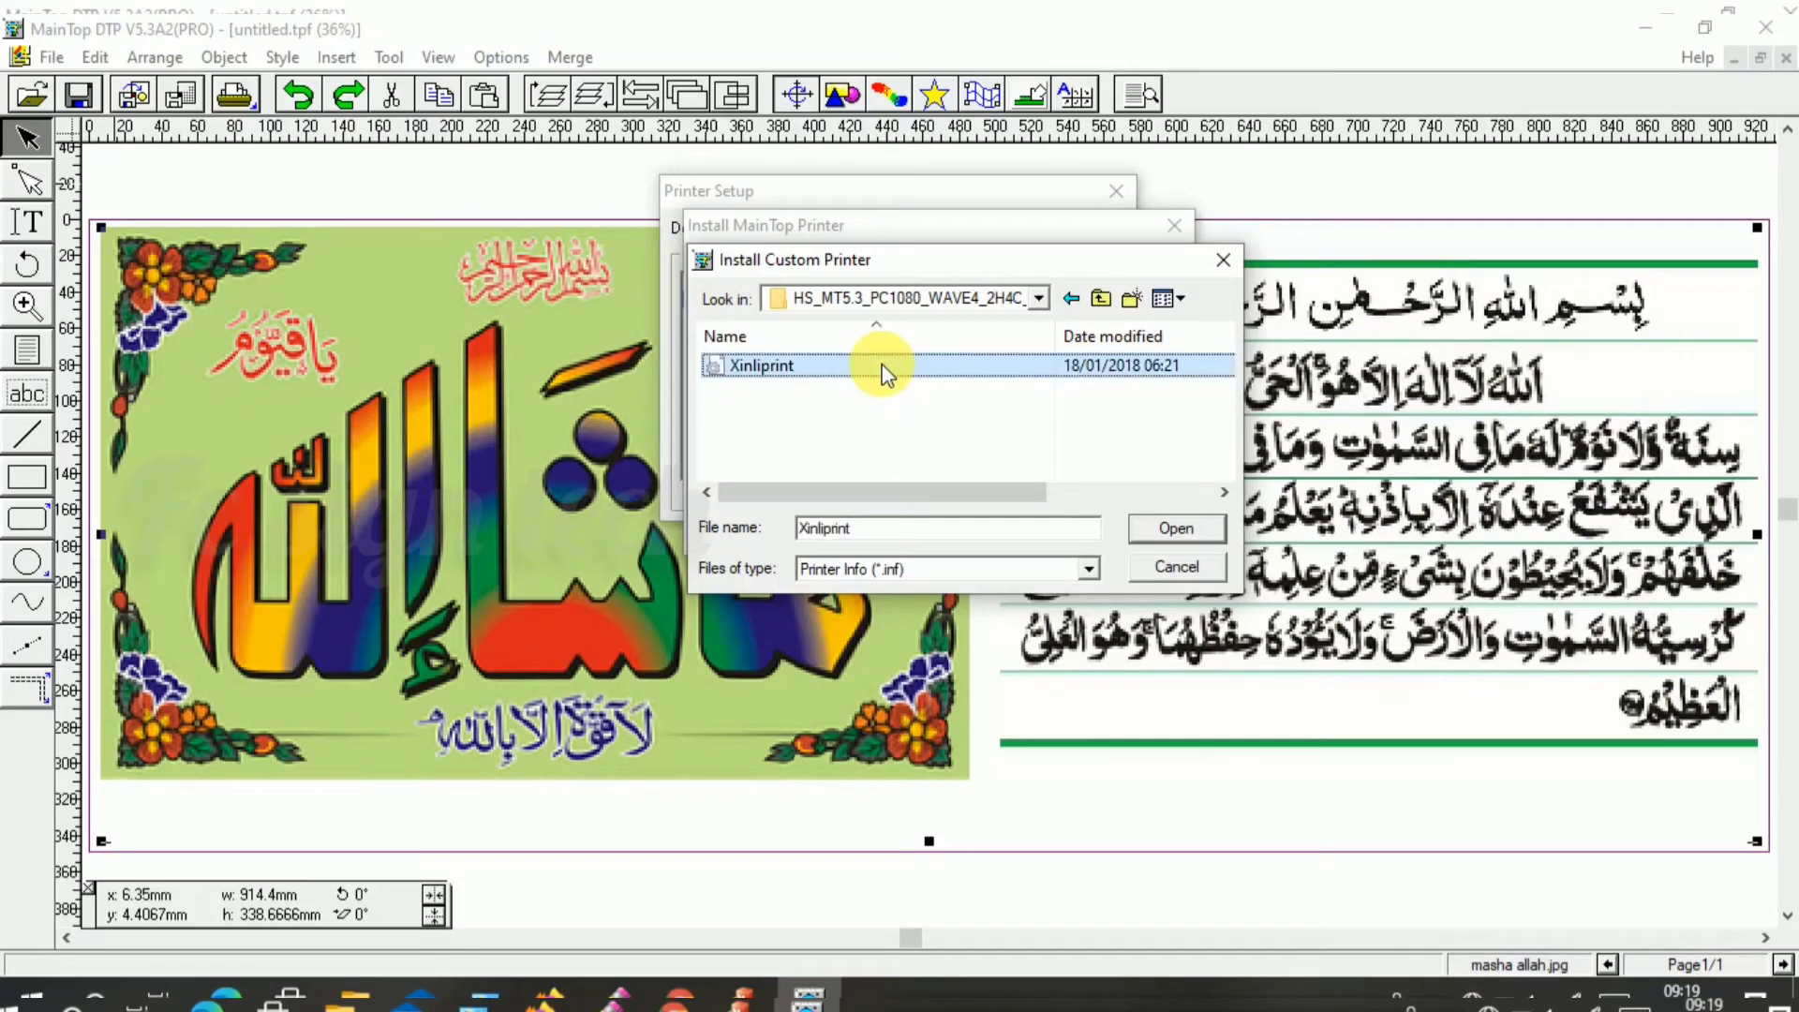
click(1207, 531)
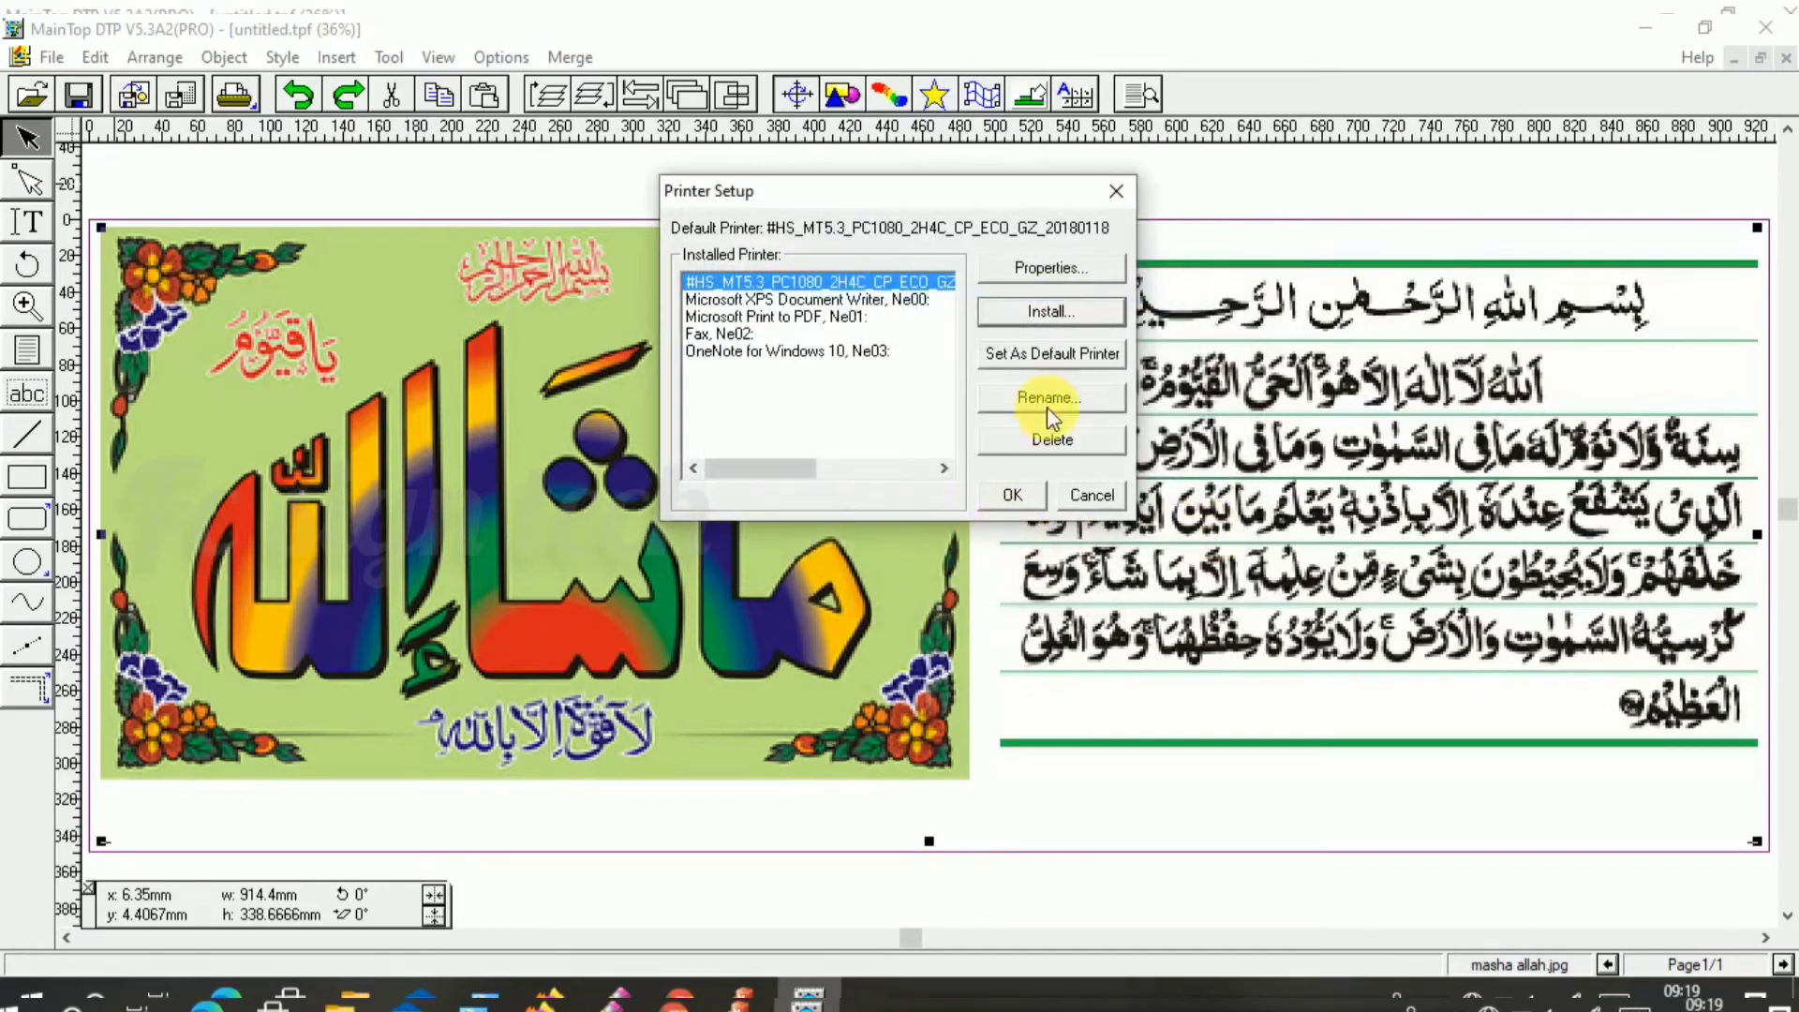
click(1104, 366)
click(1014, 493)
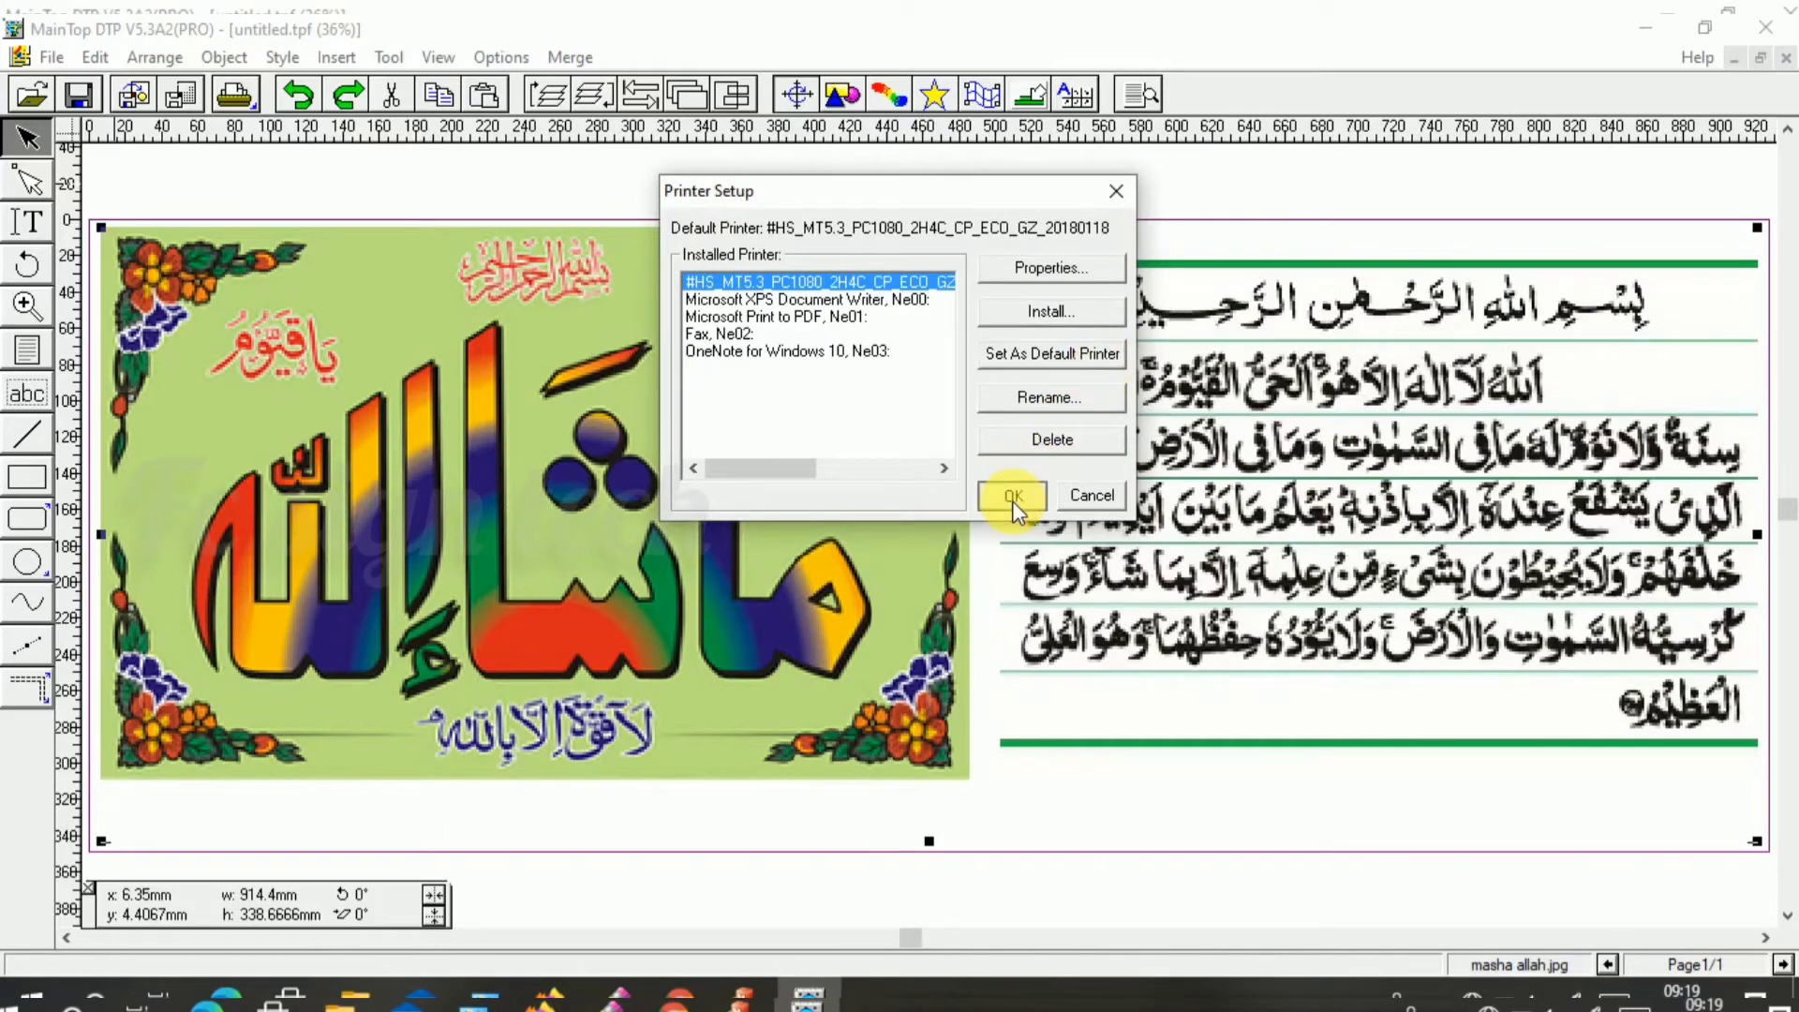
Step: Set the resolution to V360x540 dpi 3 pass in the installed printer's print properties
click(235, 95)
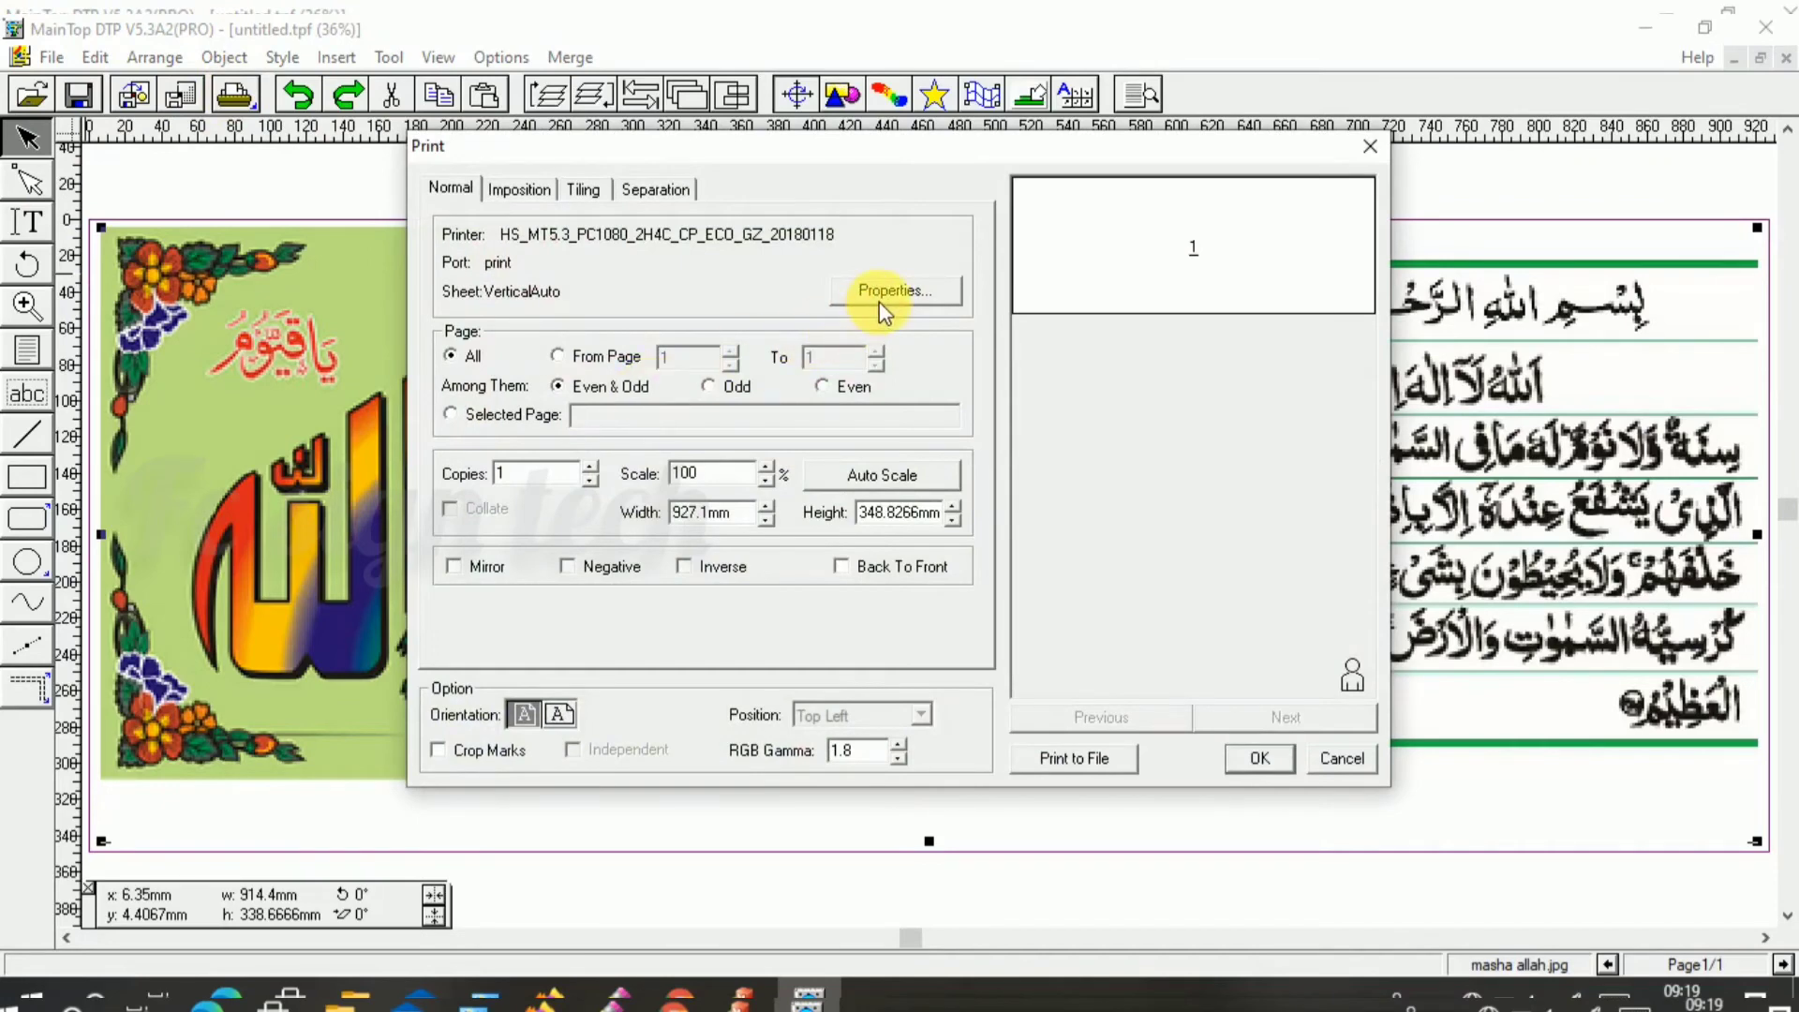
click(879, 300)
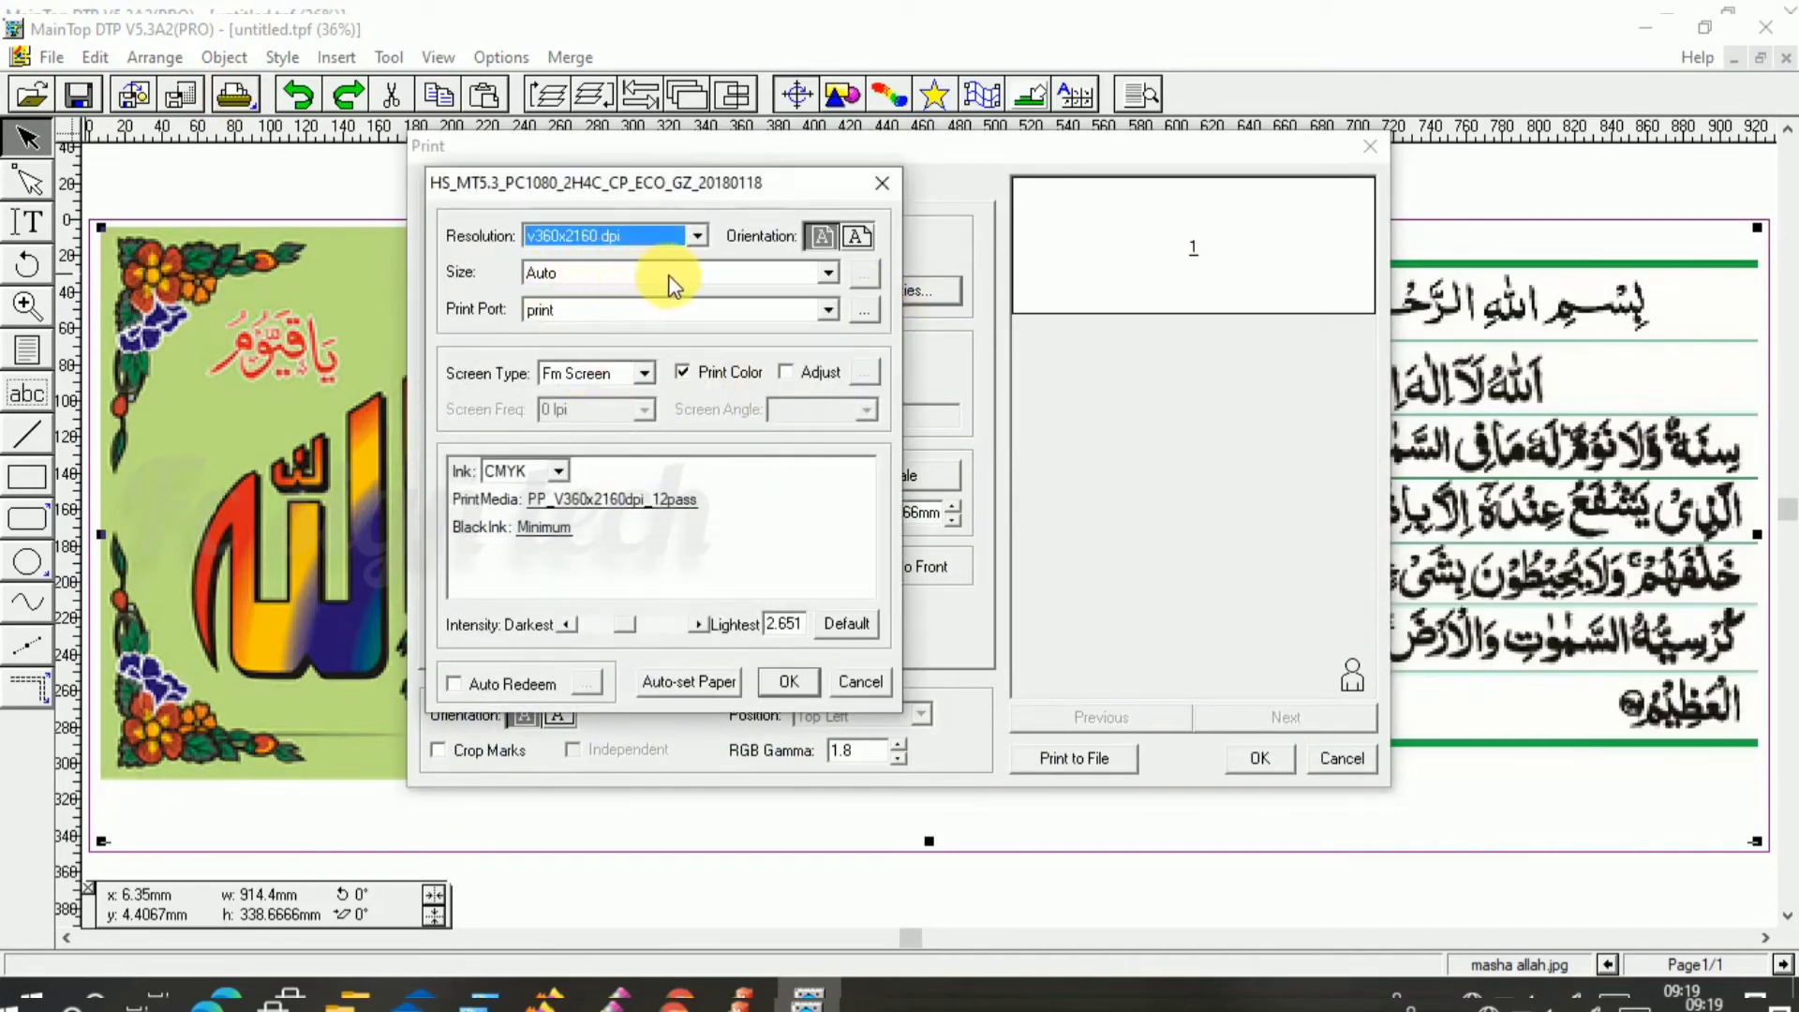
click(688, 238)
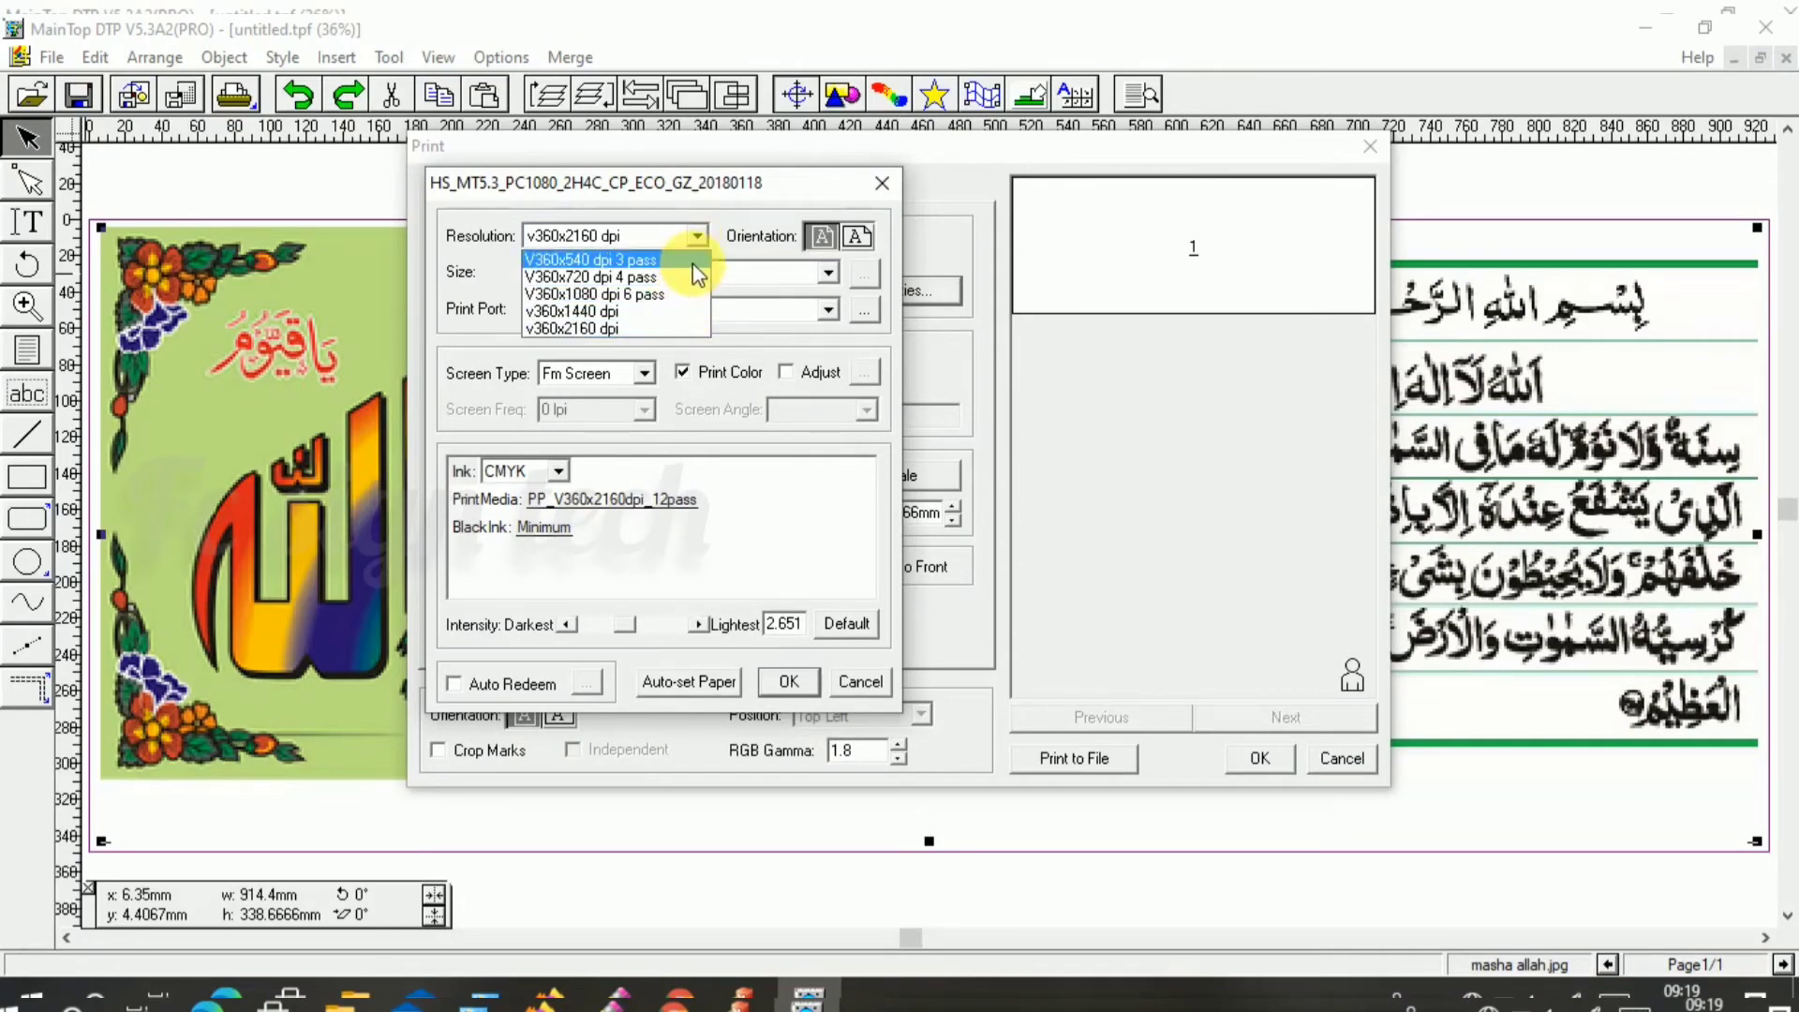
click(694, 264)
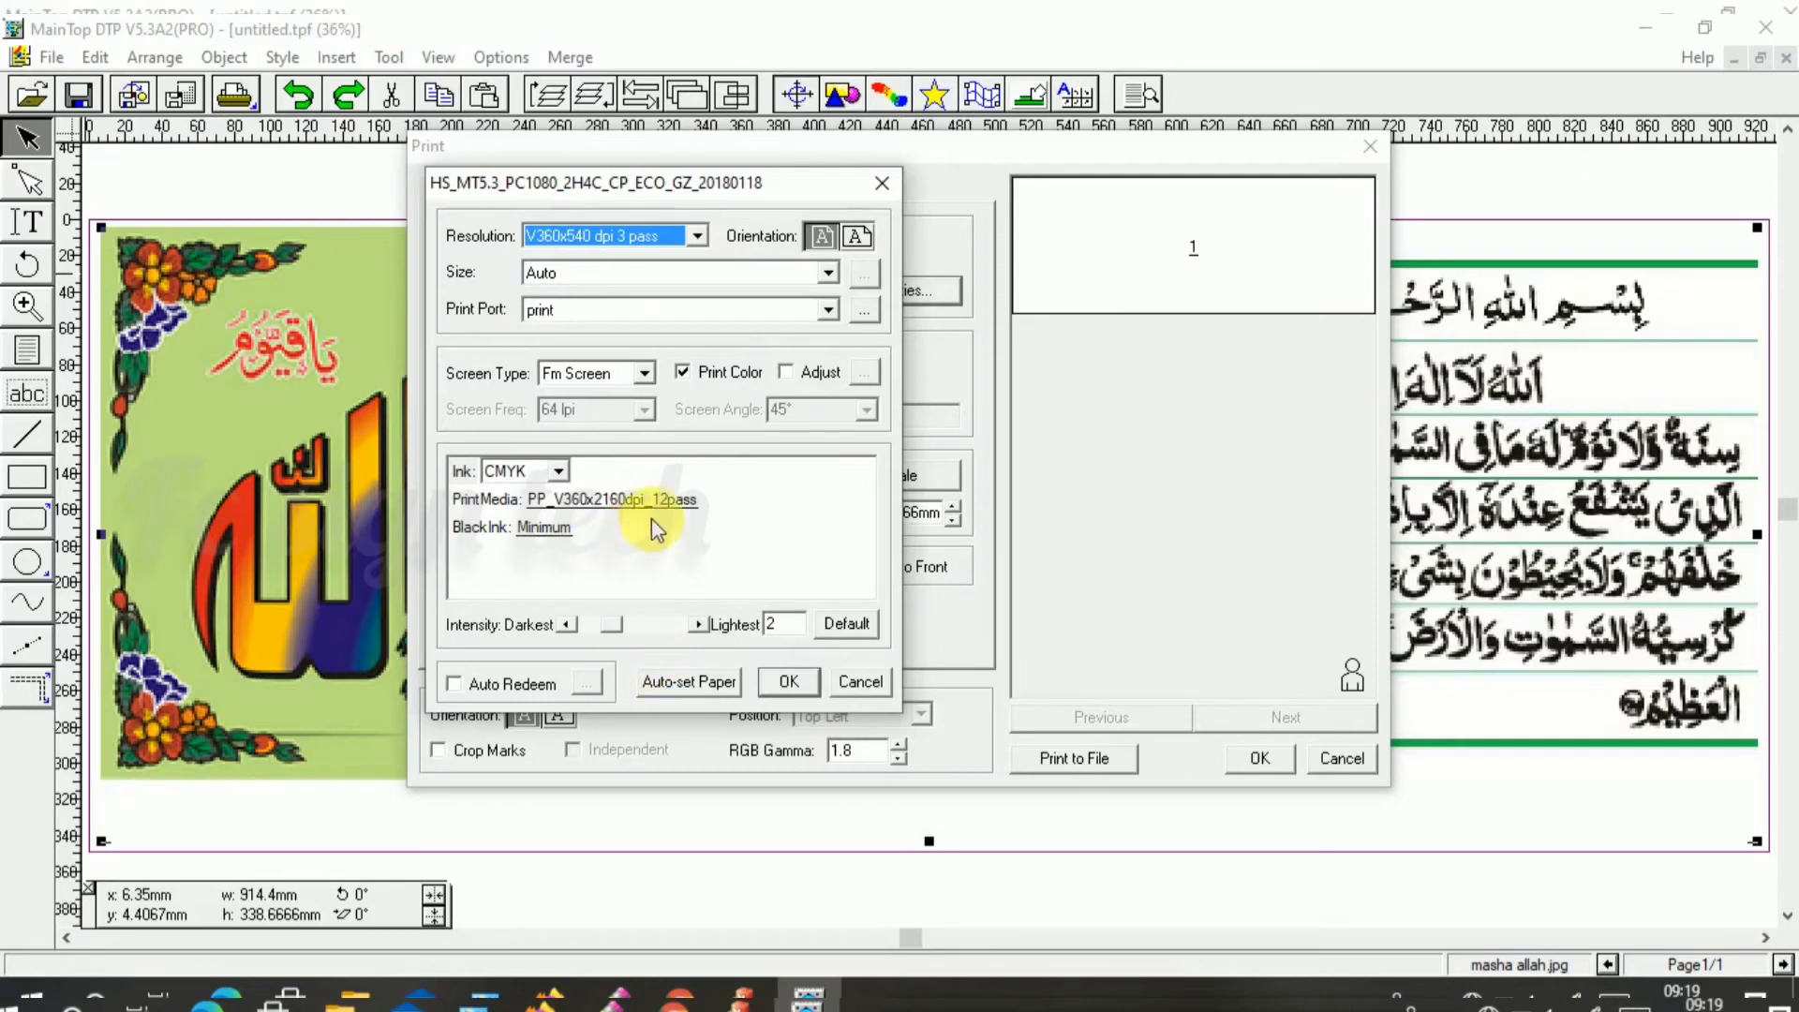
Step: Set the print media to PP_V360x540dpi_3pass, auto-set the paper, and accept the printer properties
click(673, 499)
click(673, 498)
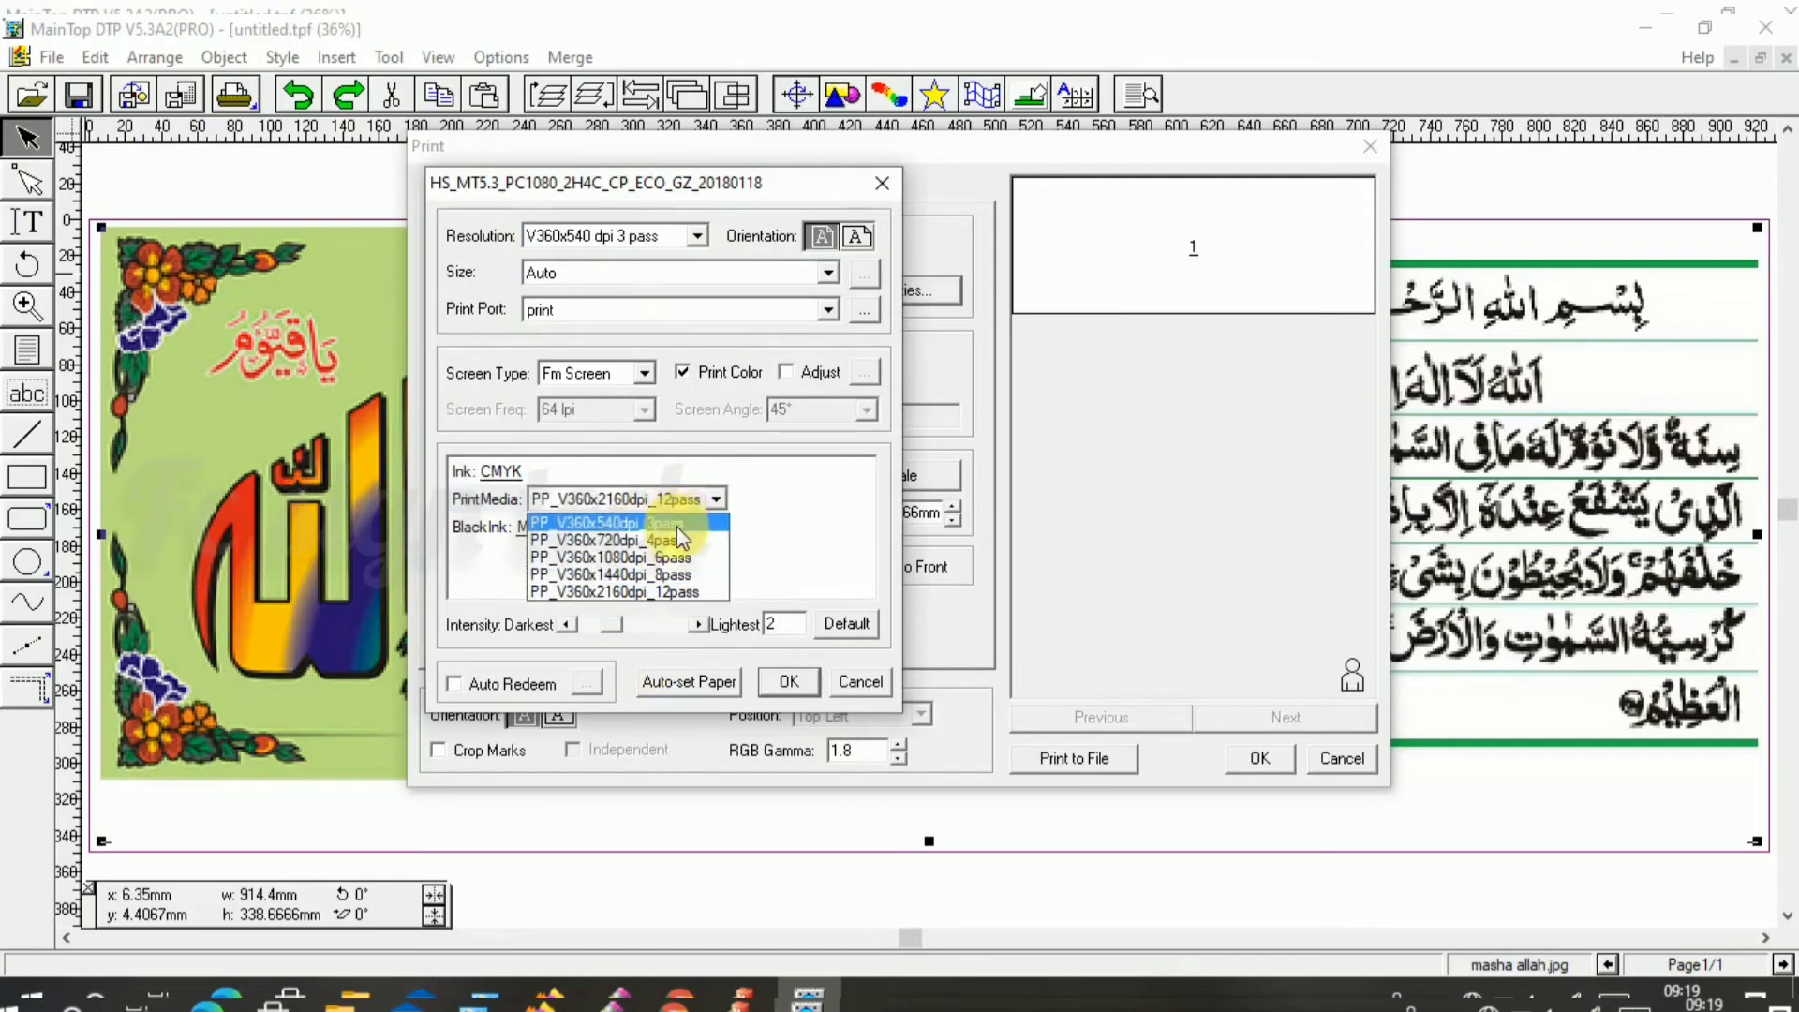
click(677, 525)
click(705, 684)
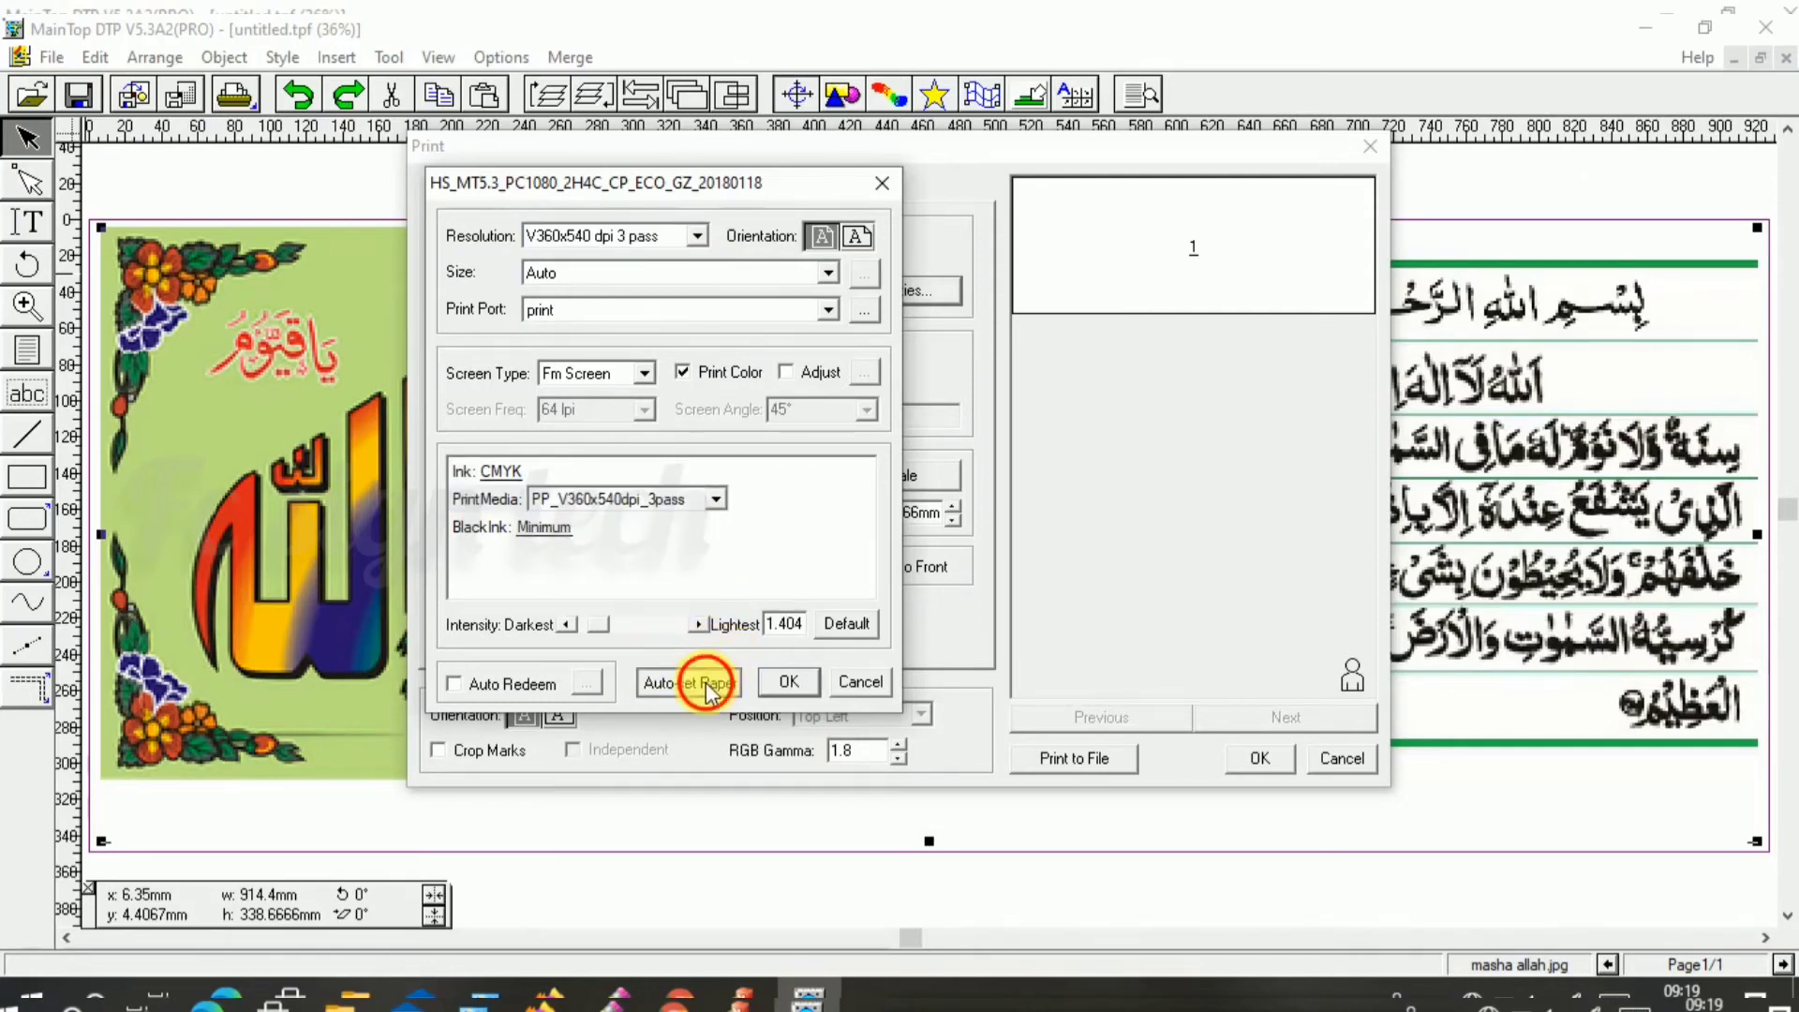
click(788, 681)
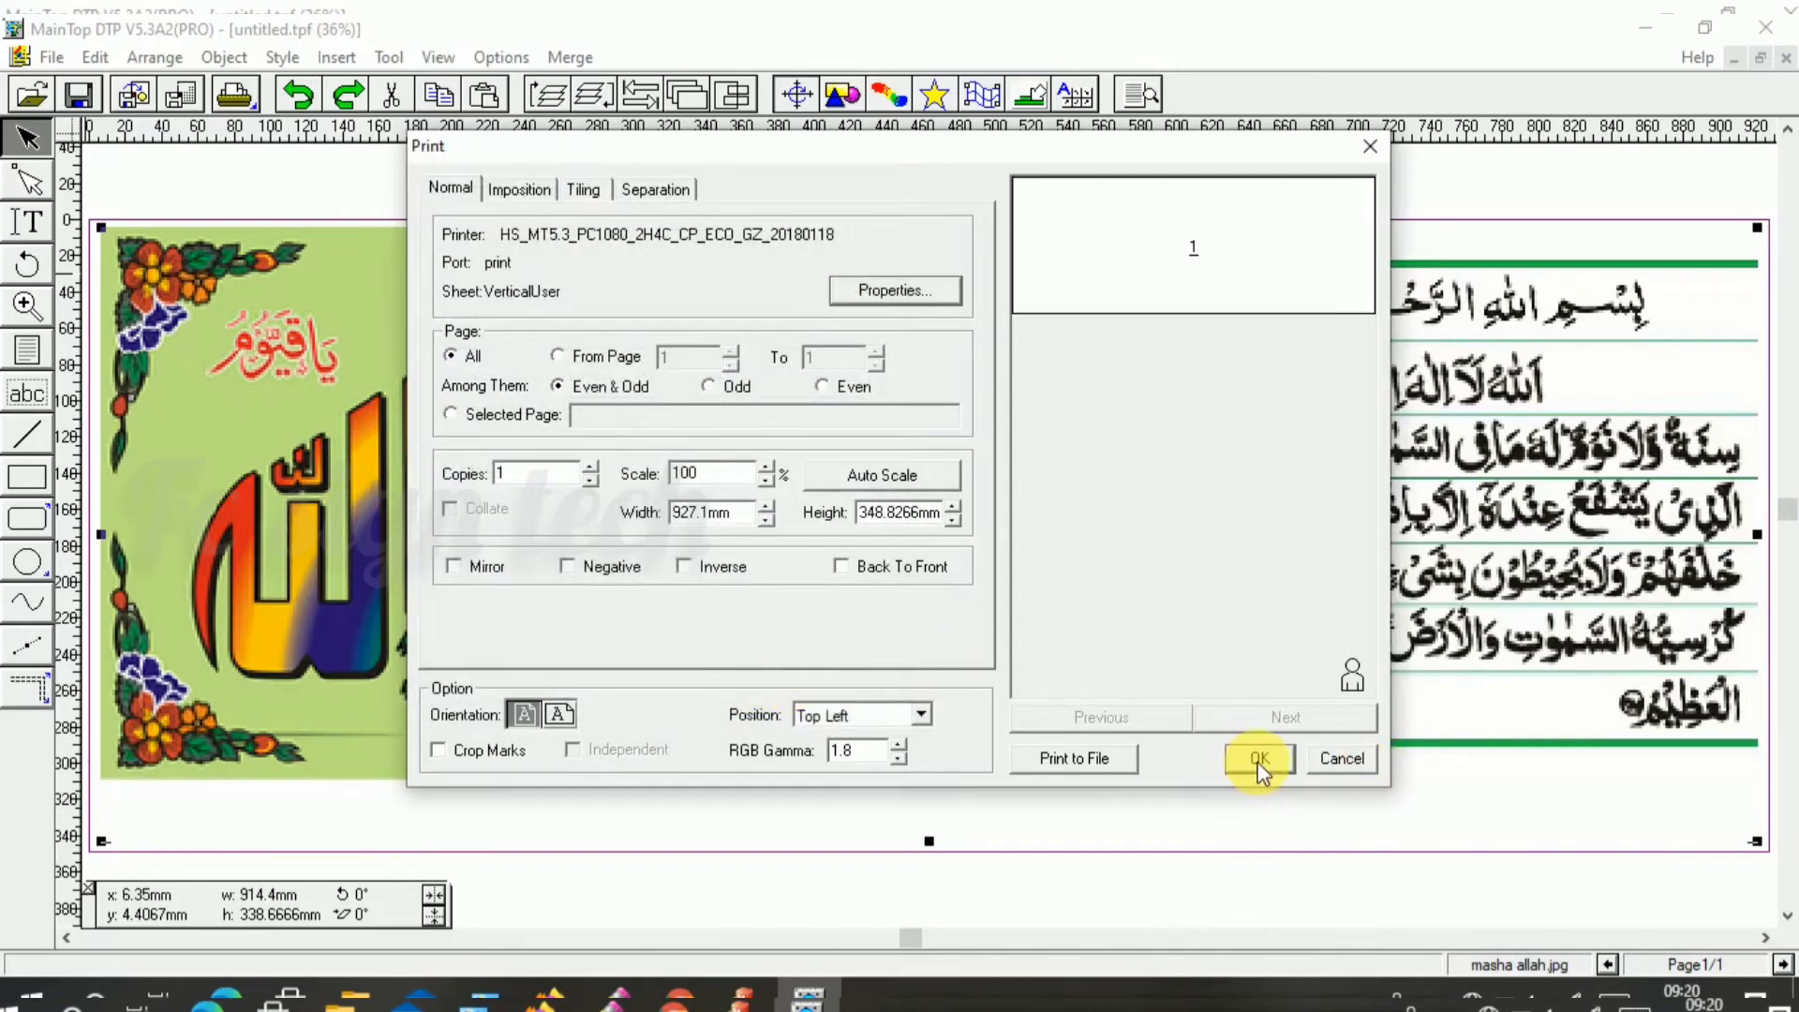
Step: Print the publication to a PRN file named 12 on the Desktop
click(1123, 772)
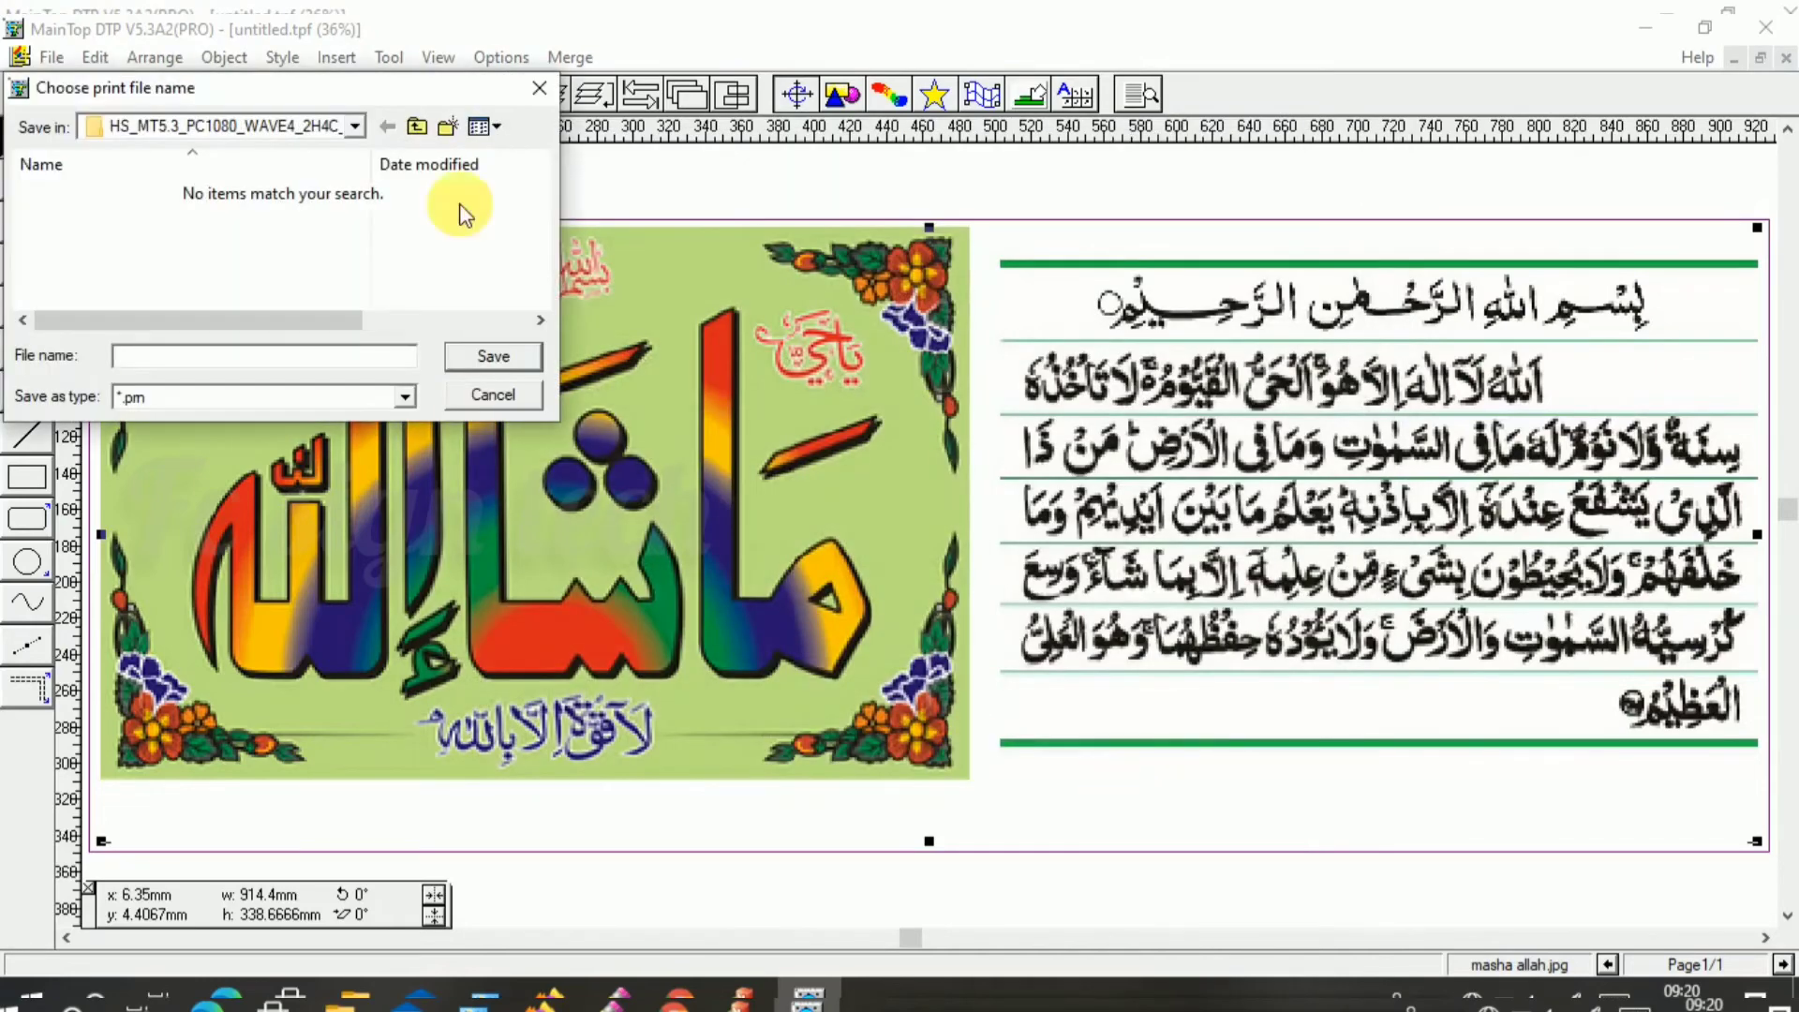
click(356, 126)
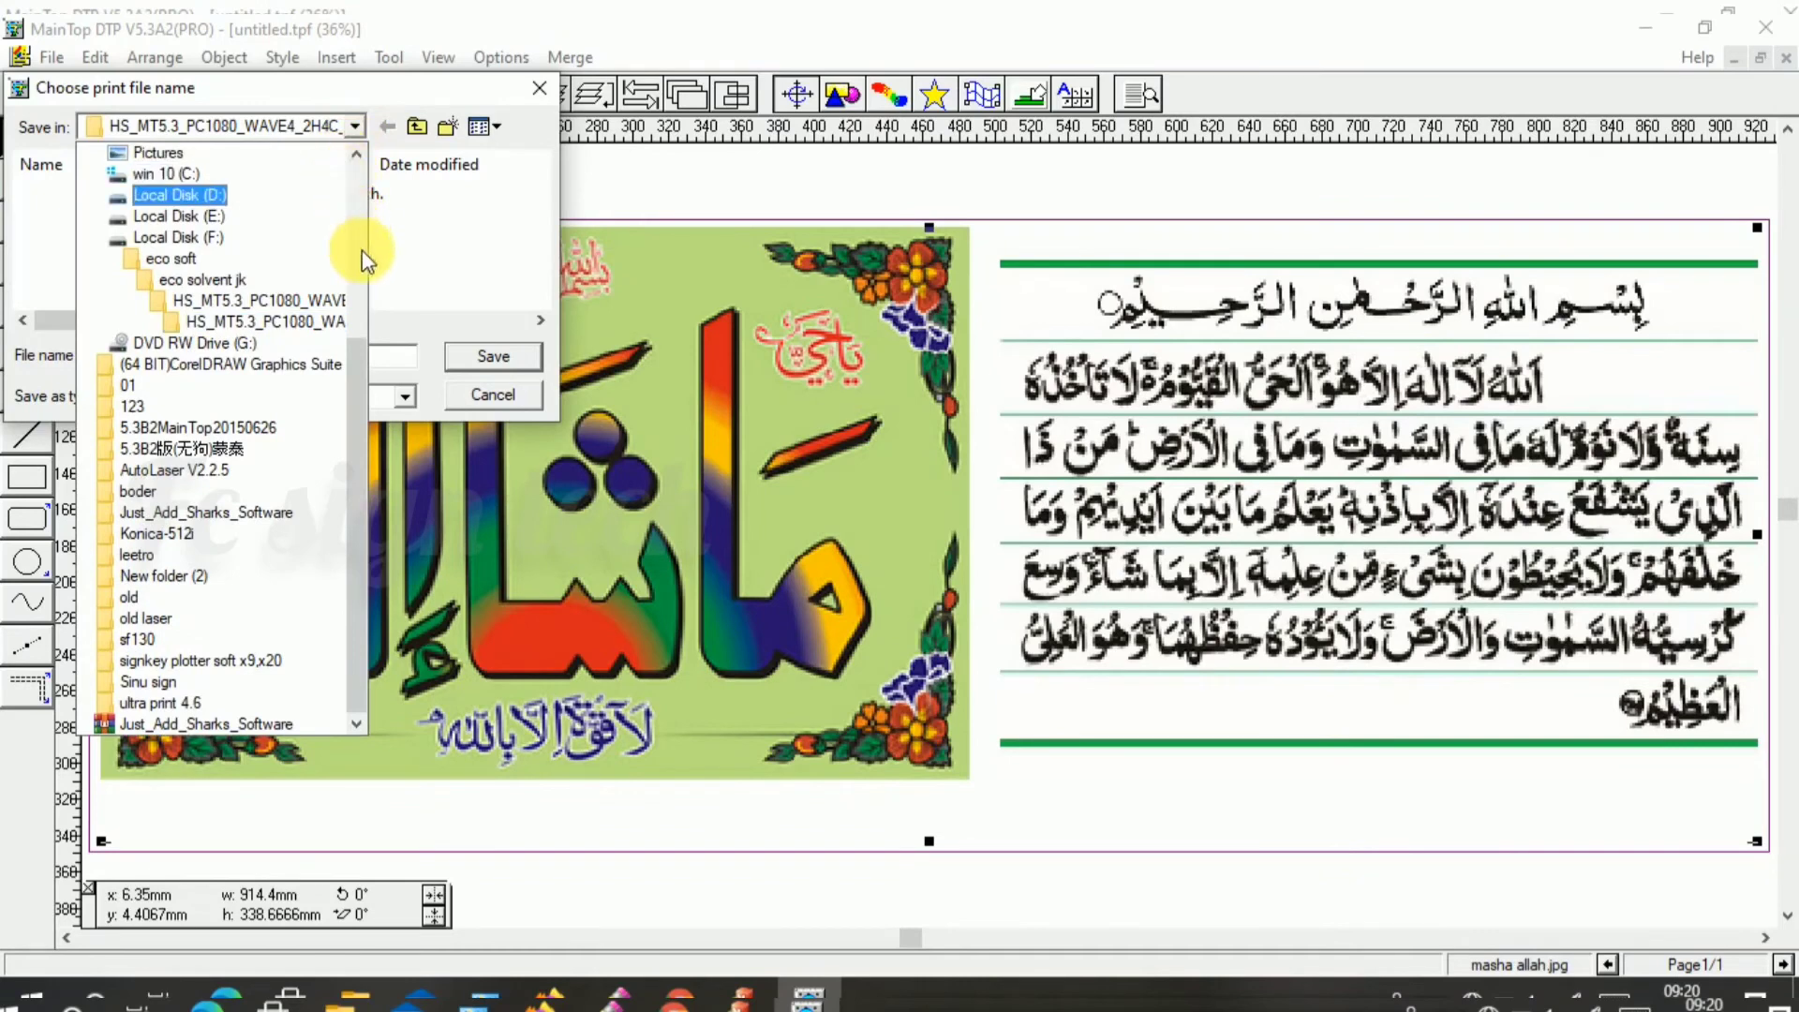
scroll(359, 188, up, 5)
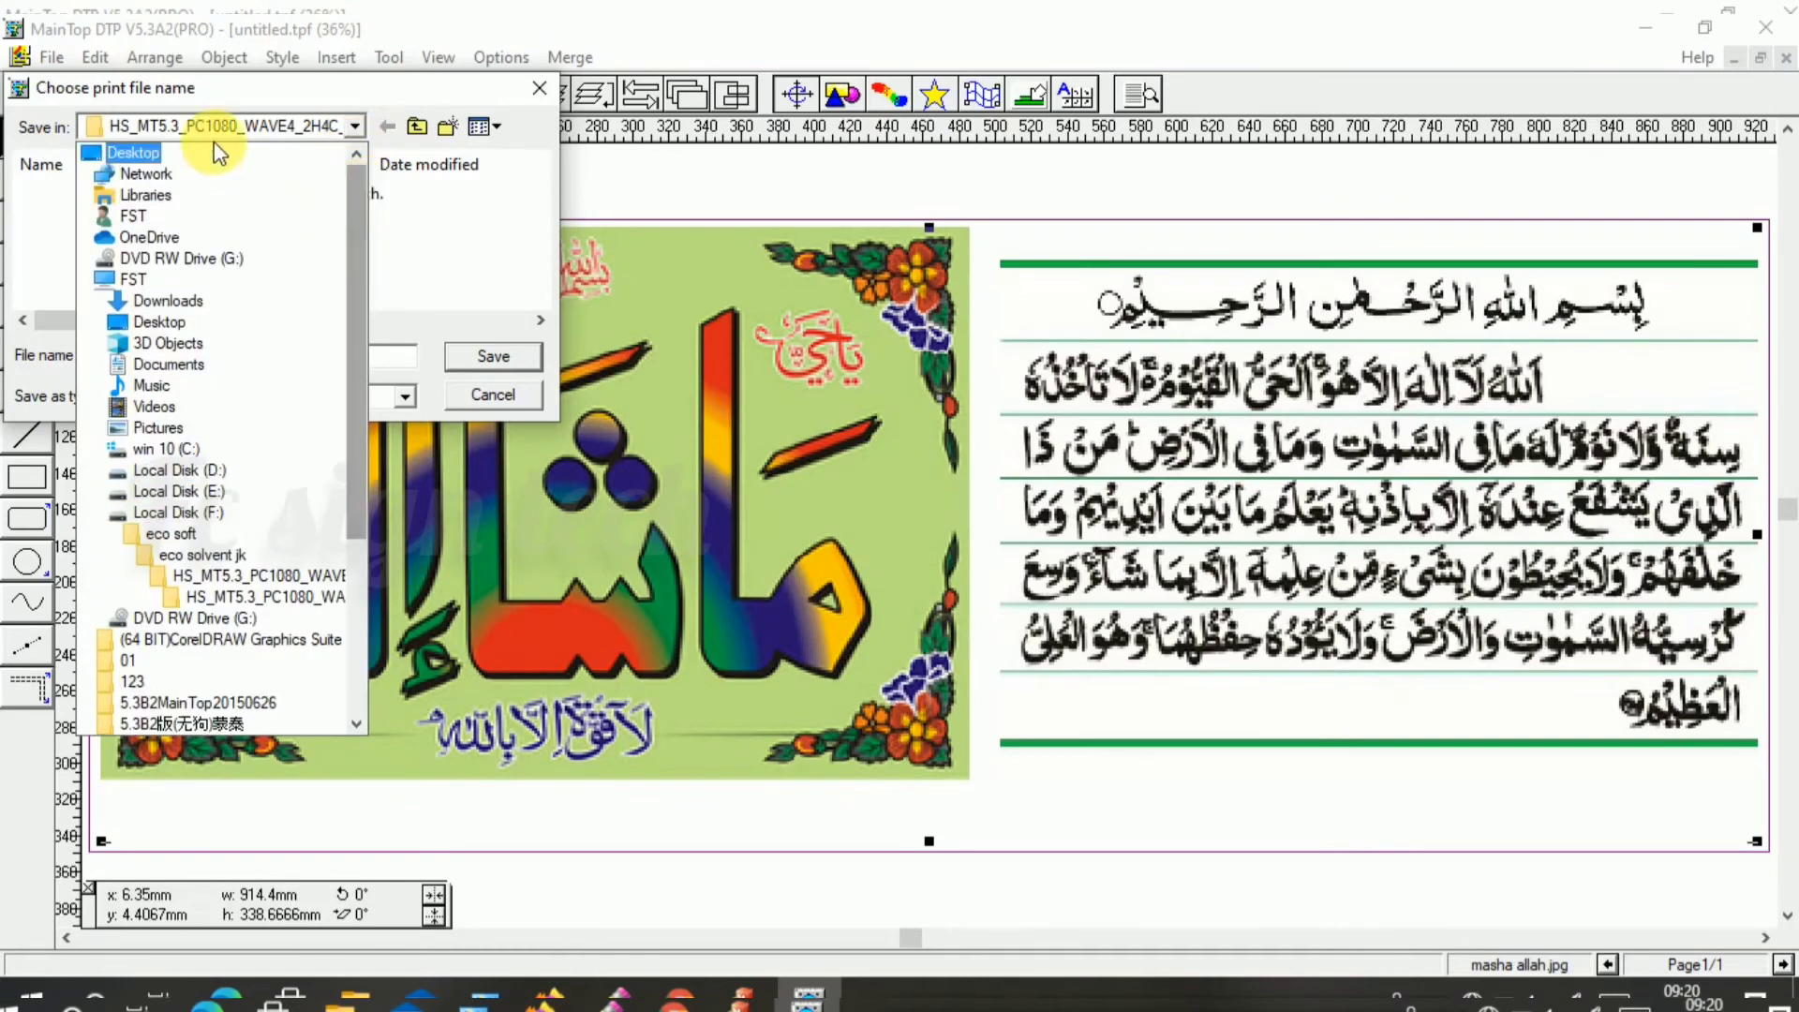
click(141, 153)
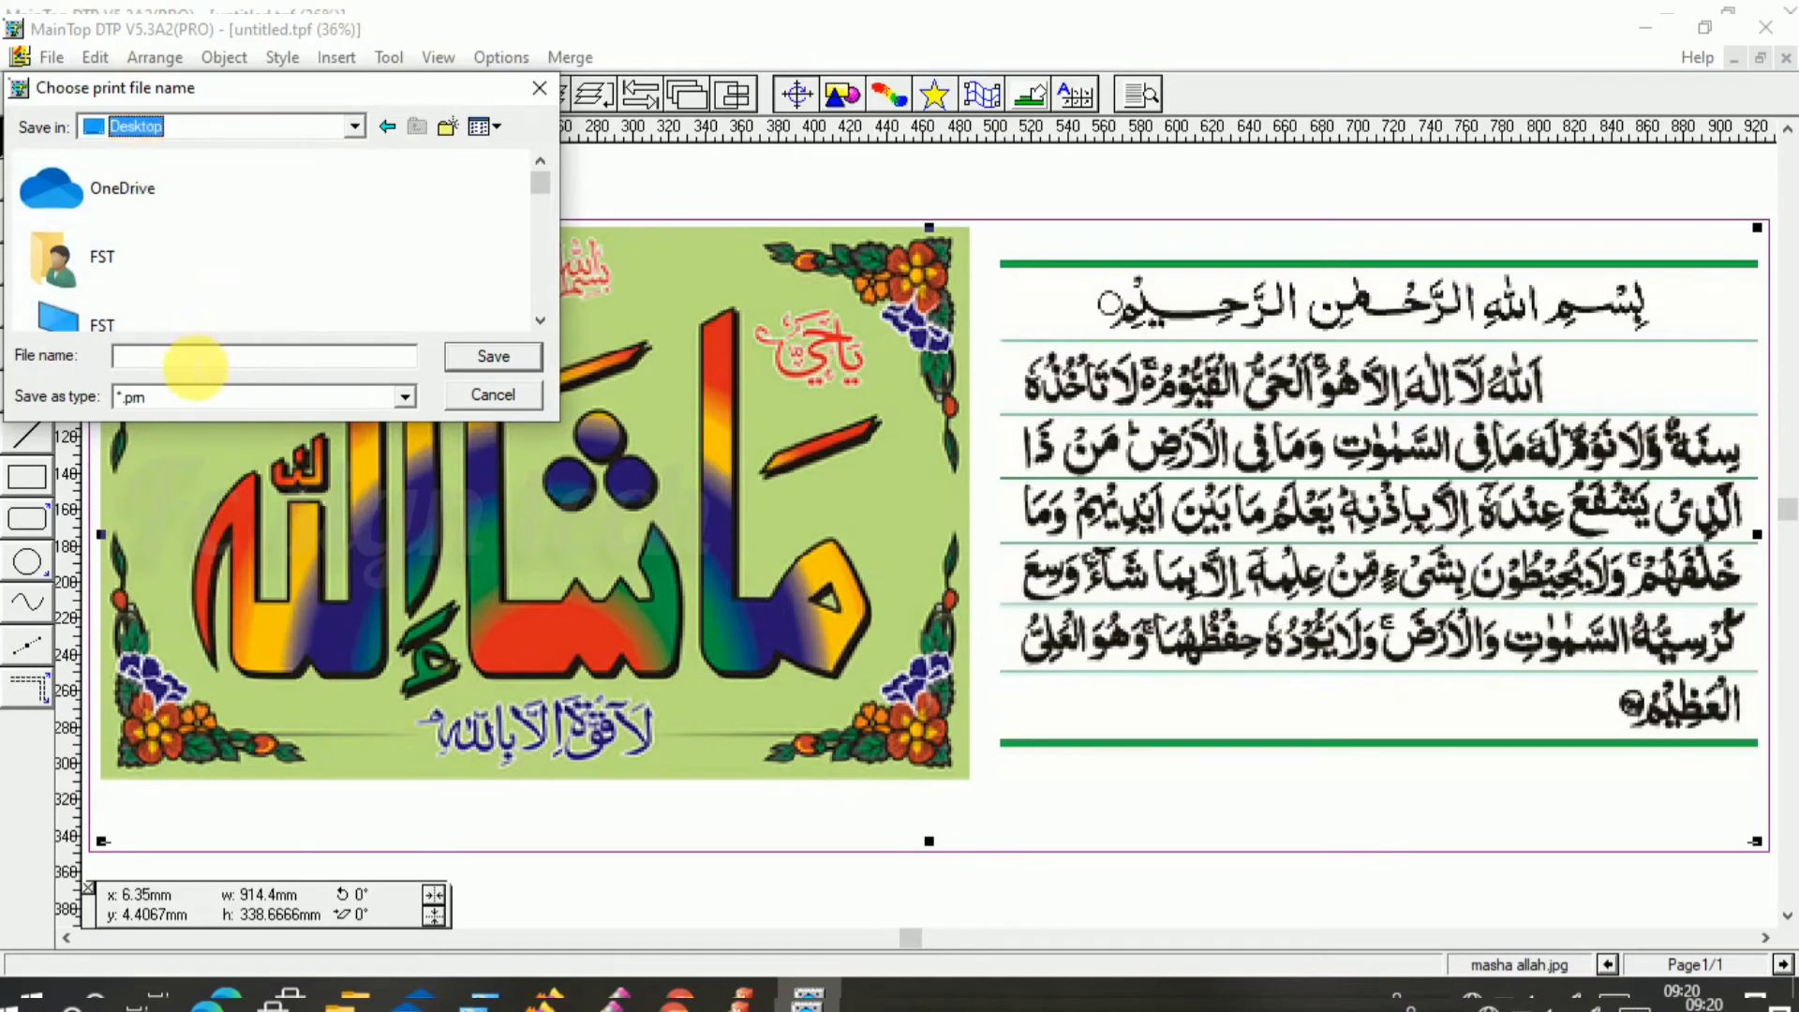
click(195, 365)
text(12)
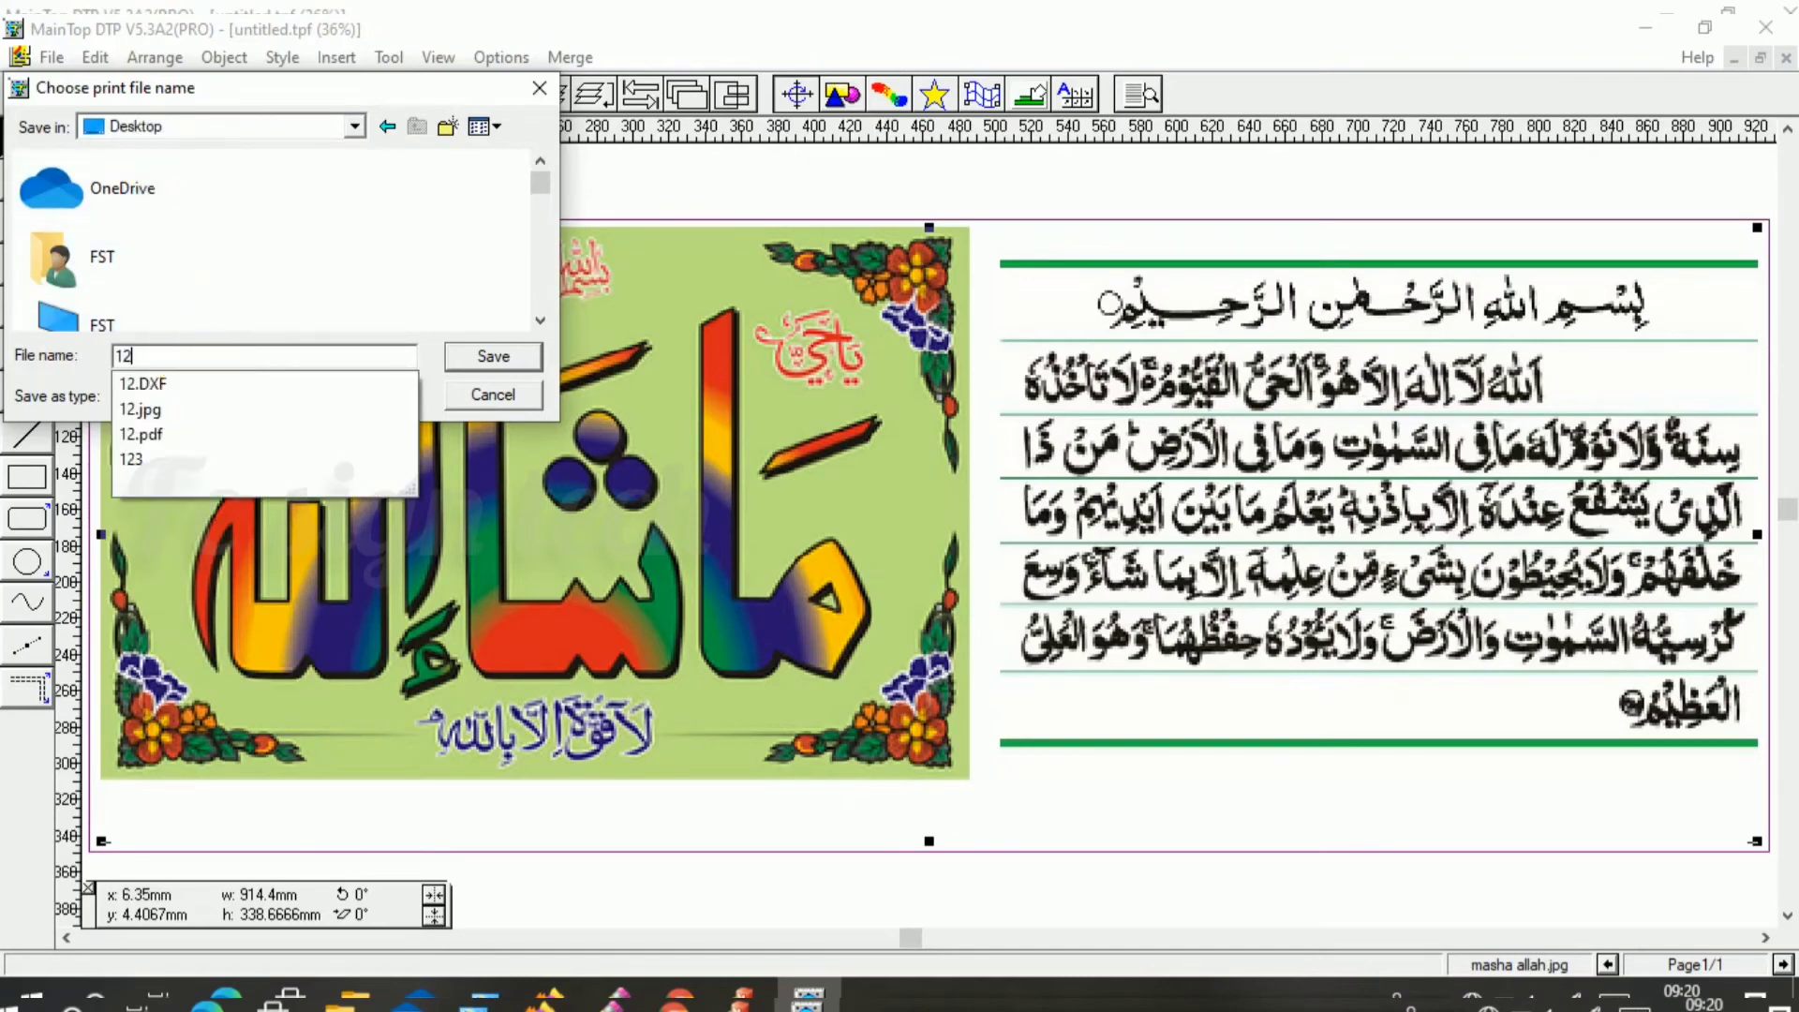
click(504, 358)
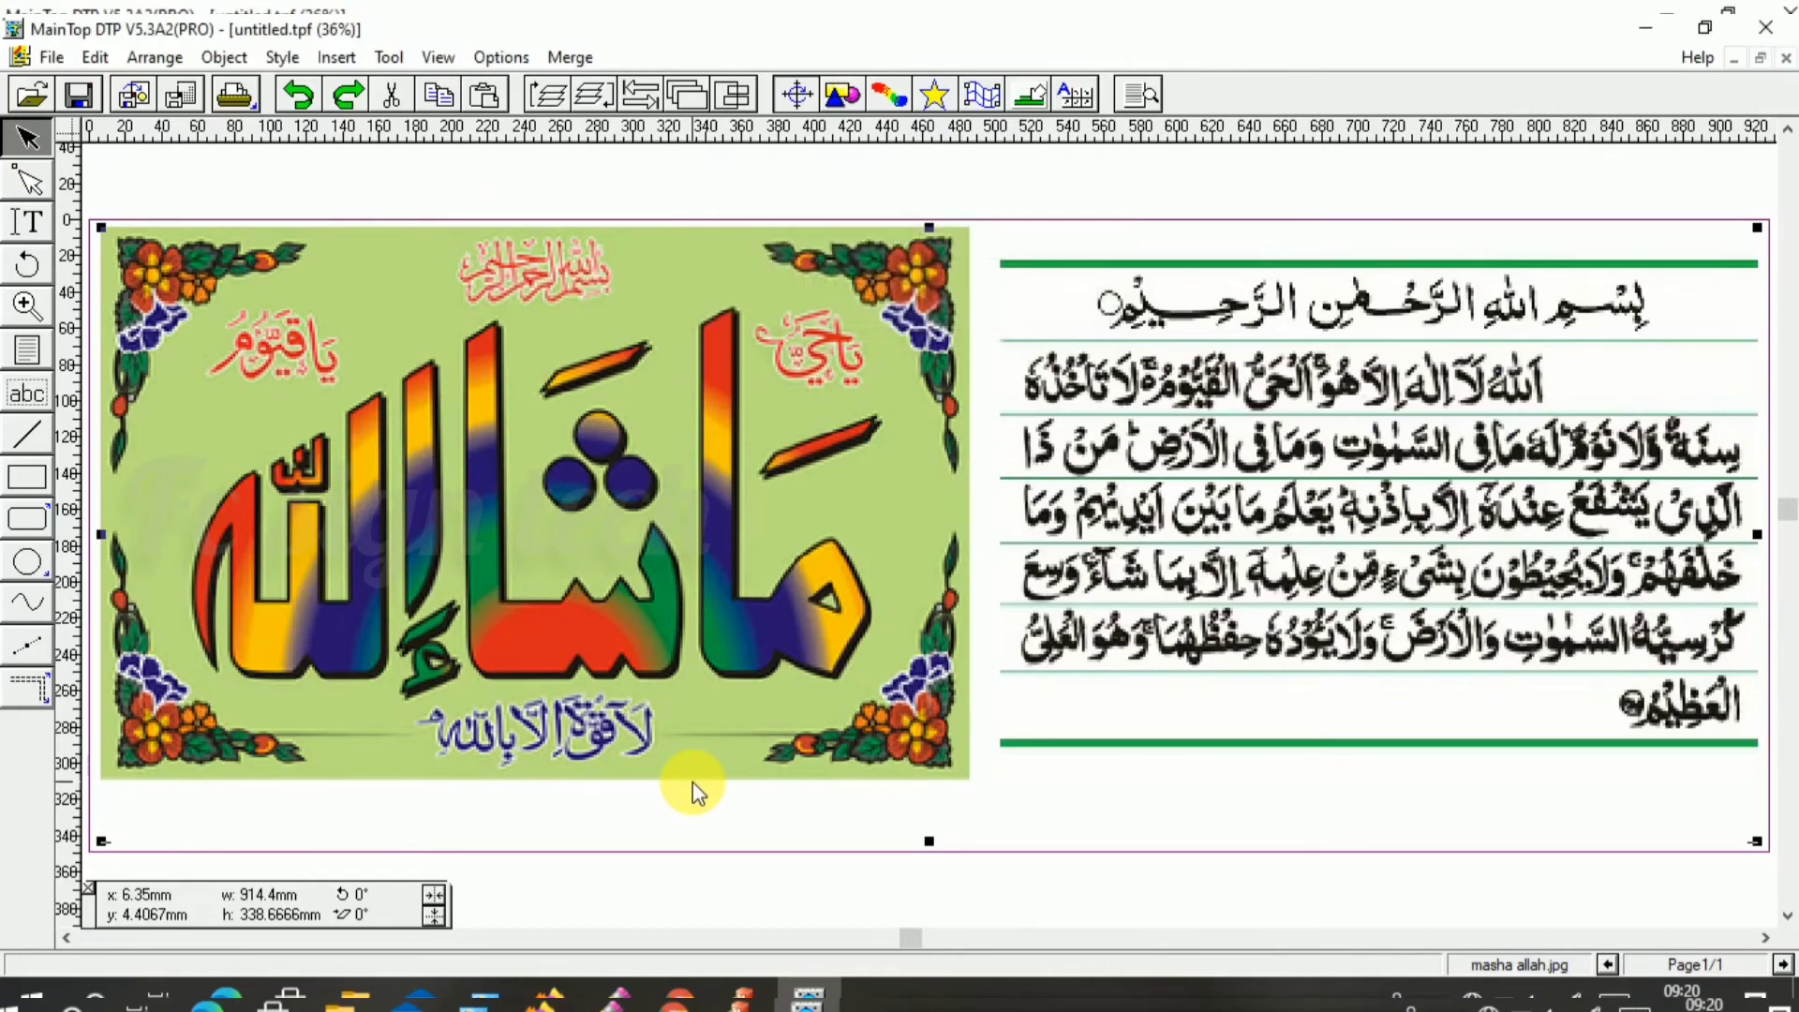
Step: Switch to the Softech Software print control program and browse to the Desktop in the task choice view
click(739, 995)
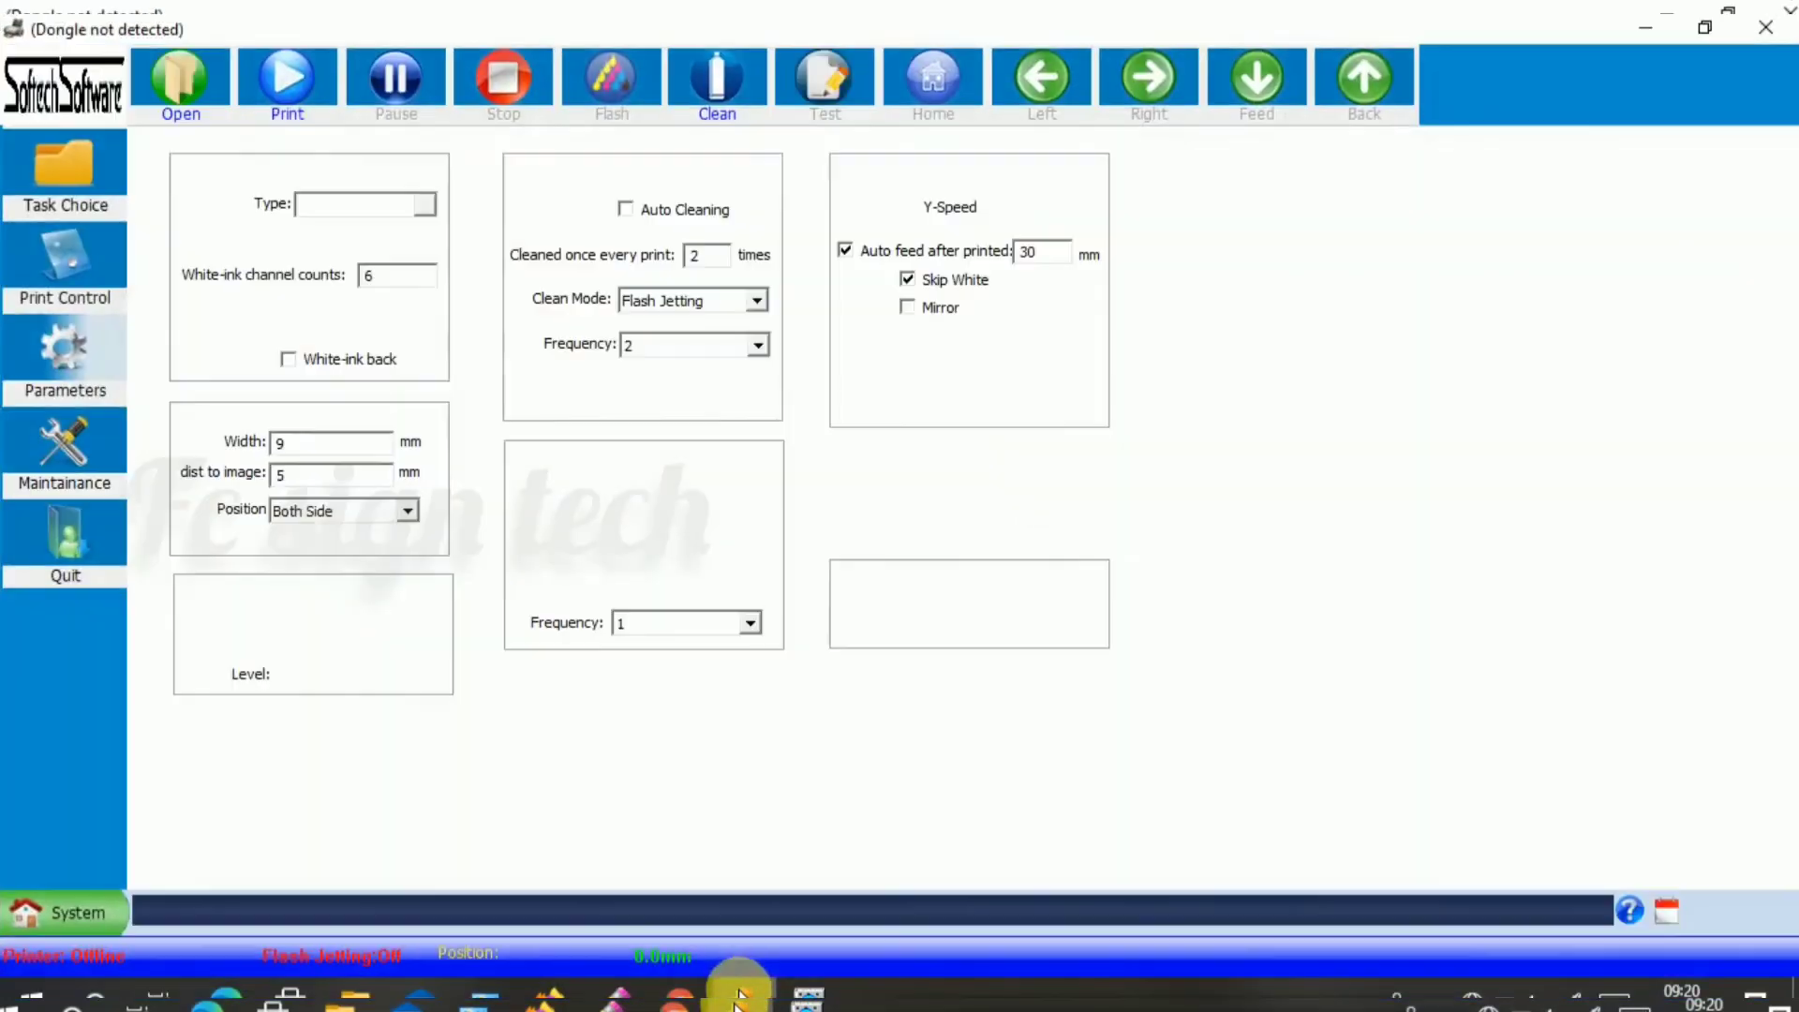
click(57, 182)
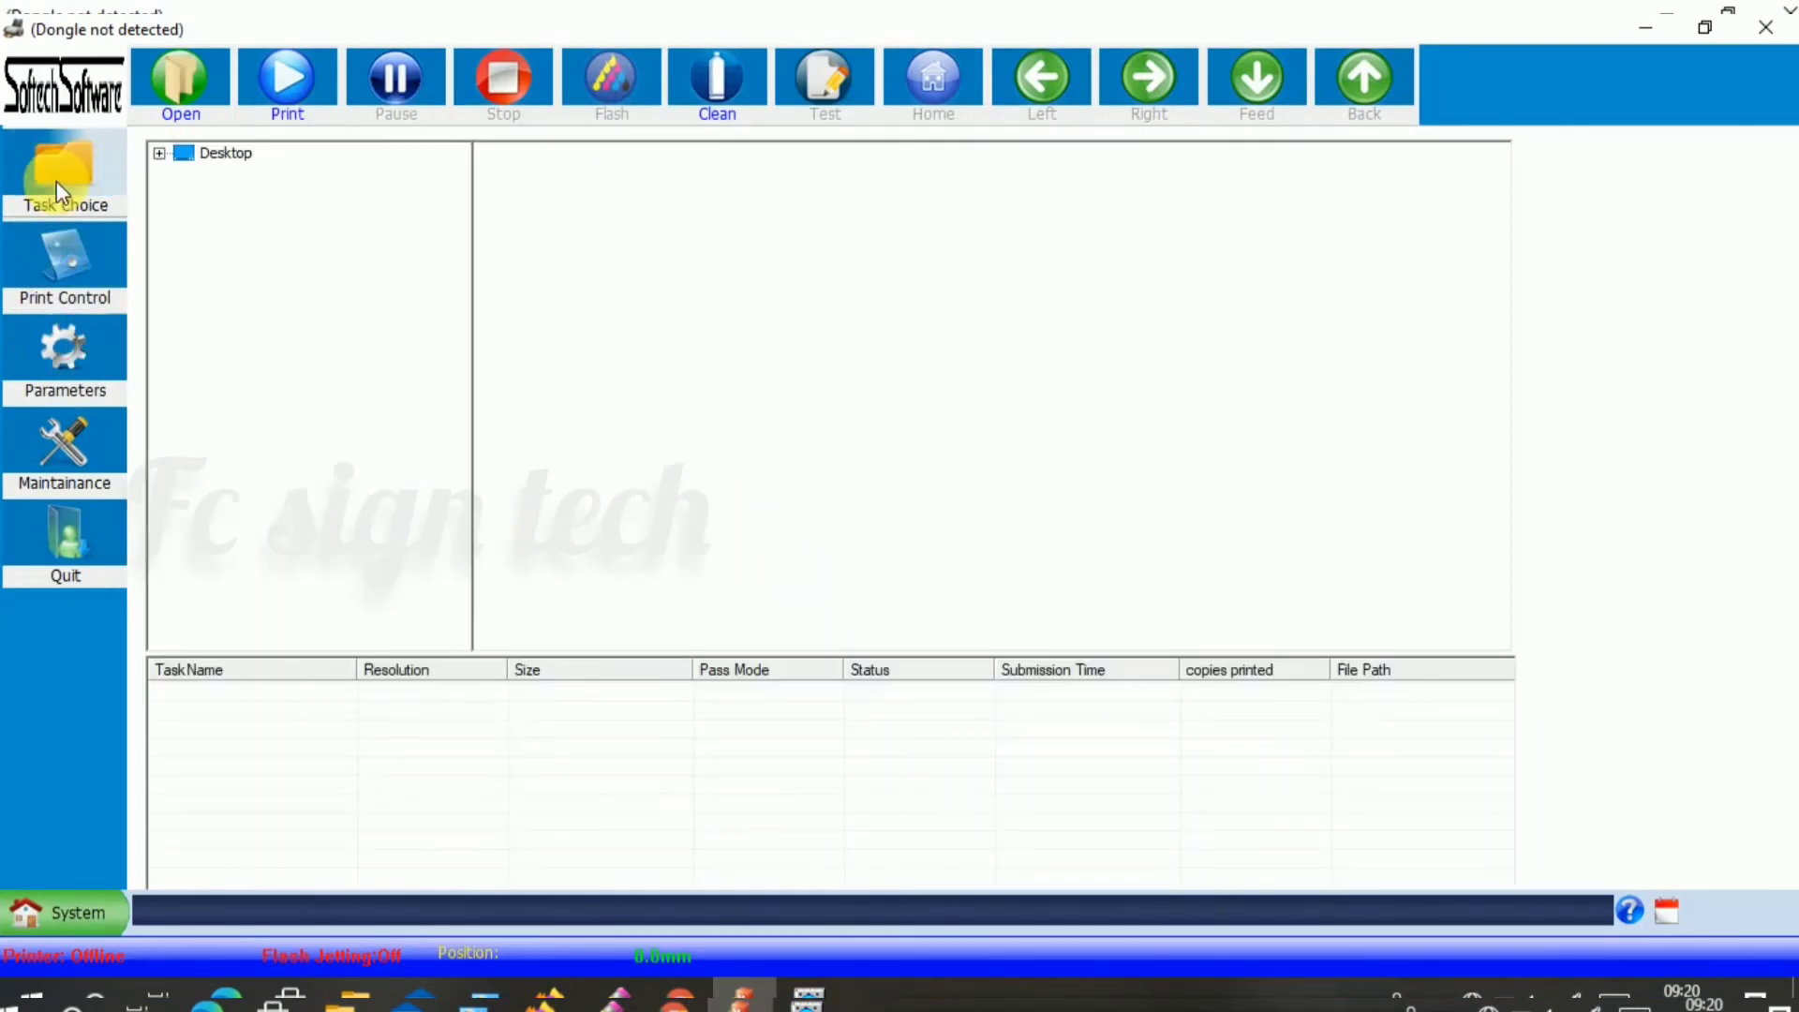
click(160, 153)
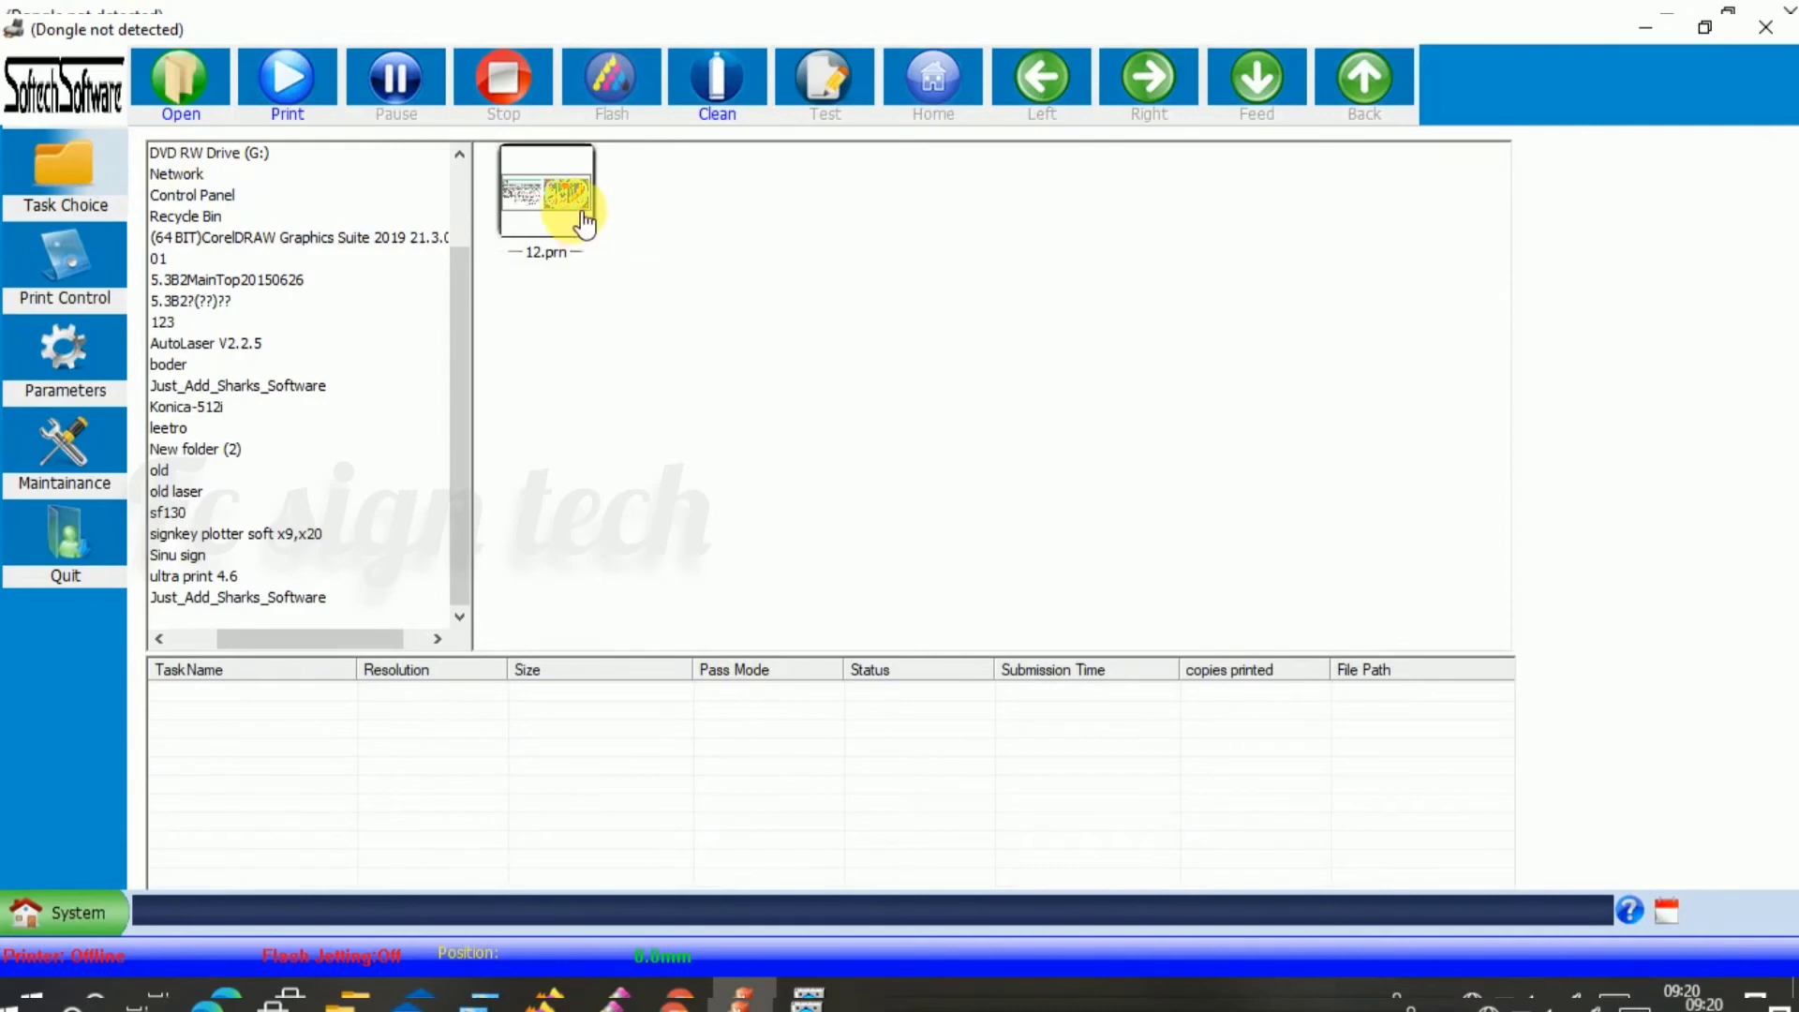
Step: Open the task properties of 12.prn and check the available PASS mode options
click(583, 223)
double_click(583, 223)
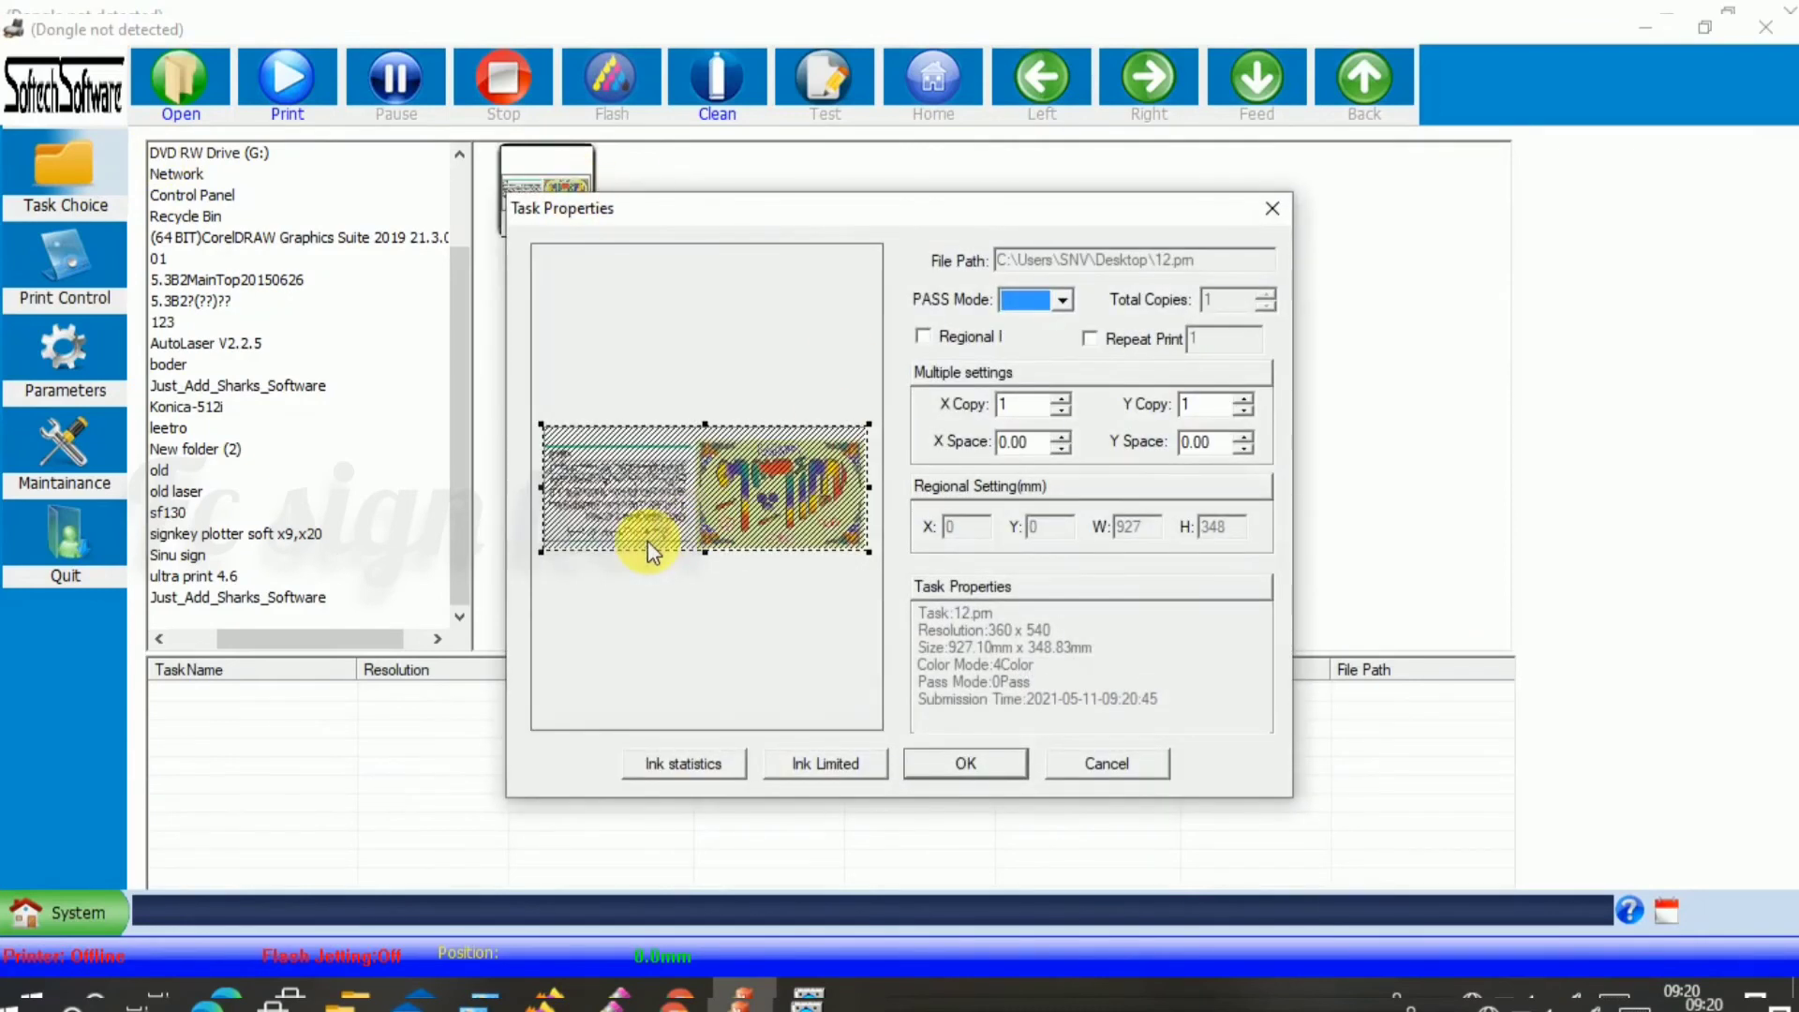
click(1062, 300)
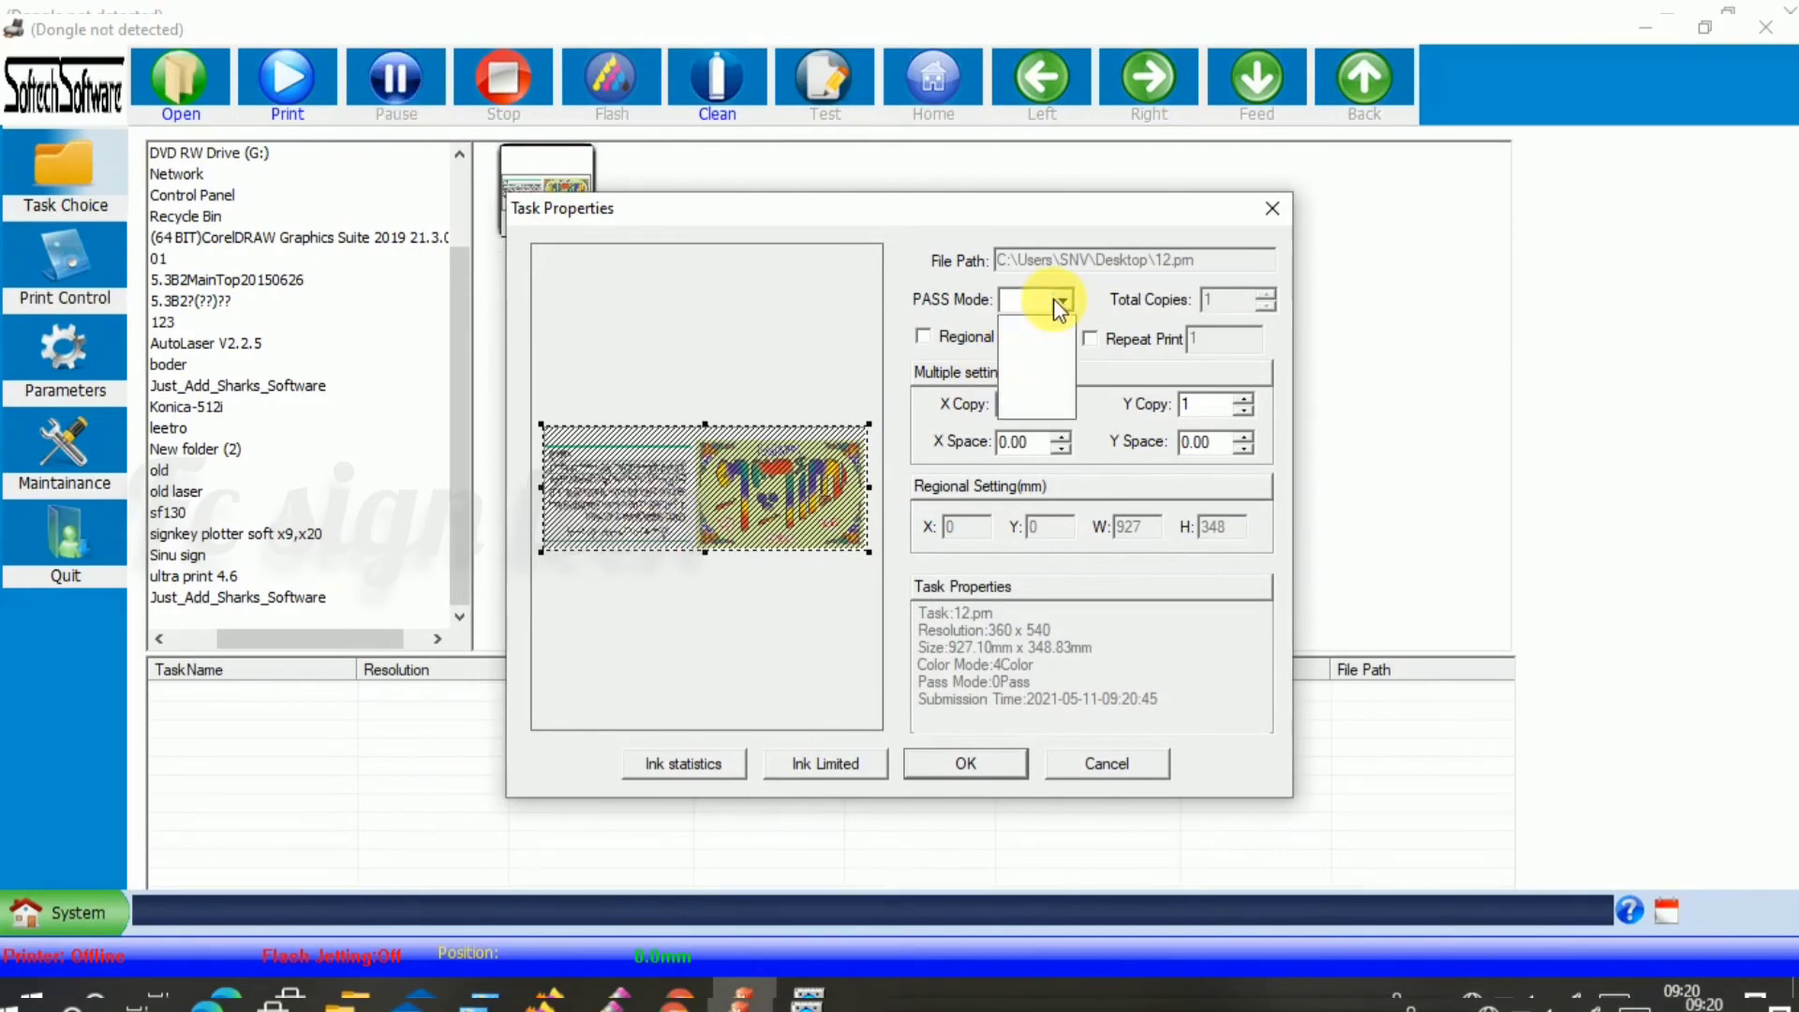
click(1062, 300)
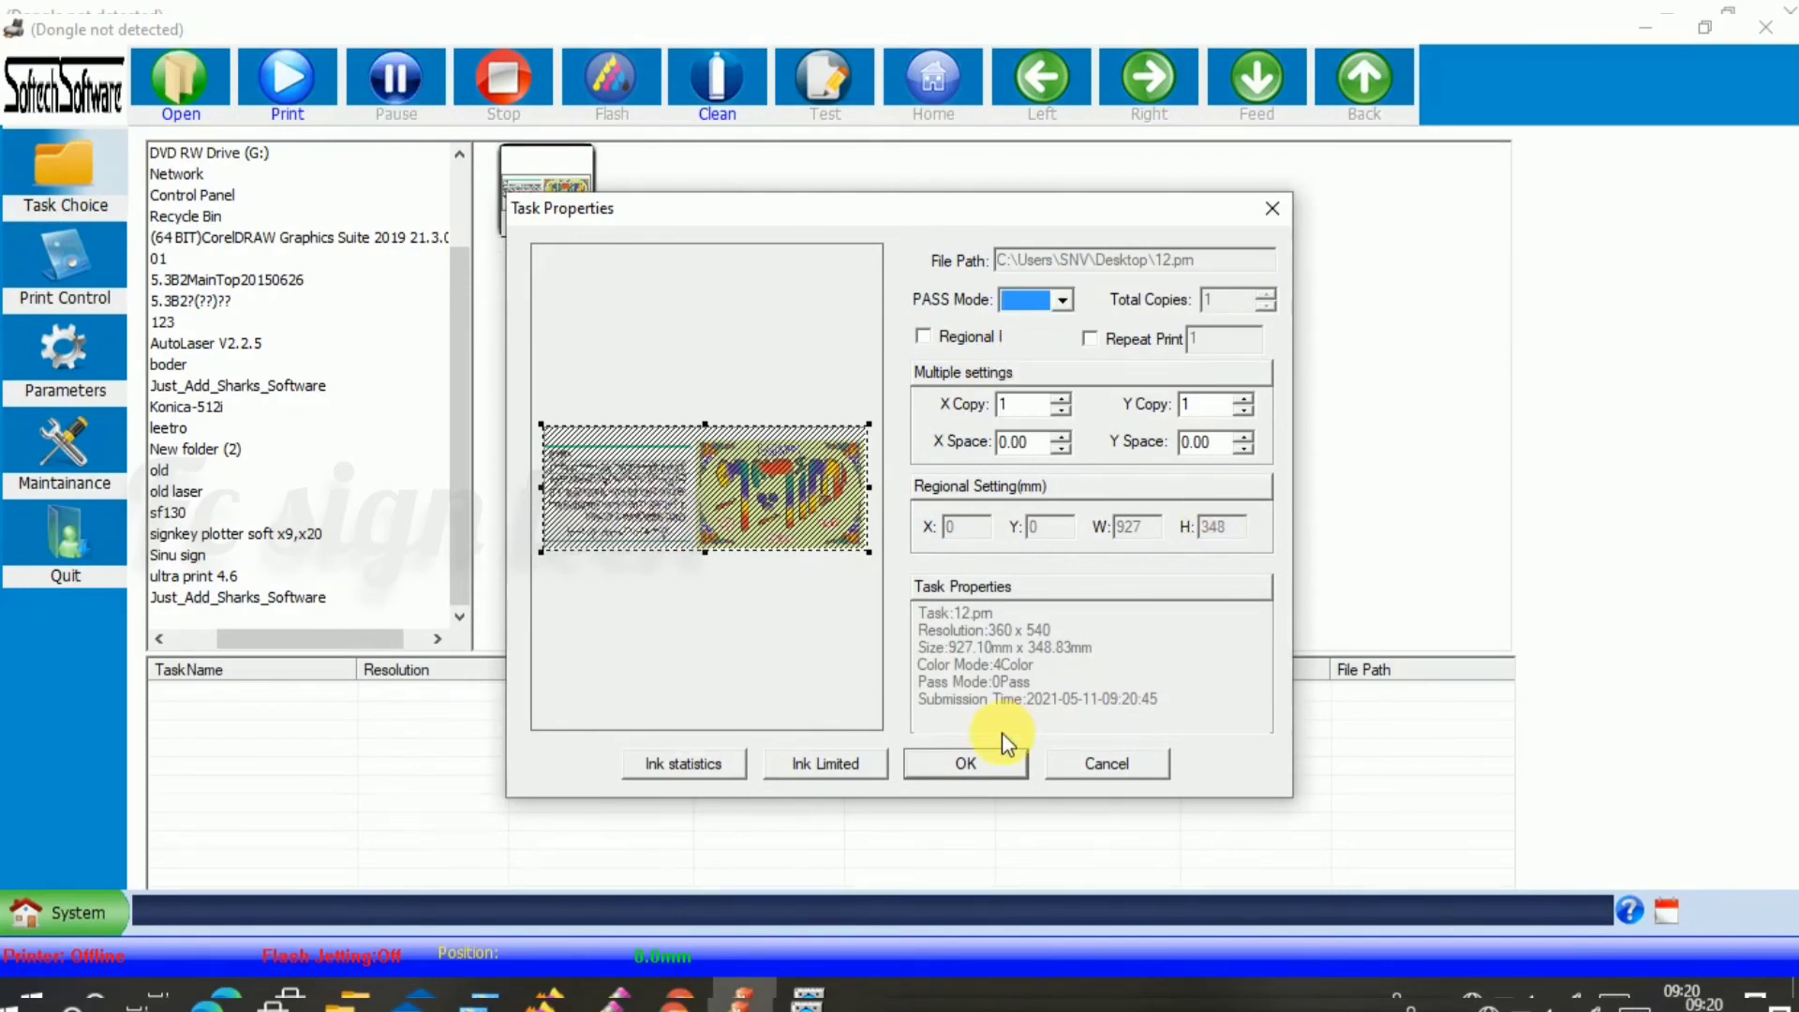
Step: Check the ink statistics of the 12.prn task and set its ink limits of 100% as the default
click(819, 772)
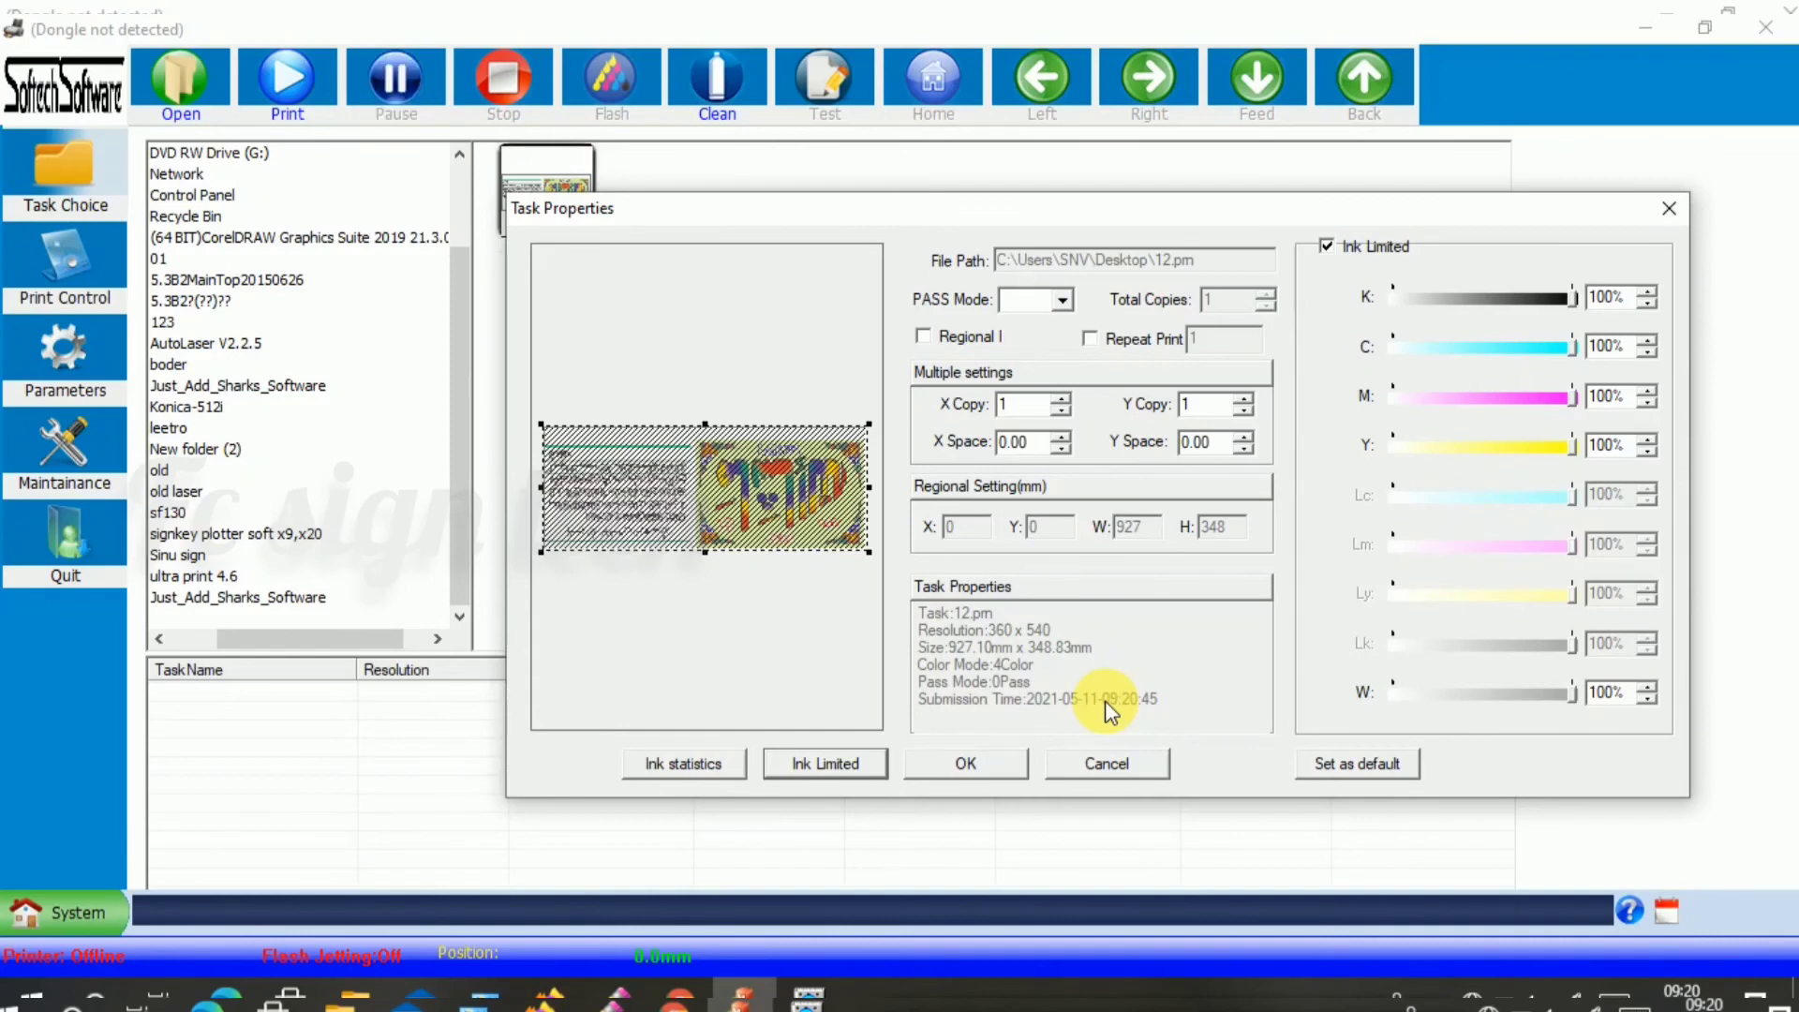
click(694, 763)
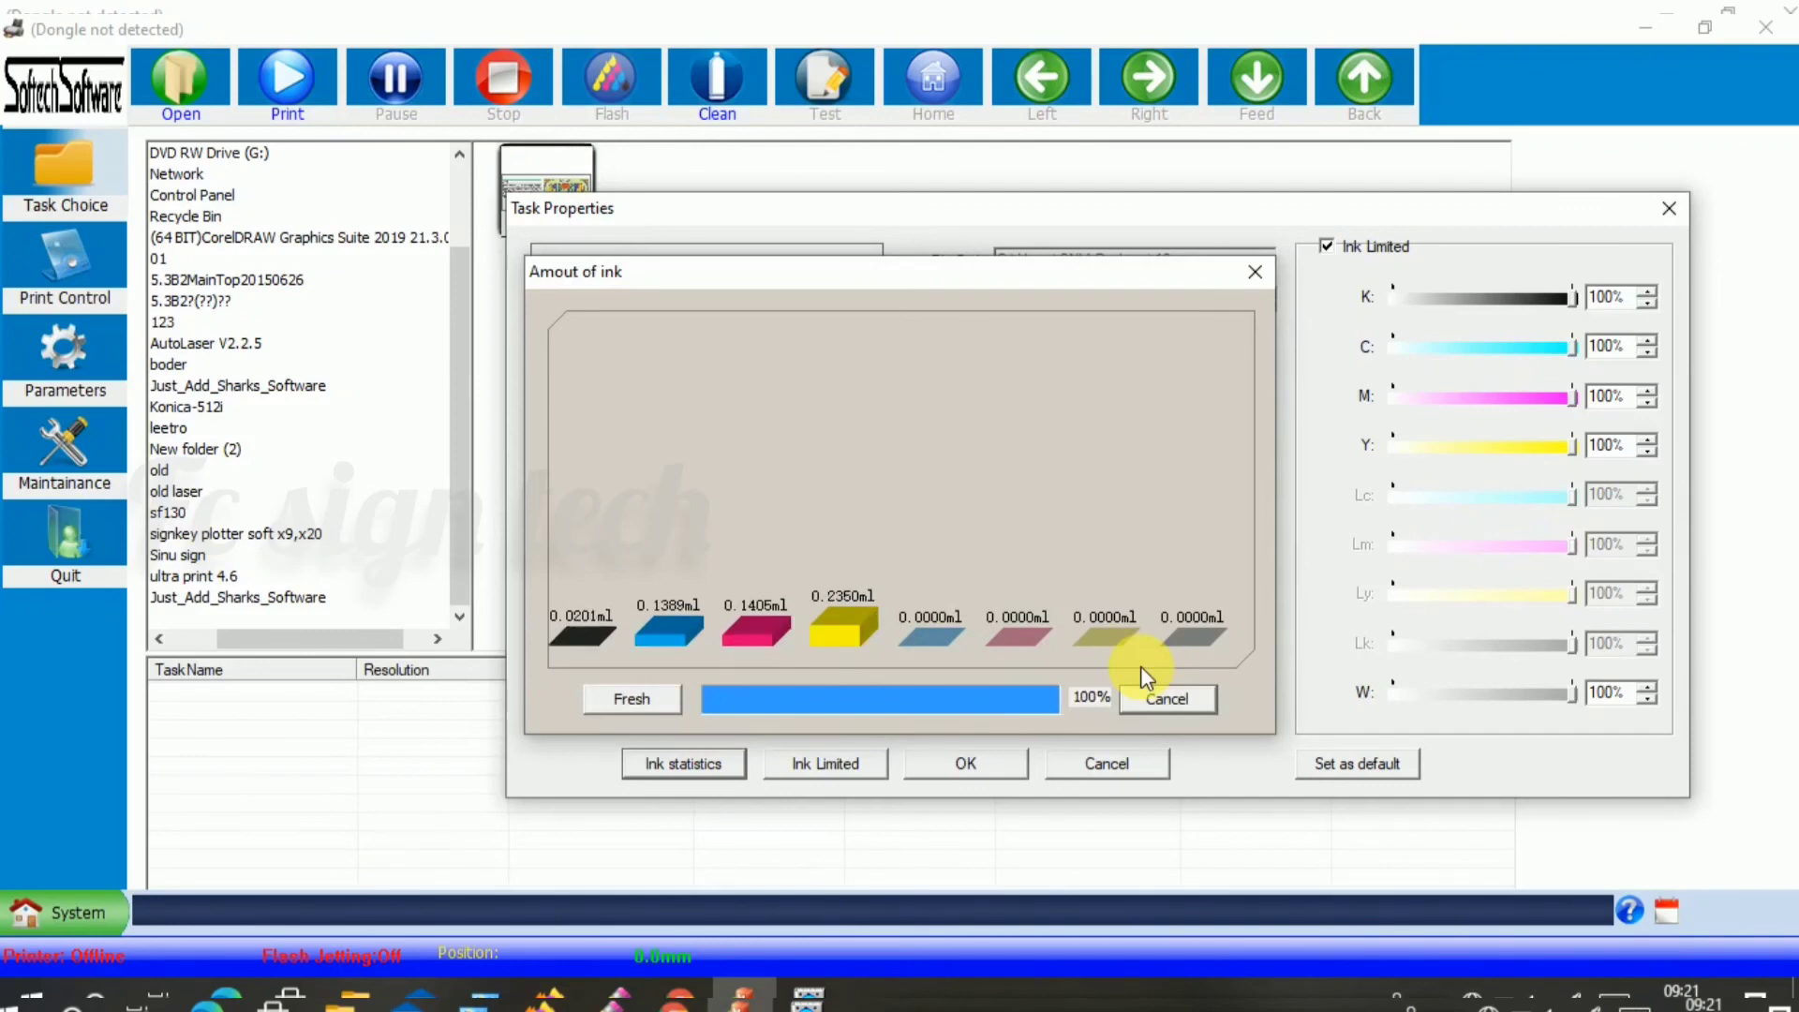
click(1158, 704)
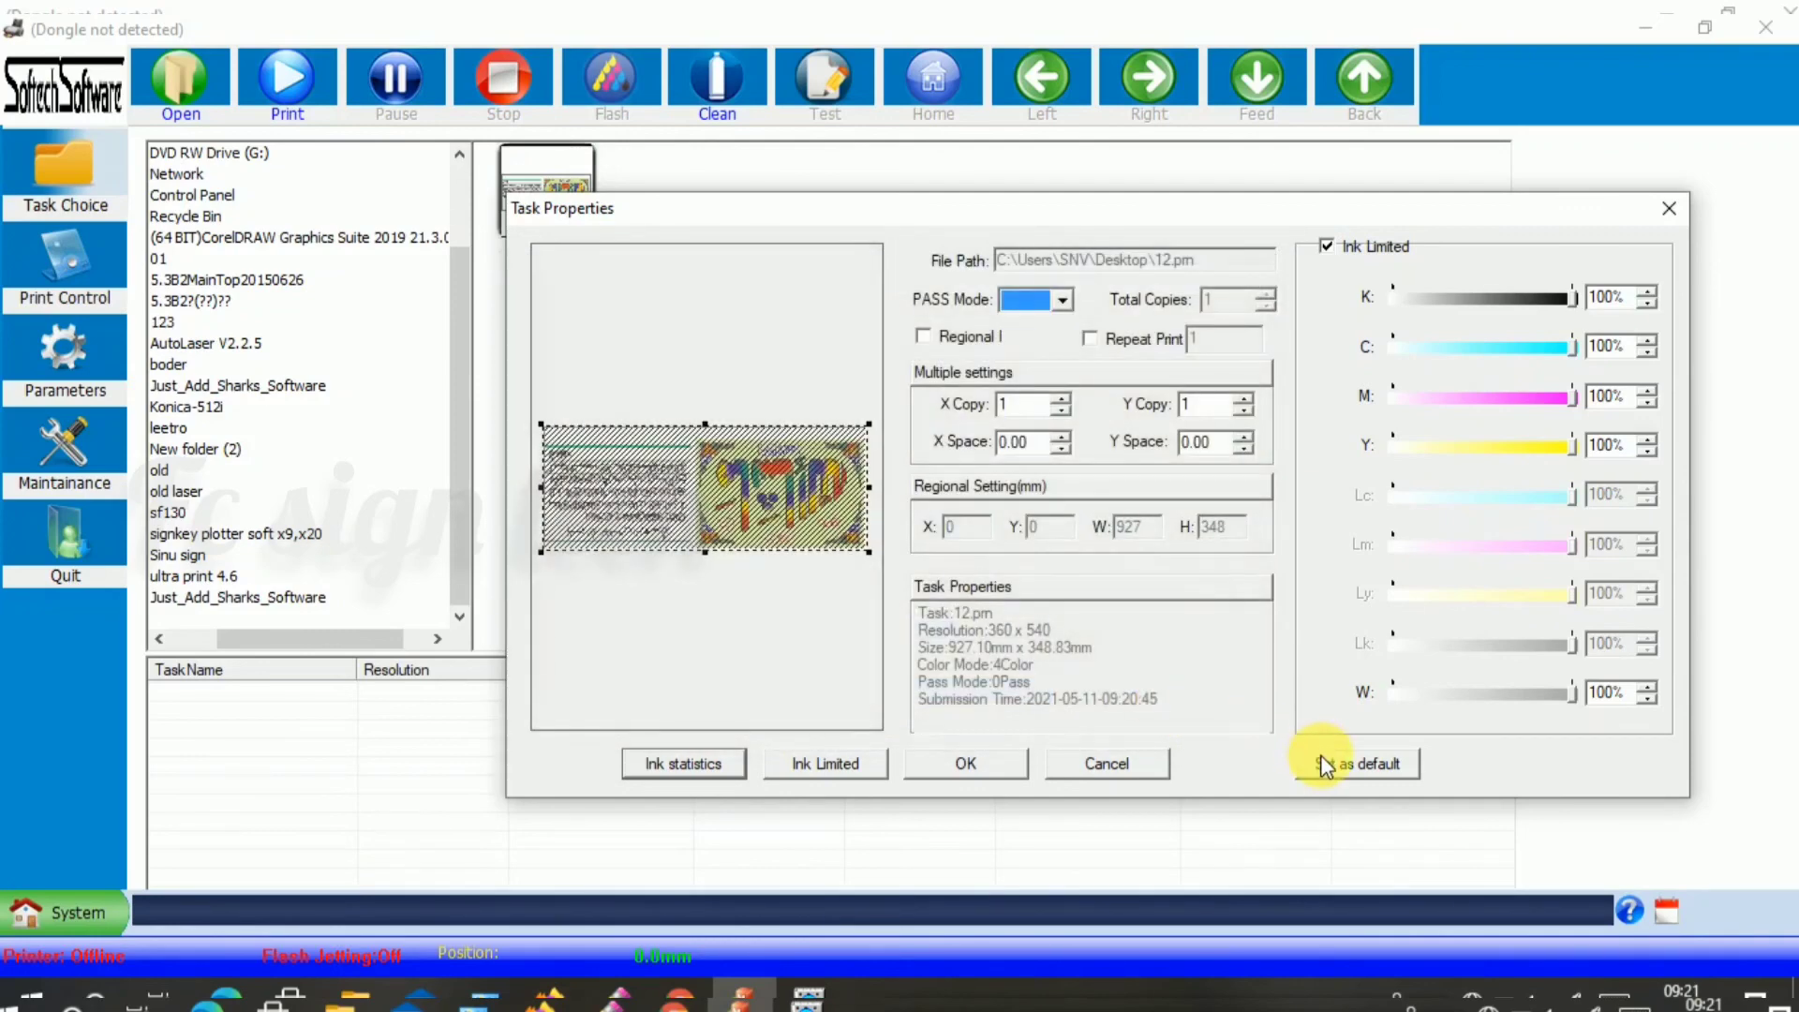
click(1322, 763)
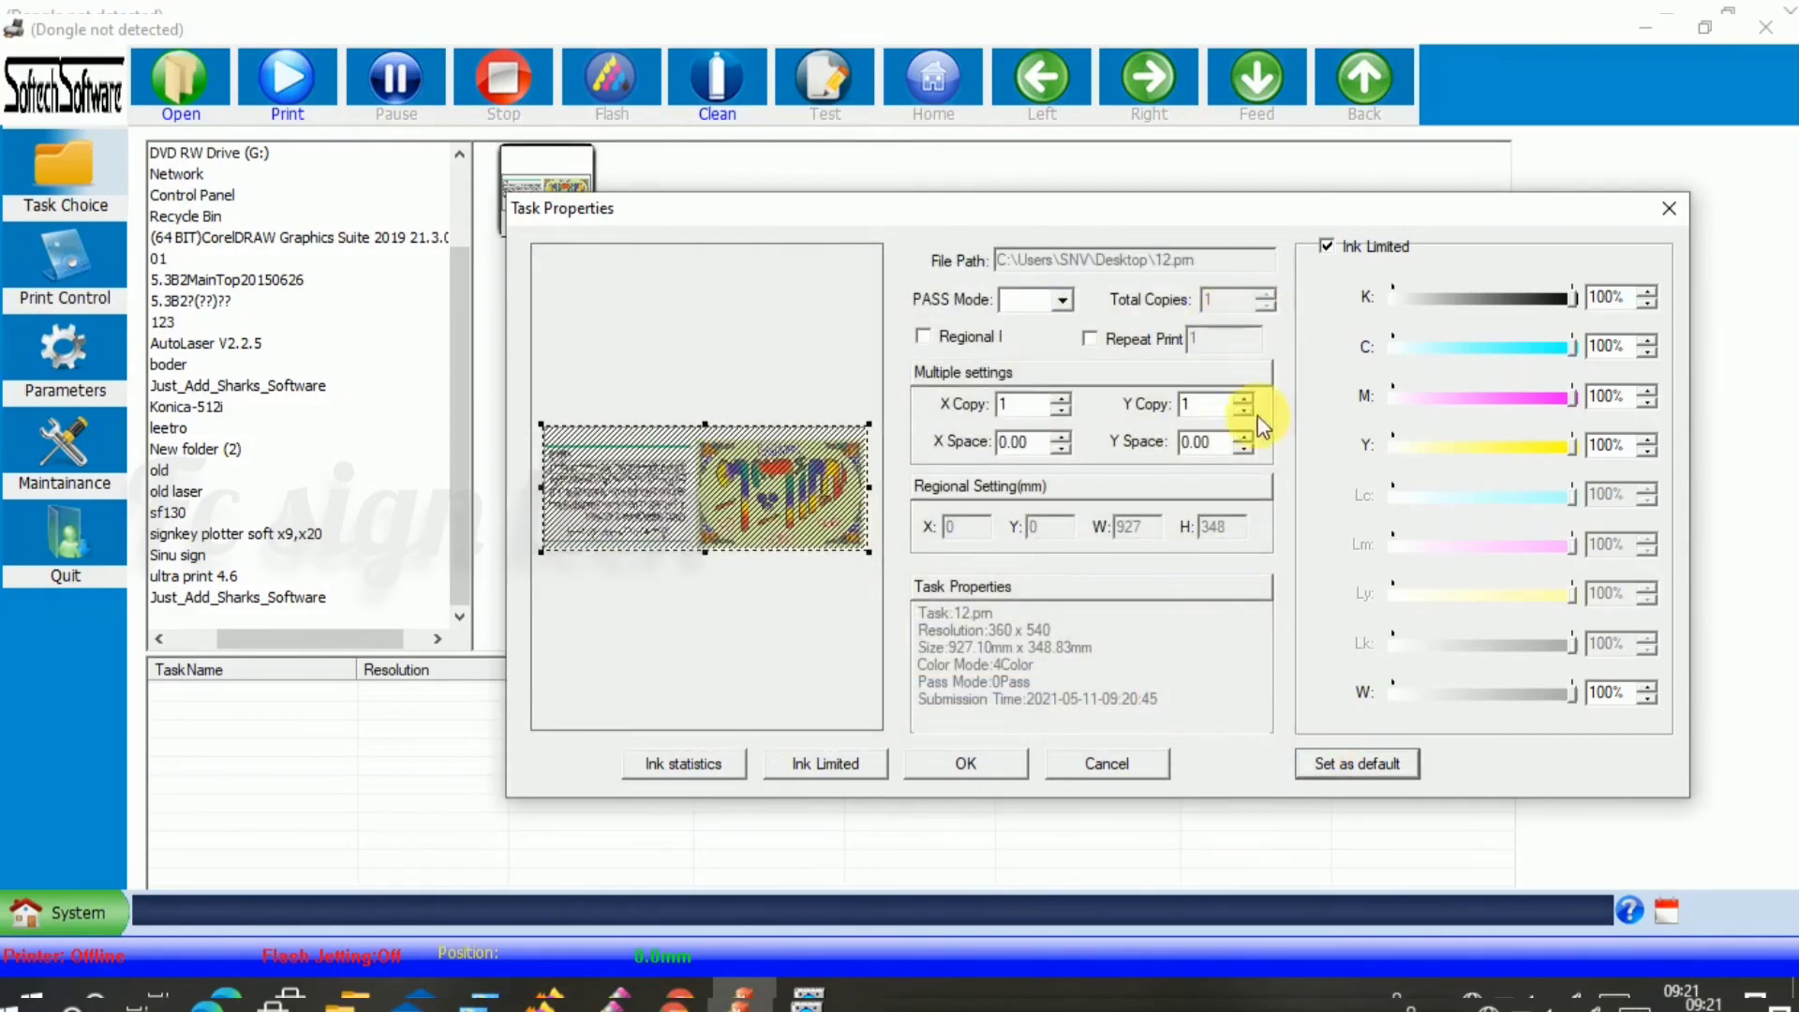